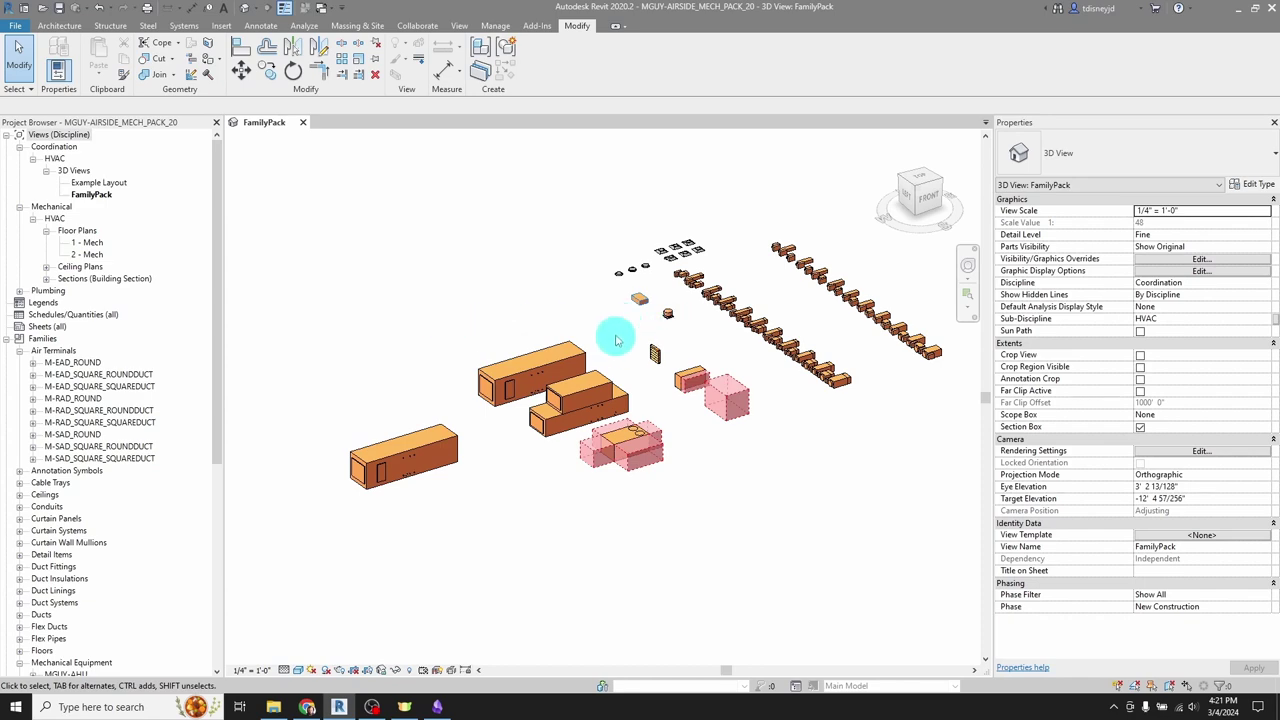
Open the MGUY-AHU family of the standalone long air handling unit for editing
middle_drag(434, 372, 452, 362)
scroll(475, 365, up, 10)
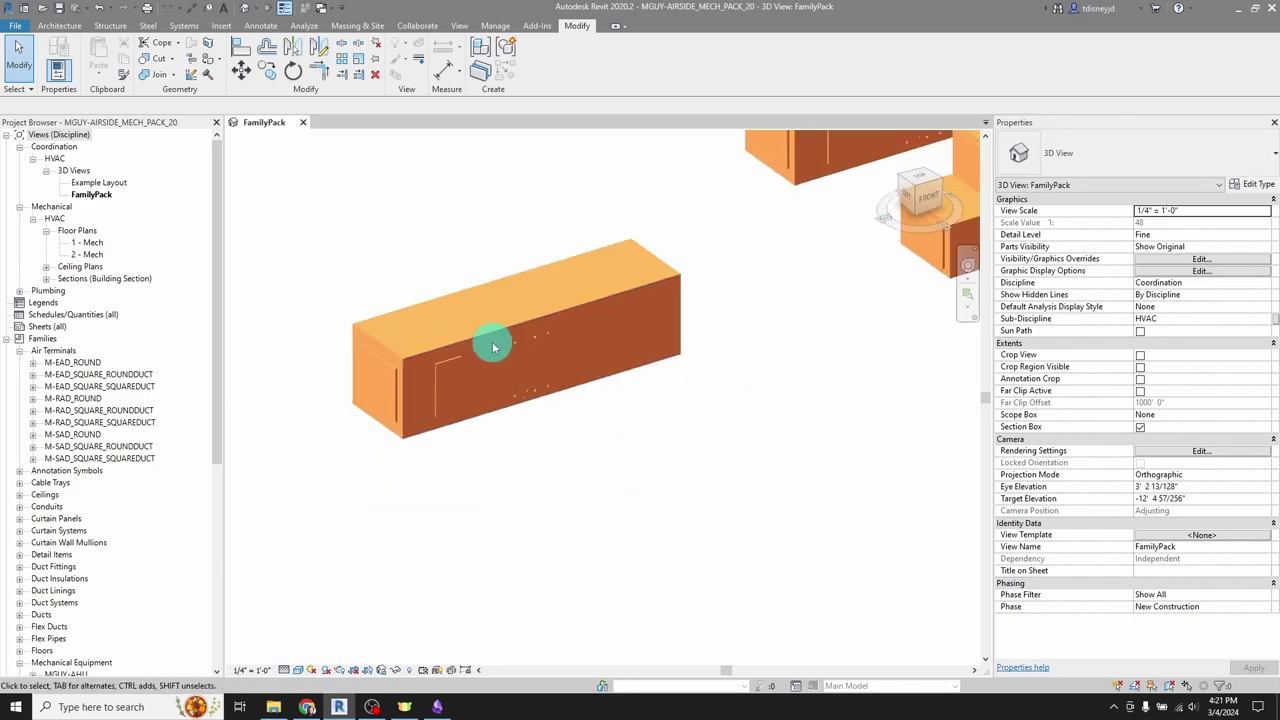
click(484, 340)
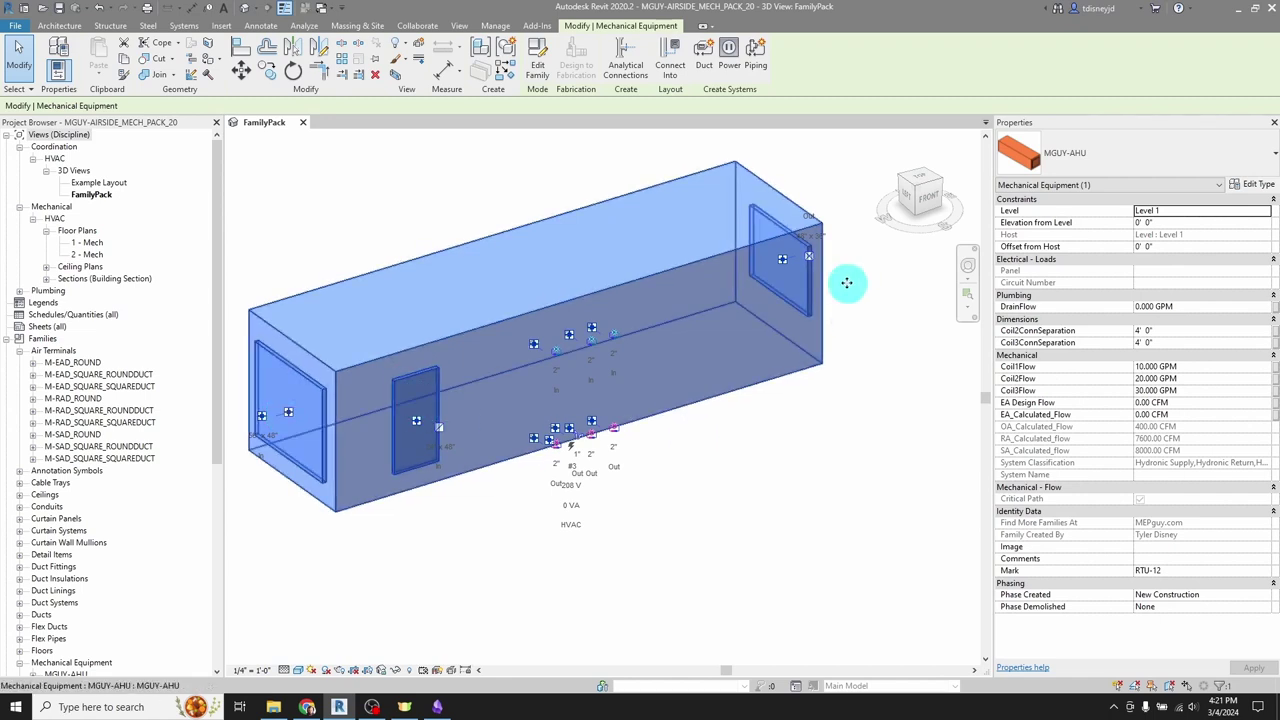
middle_drag(581, 291, 600, 300)
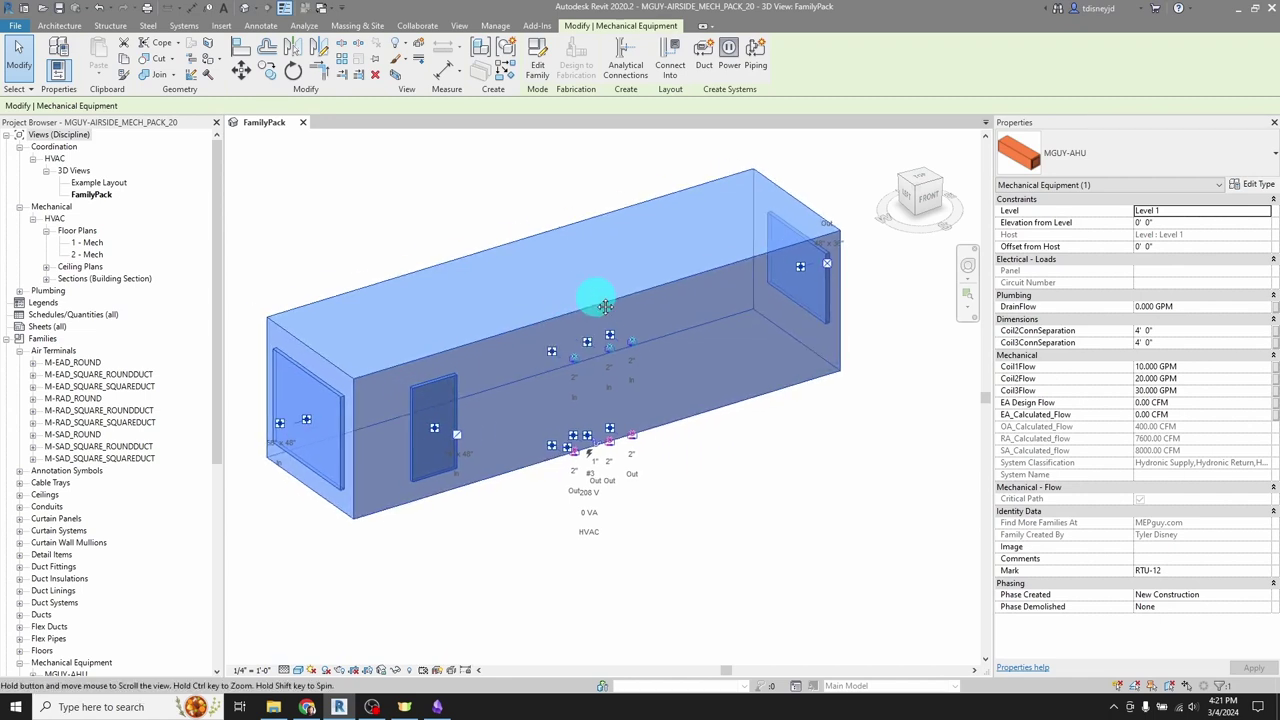
click(540, 66)
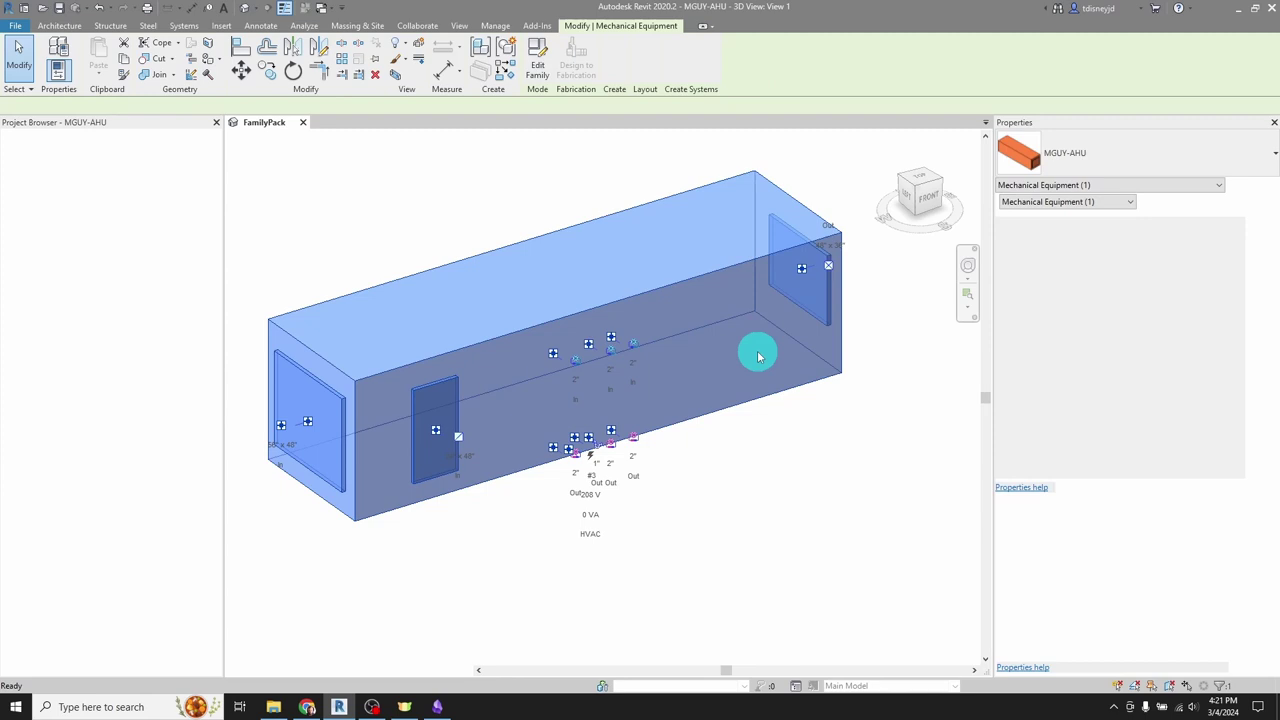
Examine the duct openings and pipe connectors on the unit in the family's 3D view
shift+middle_drag(629, 286, 770, 314)
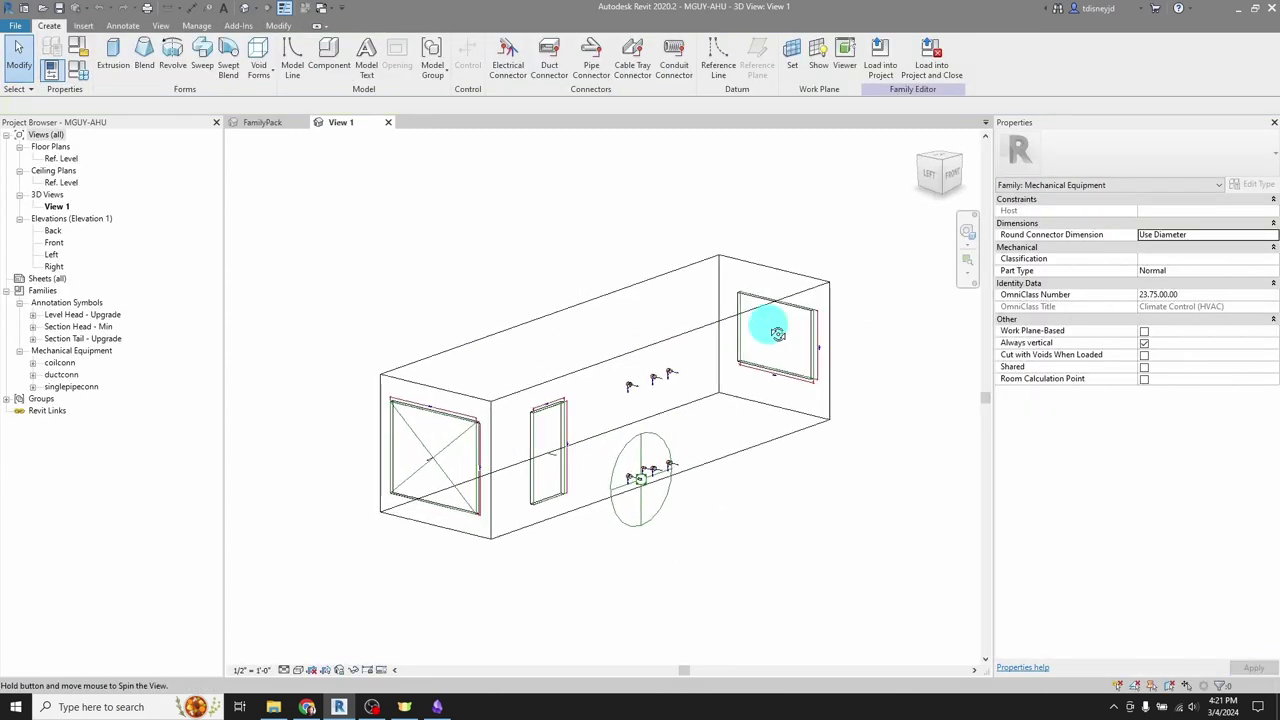
scroll(620, 411, up, 3)
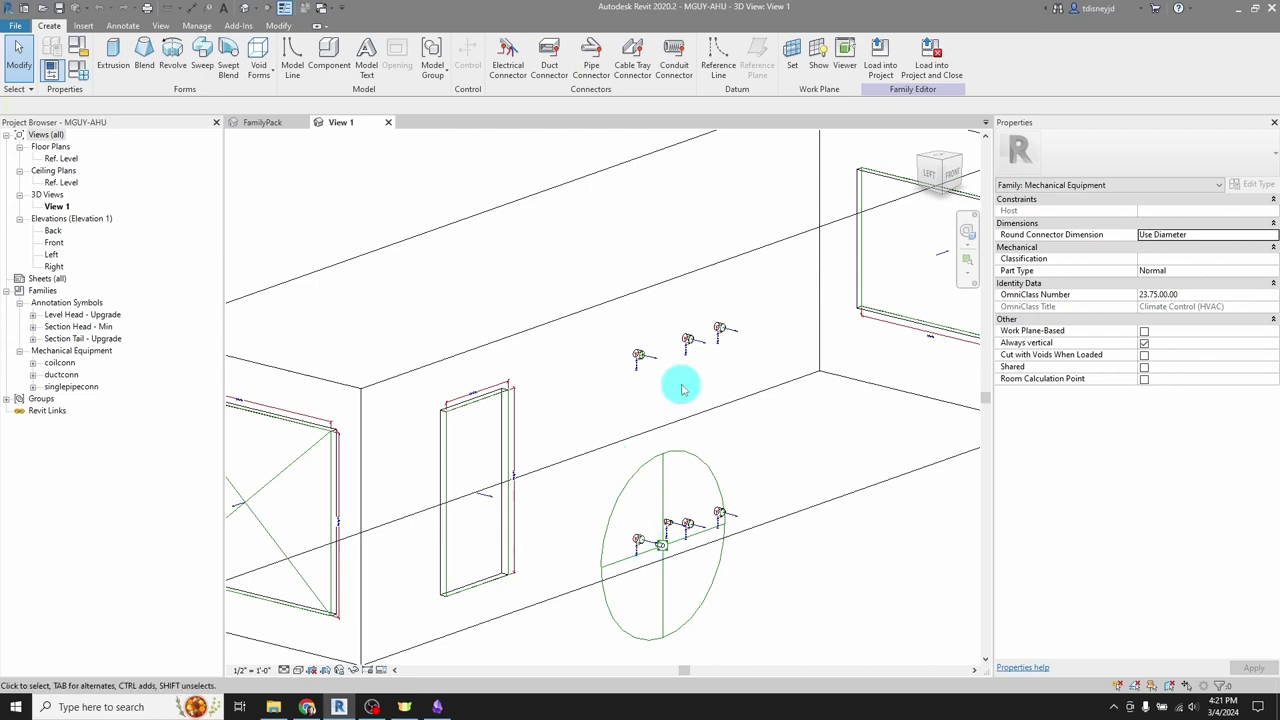
middle_drag(607, 436, 808, 390)
shift+middle_drag(808, 390, 703, 432)
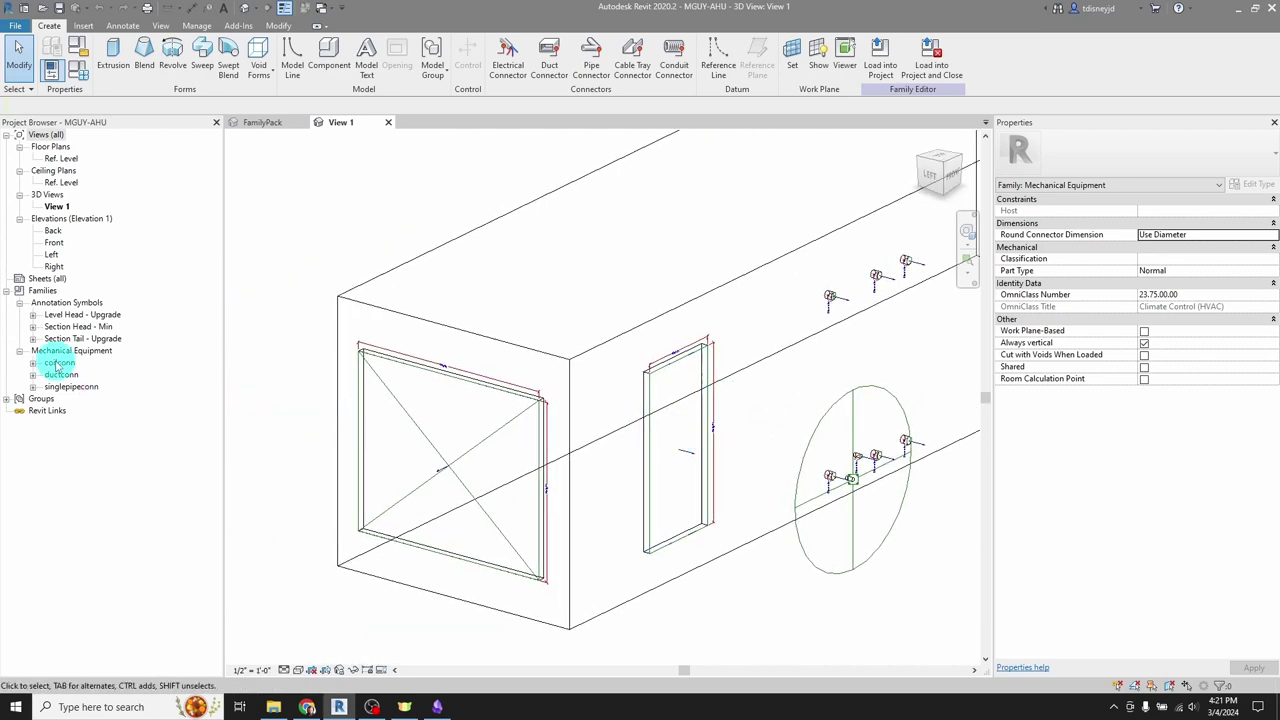
scroll(635, 362, up, 2)
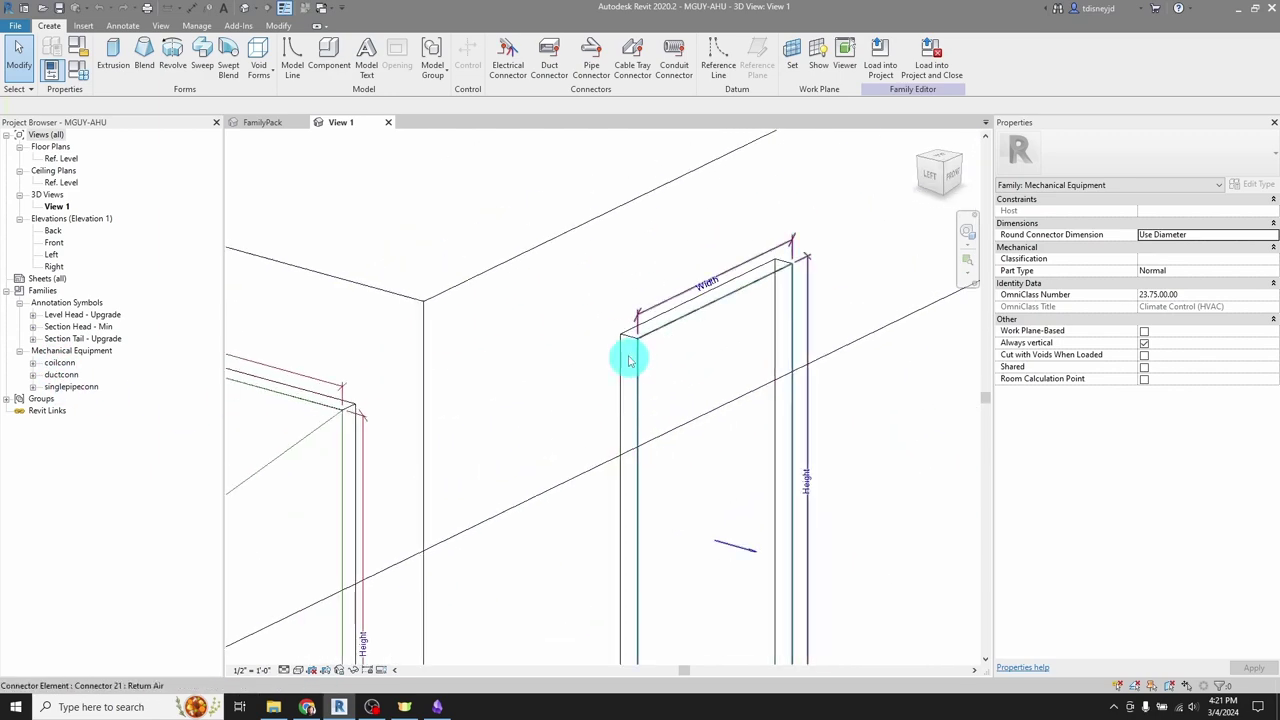
scroll(575, 432, down, 4)
scroll(494, 390, up, 4)
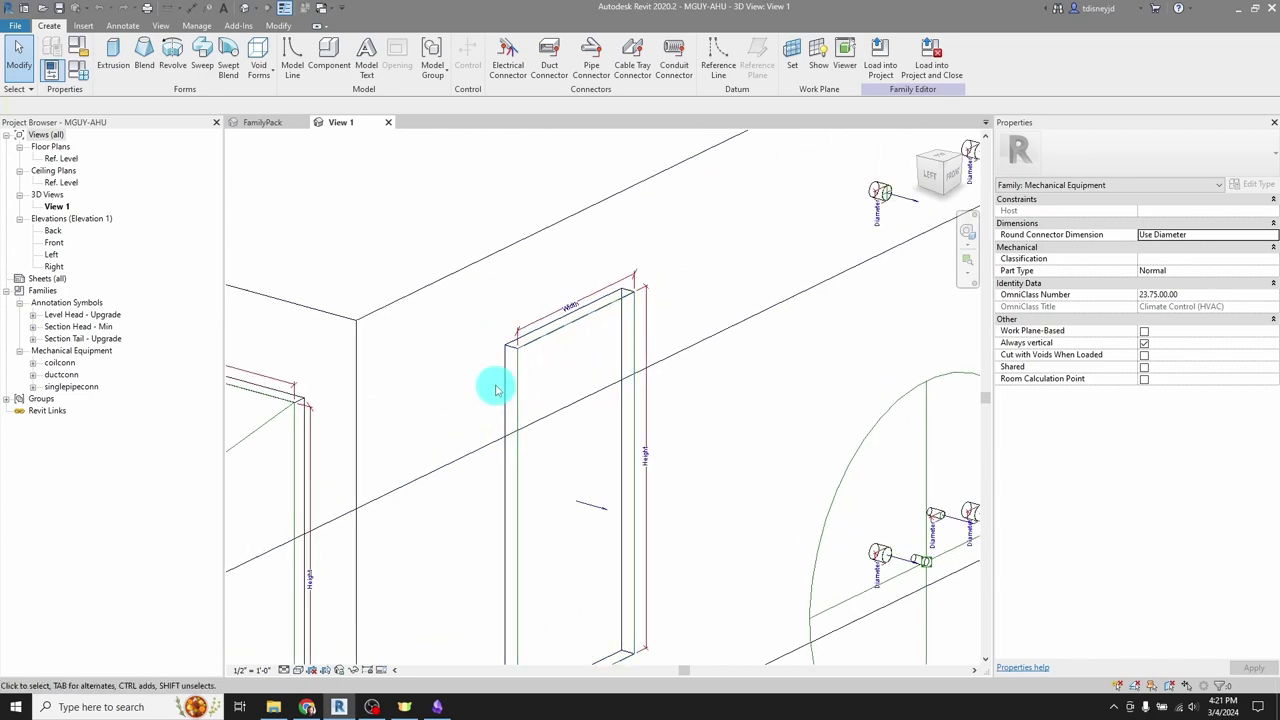
Rehost the return air ductconn from the unit's long side onto its bottom face, near the outside air end
click(510, 350)
scroll(530, 420, down, 4)
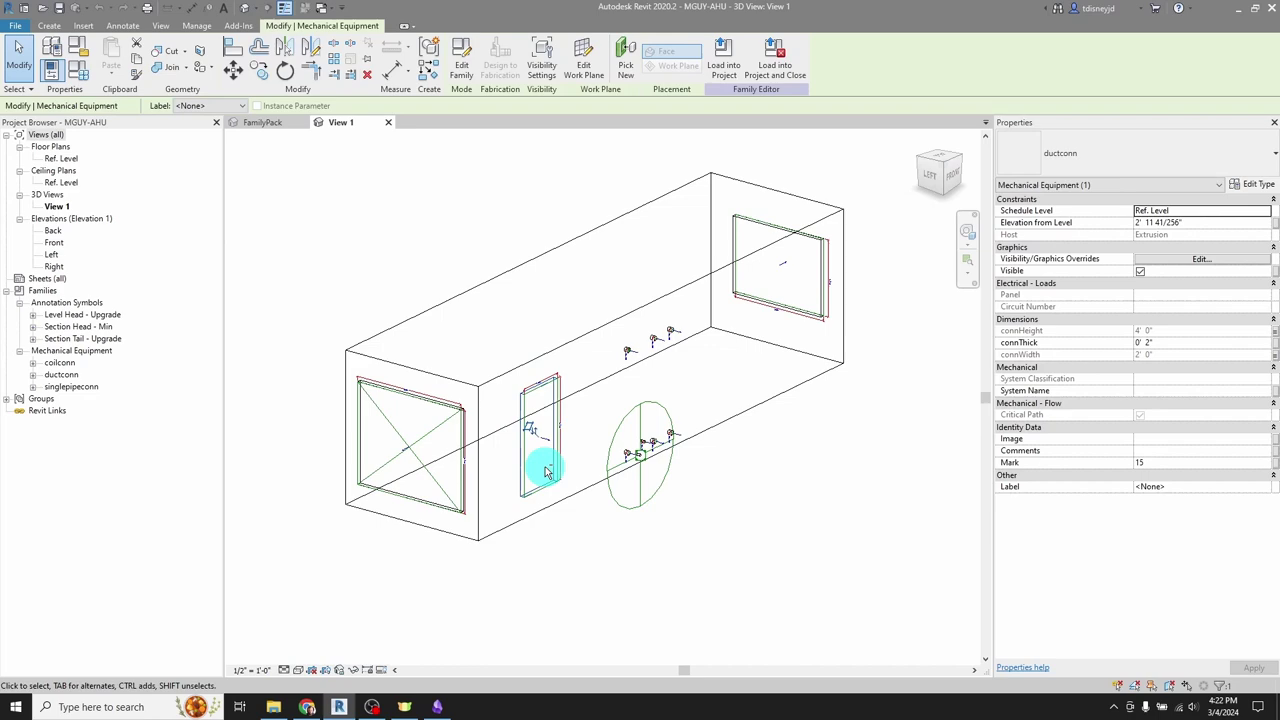
shift+middle_drag(551, 466, 523, 277)
shift+middle_drag(494, 489, 507, 443)
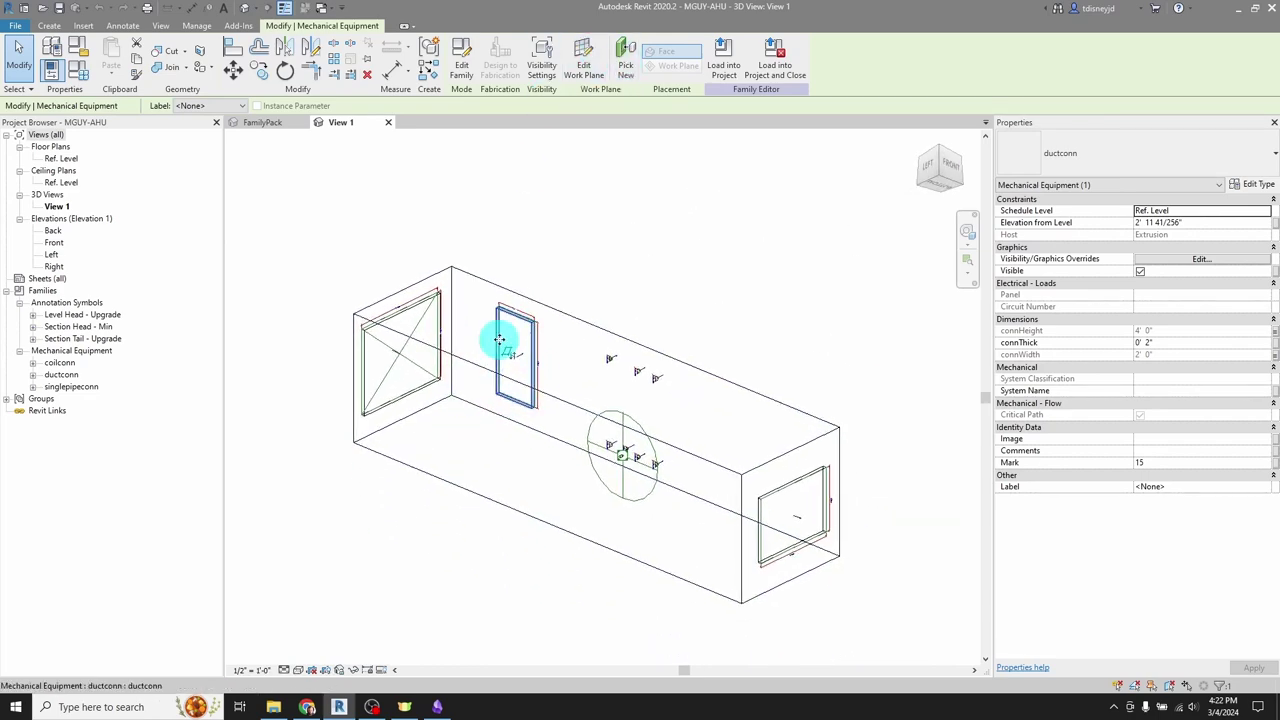
scroll(528, 332, up, 2)
scroll(555, 243, up, 3)
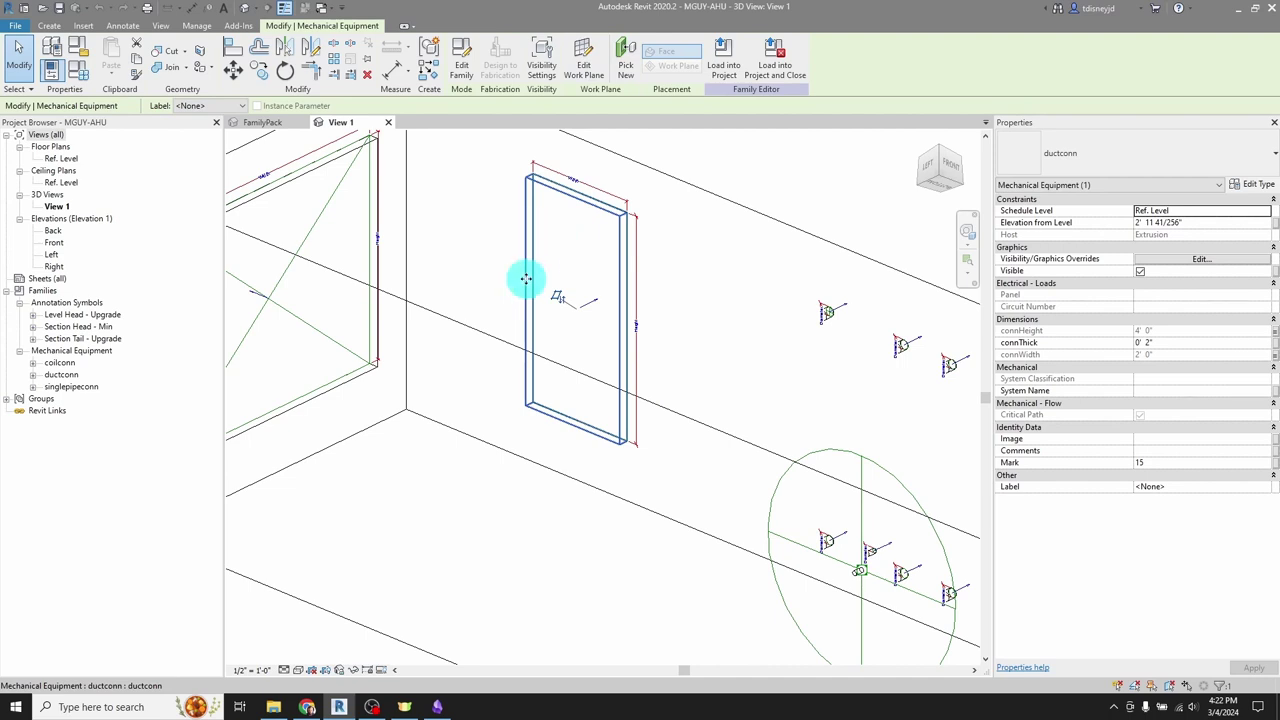
scroll(486, 297, down, 3)
click(625, 58)
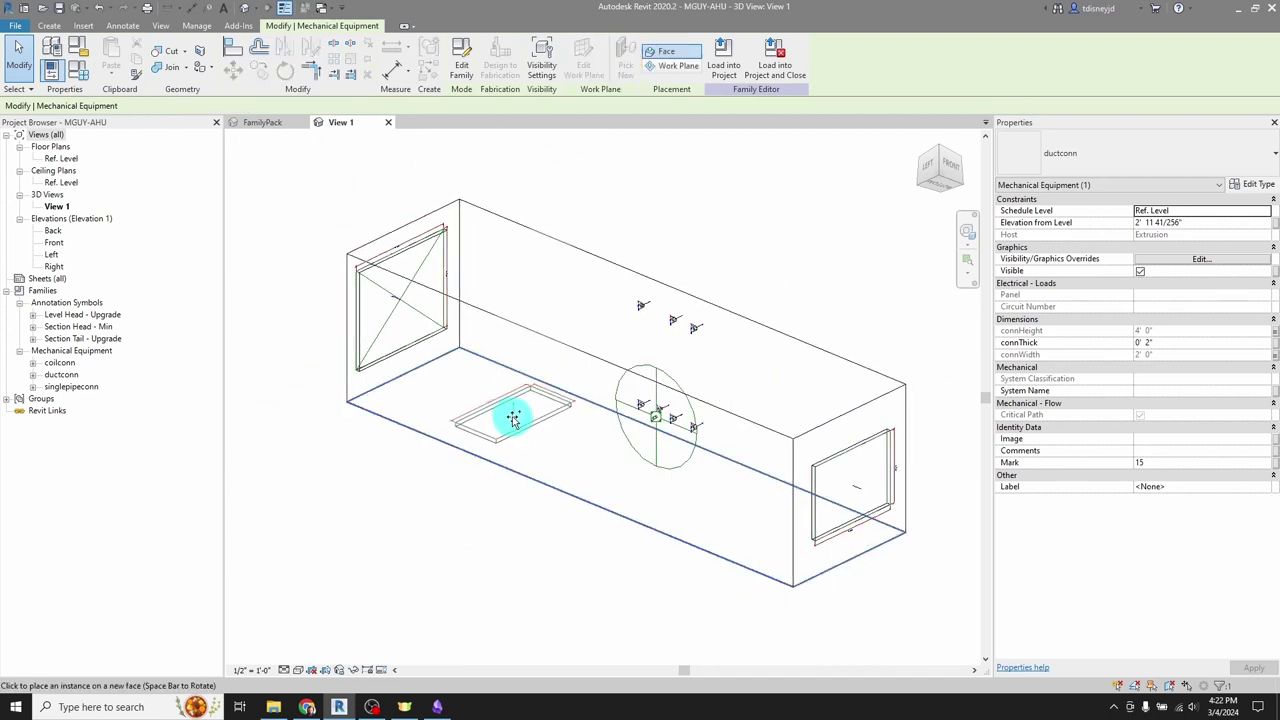
click(473, 408)
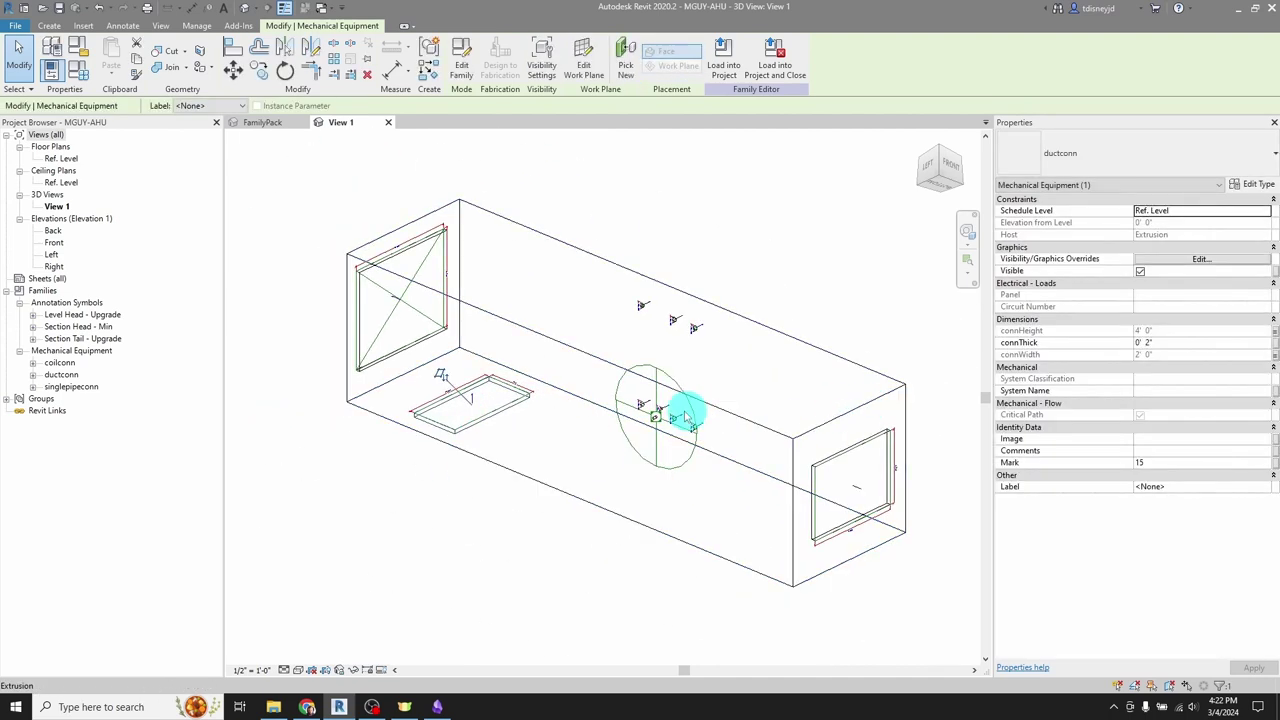
key(Escape)
Flip the work plane of the relocated return air connector so that it points down out of the unit
shift+middle_drag(530, 370, 443, 374)
scroll(450, 402, up, 3)
scroll(449, 402, up, 5)
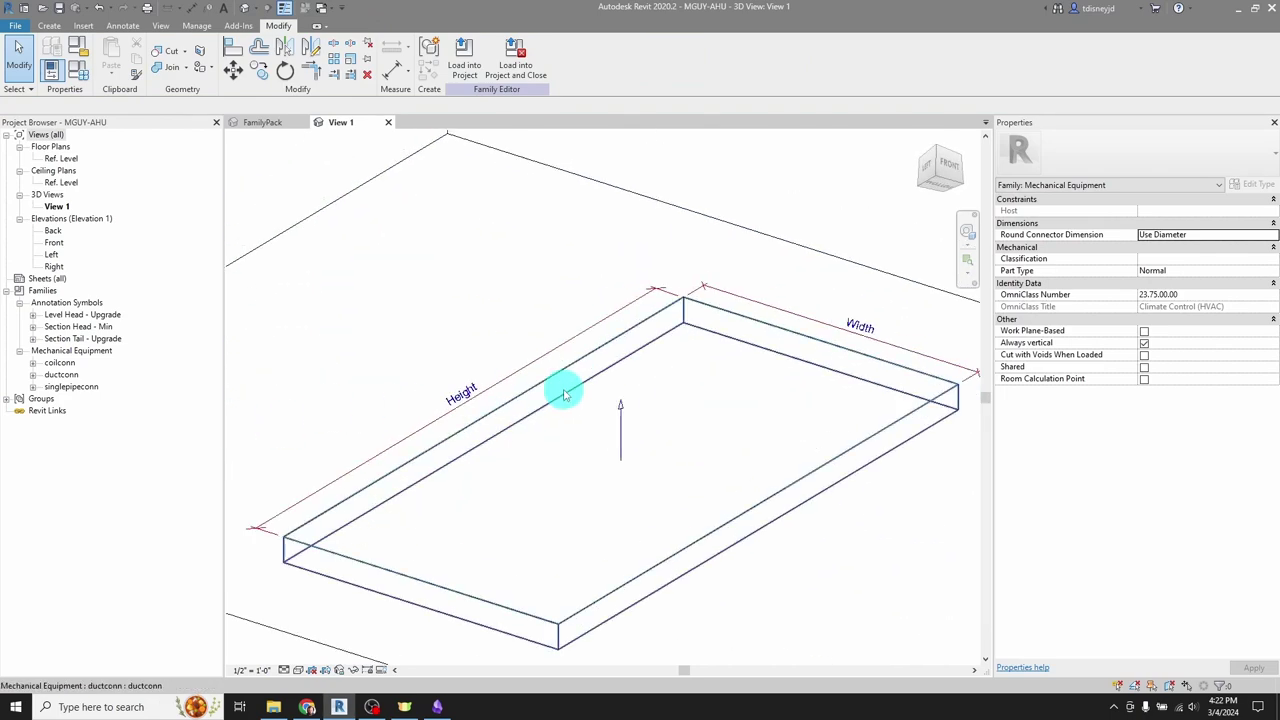
click(691, 326)
click(594, 451)
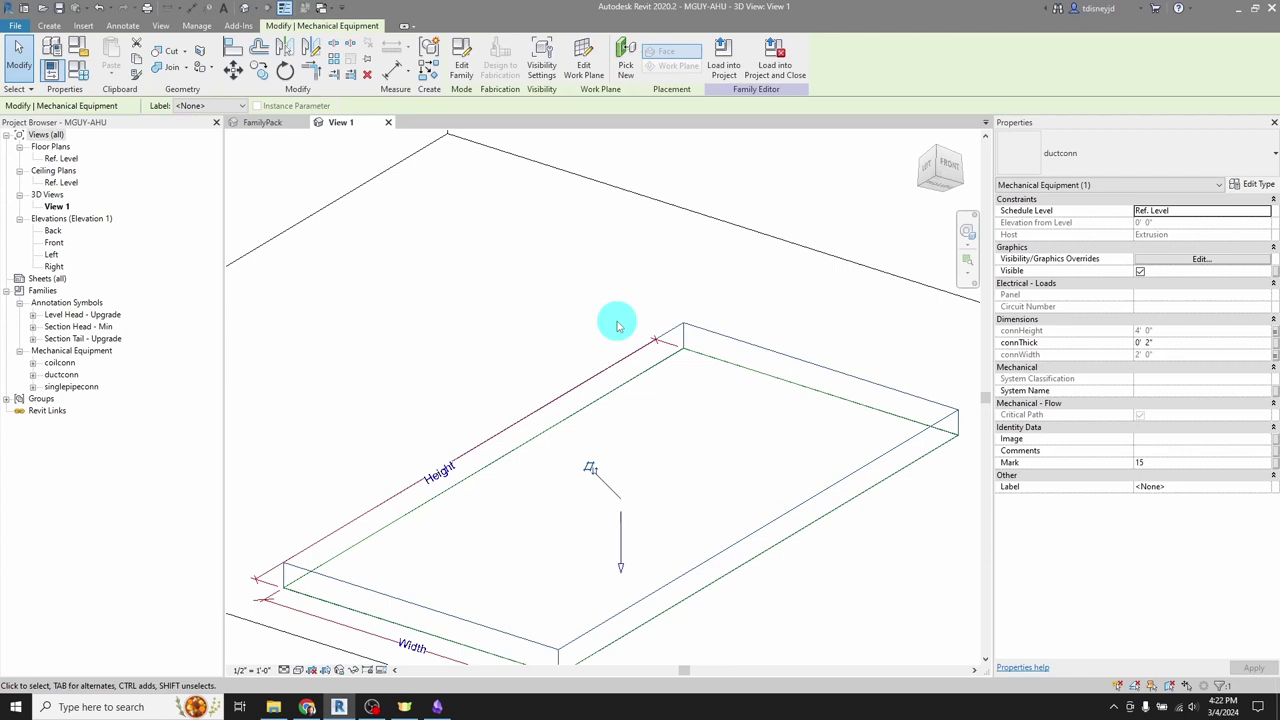
Rehost the supply air ductconn from the unit's end face onto the bottom face near the same end
scroll(608, 330, down, 6)
middle_drag(787, 365, 456, 342)
scroll(700, 340, up, 2)
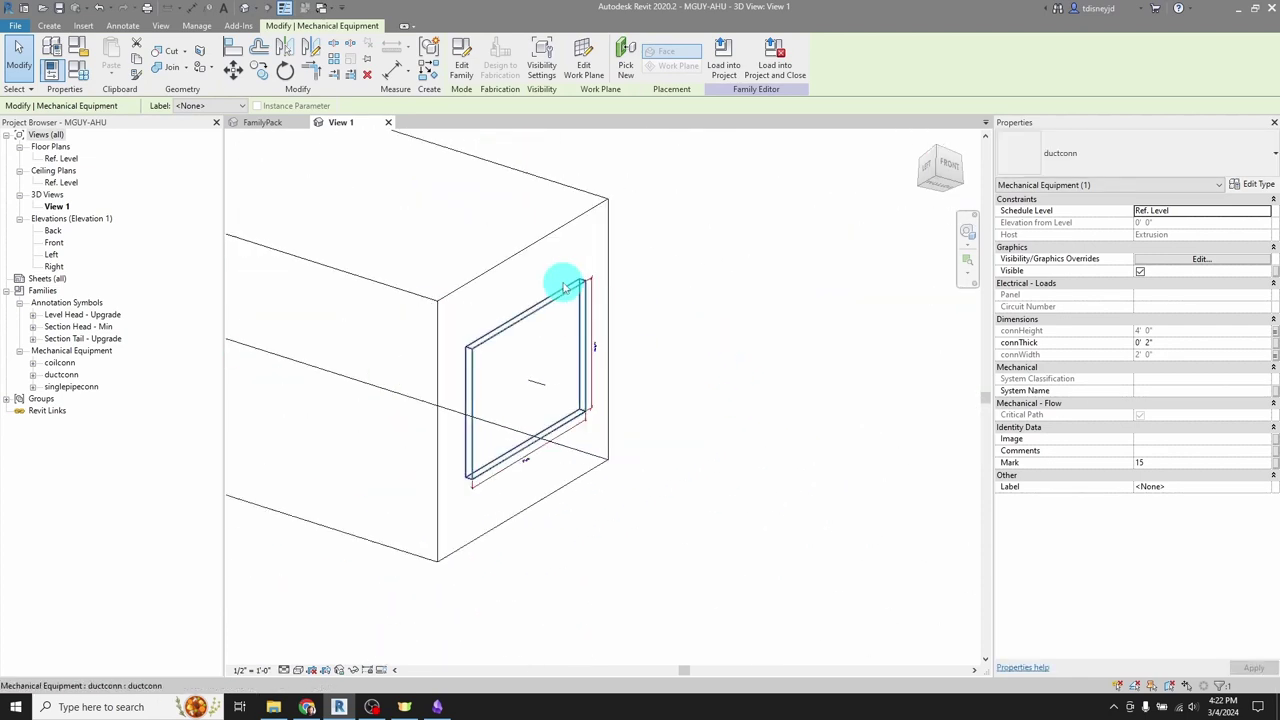
click(567, 286)
key(Escape)
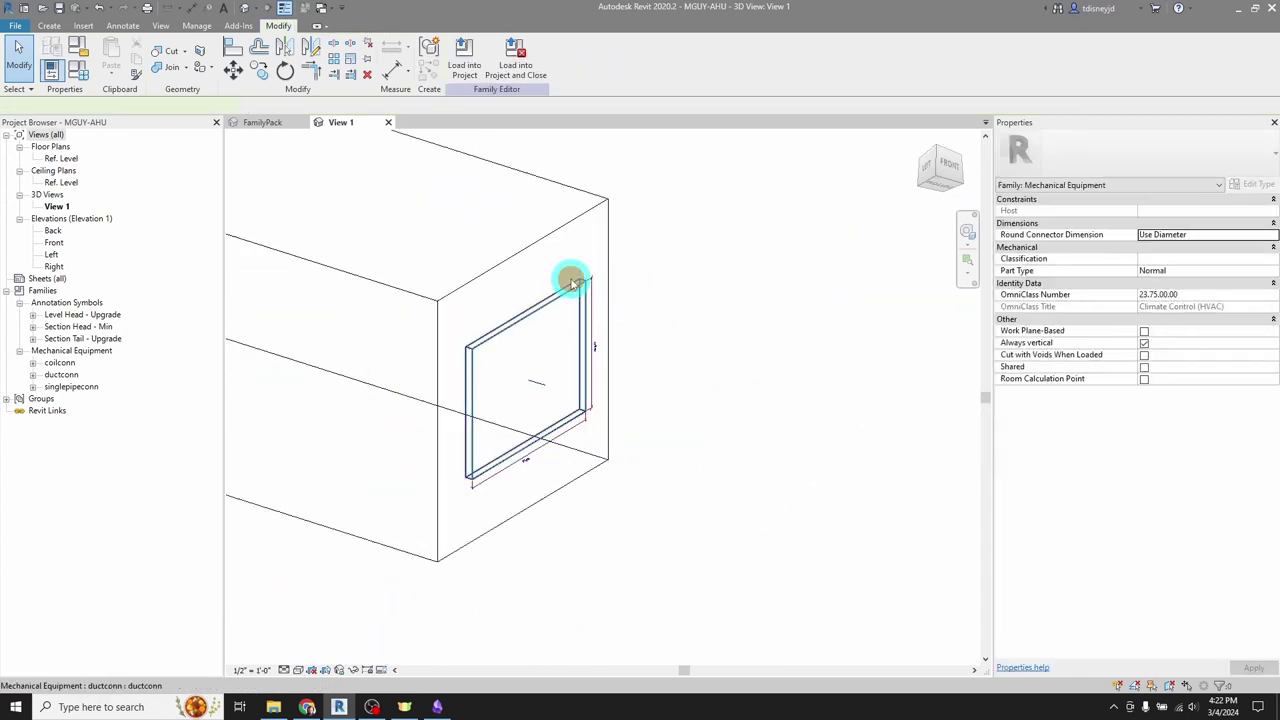
click(570, 283)
shift+middle_drag(669, 383, 620, 214)
click(625, 62)
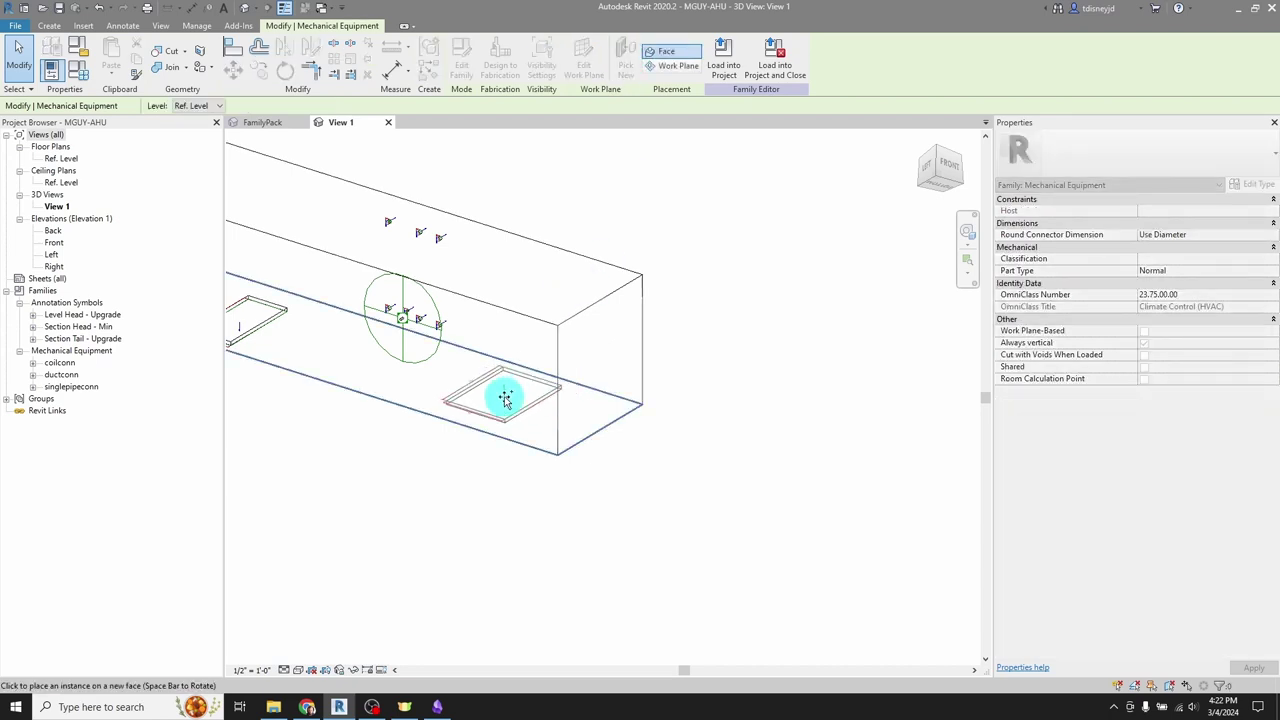
click(505, 398)
Flip the work plane of the relocated supply air connector so that it faces downward
scroll(483, 380, up, 3)
click(522, 364)
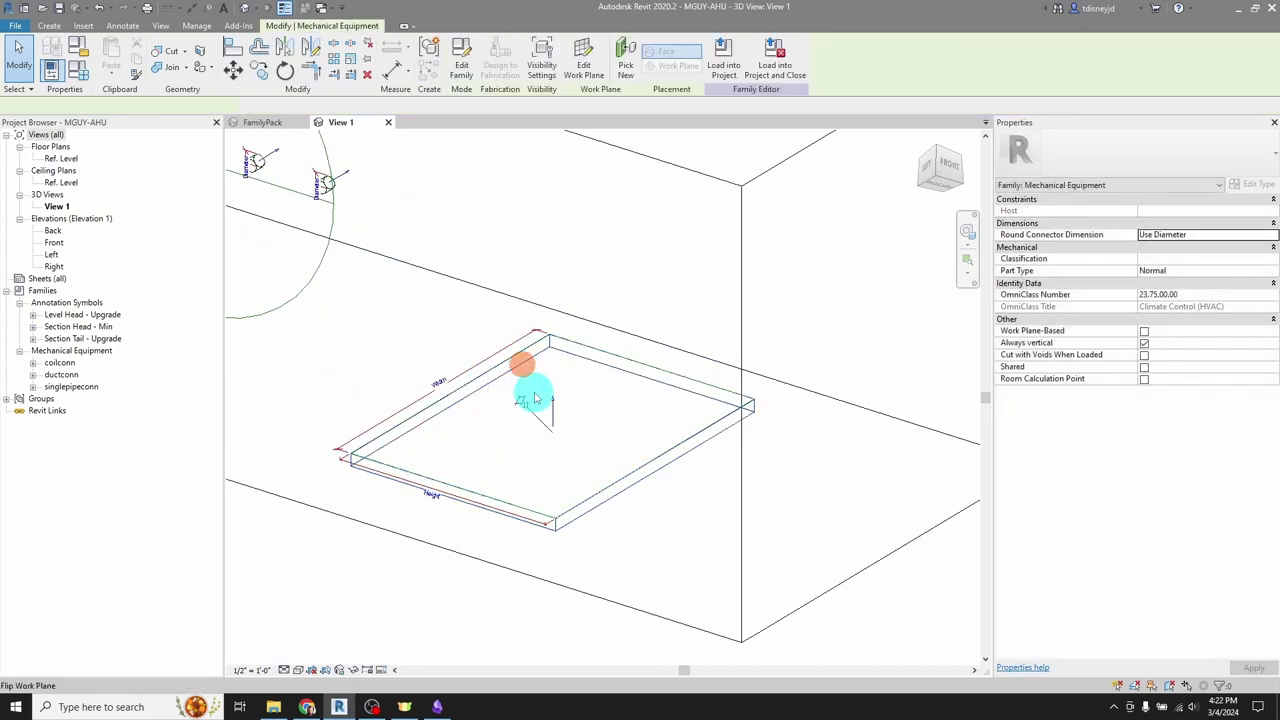
click(523, 404)
scroll(699, 352, down, 6)
shift+middle_drag(637, 354, 603, 251)
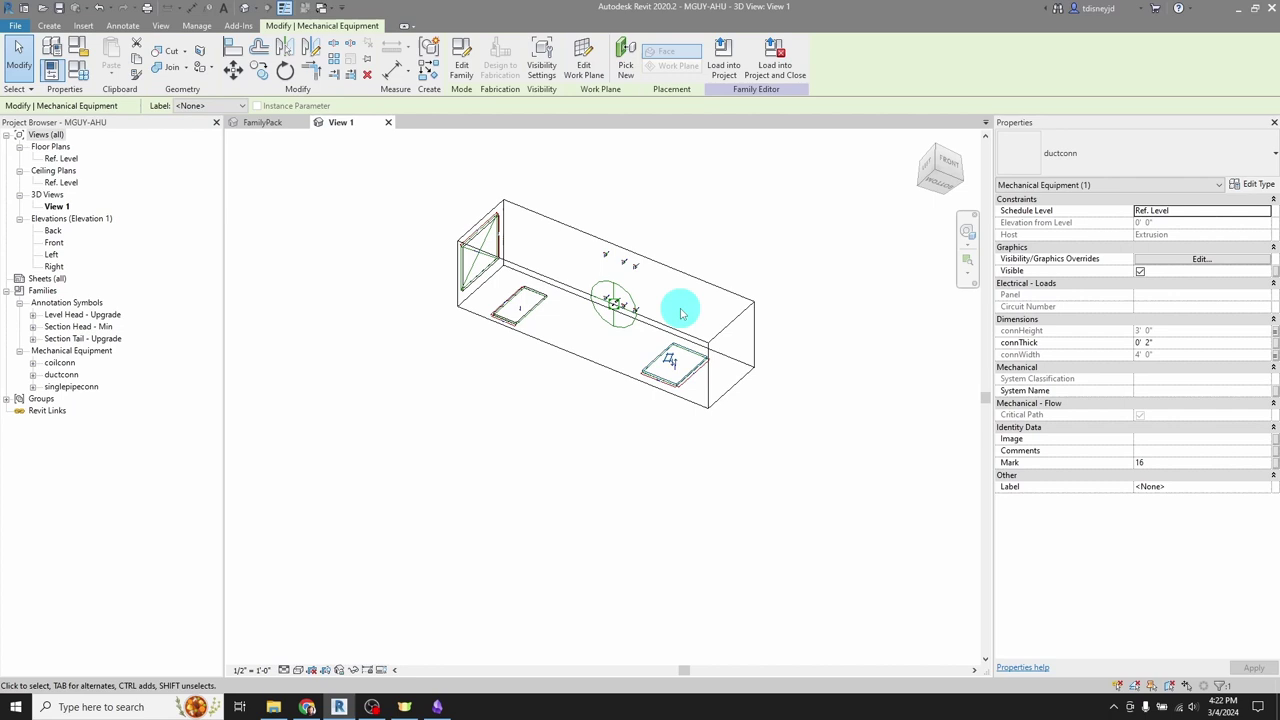
shift+middle_drag(680, 313, 717, 444)
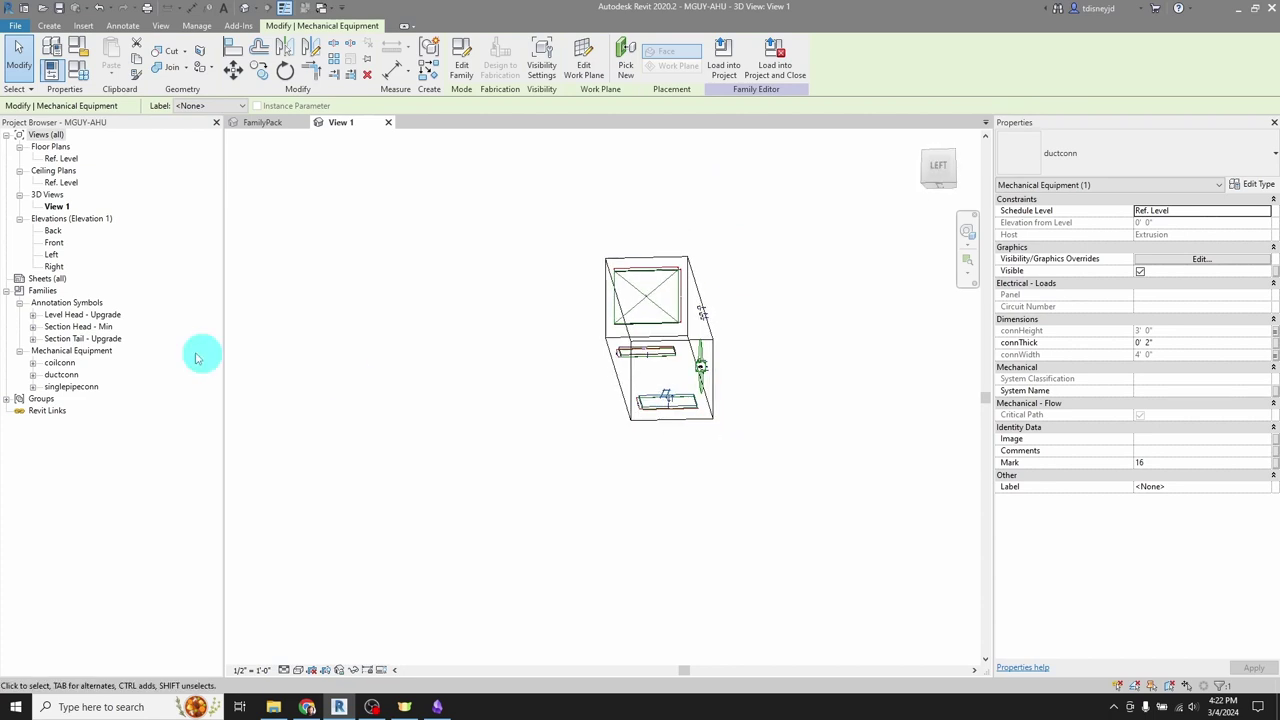
In the Left elevation, align one of the bottom duct connectors with the Center (Front/Back) reference plane
double_click(52, 254)
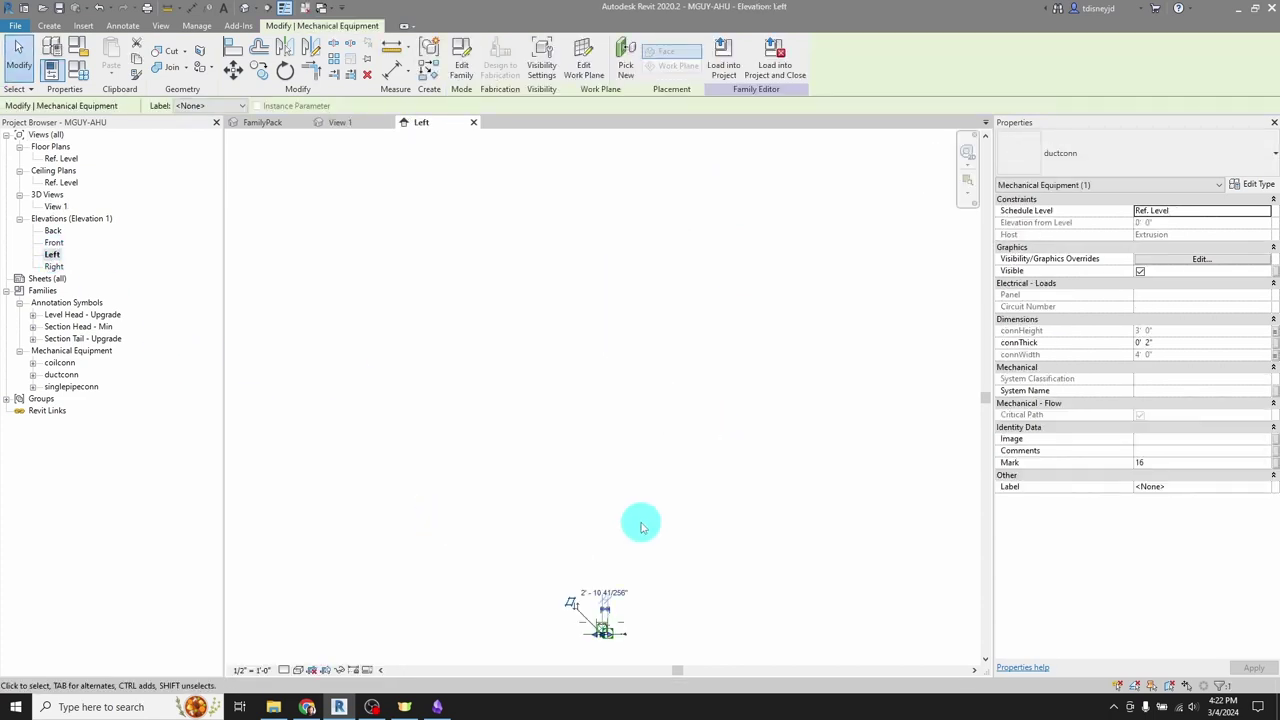
click(691, 482)
middle_click(691, 482)
middle_click(691, 482)
scroll(610, 398, up, 3)
key(a)
key(l)
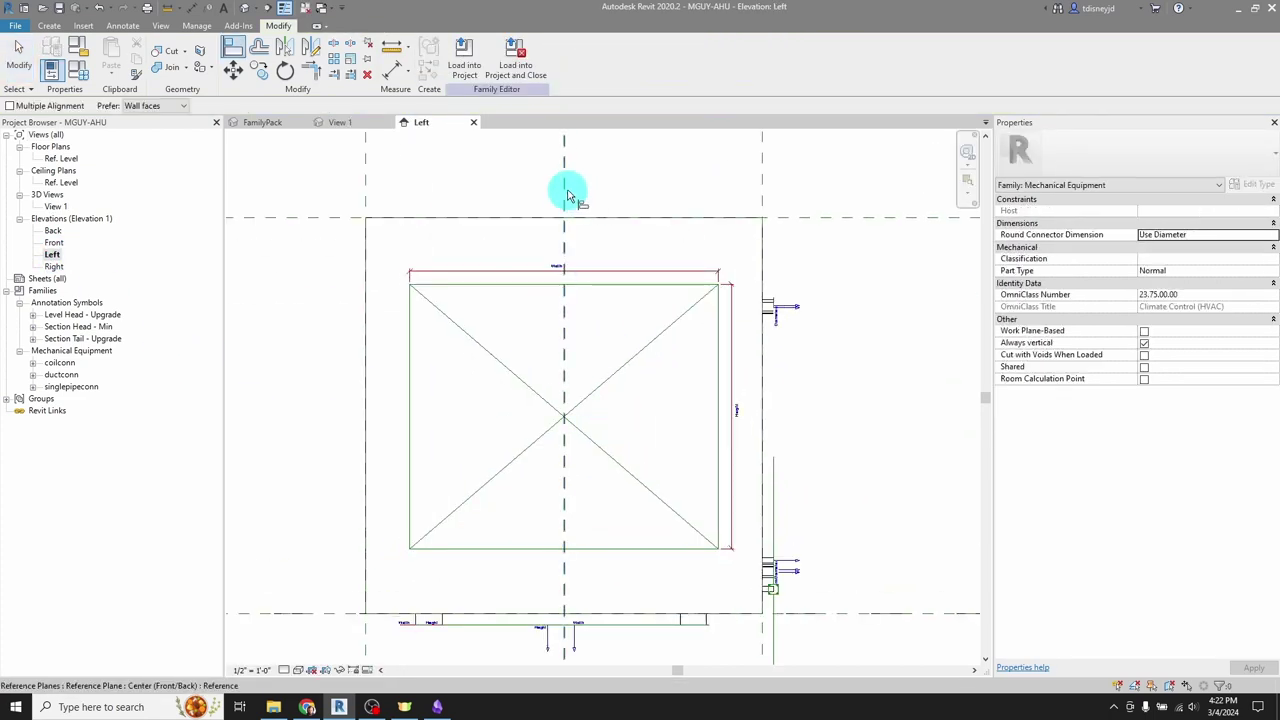
click(567, 195)
scroll(614, 449, up, 4)
click(536, 263)
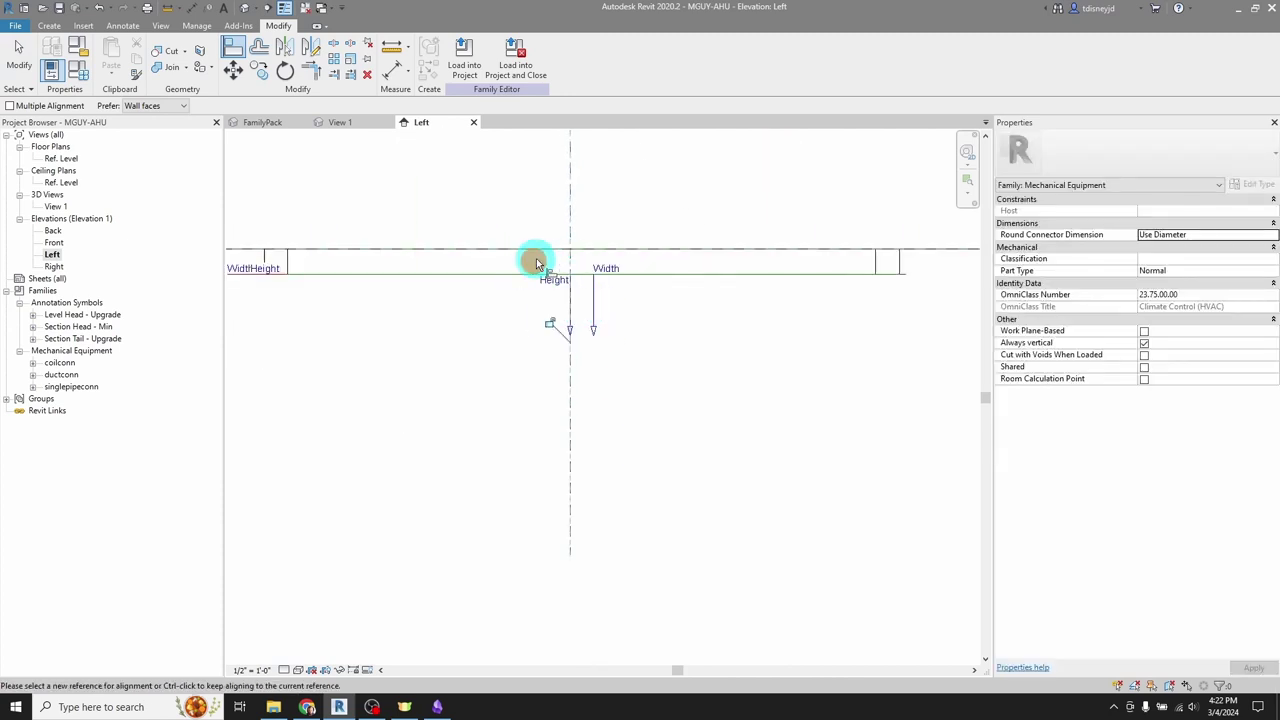
click(571, 221)
Align the other bottom duct connector with the Center (Front/Back) reference plane
middle_drag(569, 150, 540, 191)
click(540, 191)
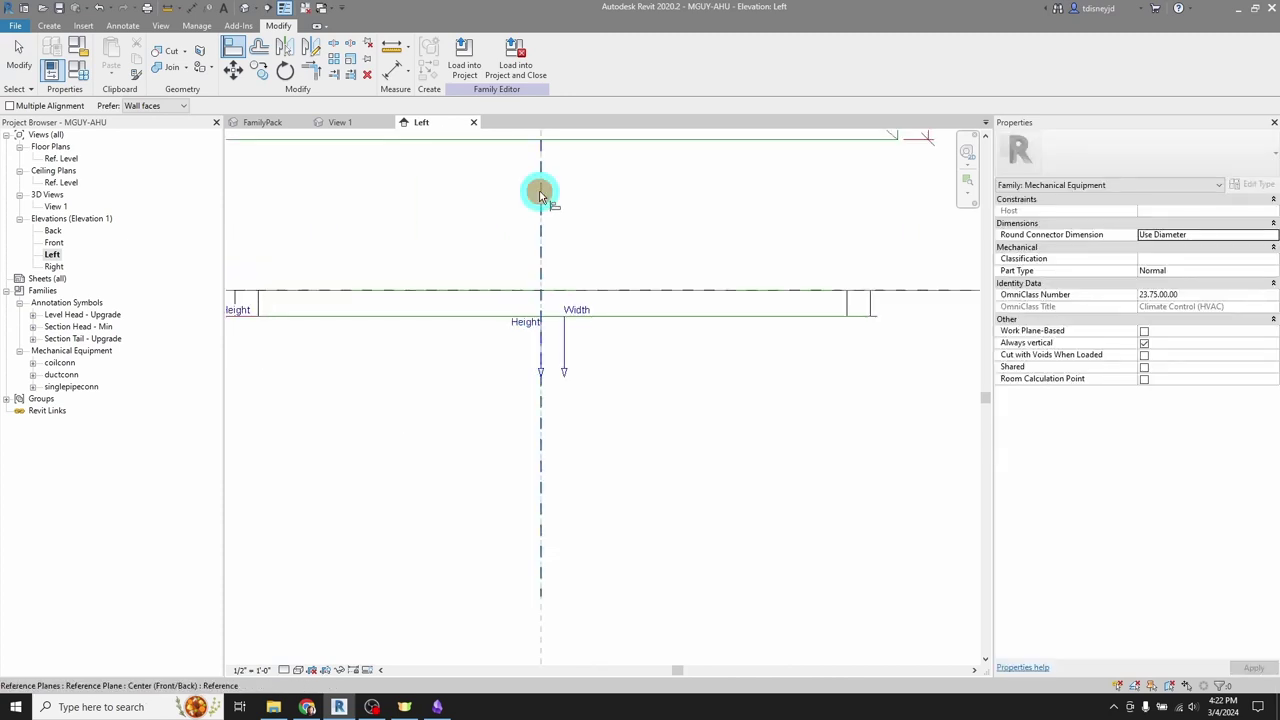
click(569, 314)
scroll(557, 288, down, 6)
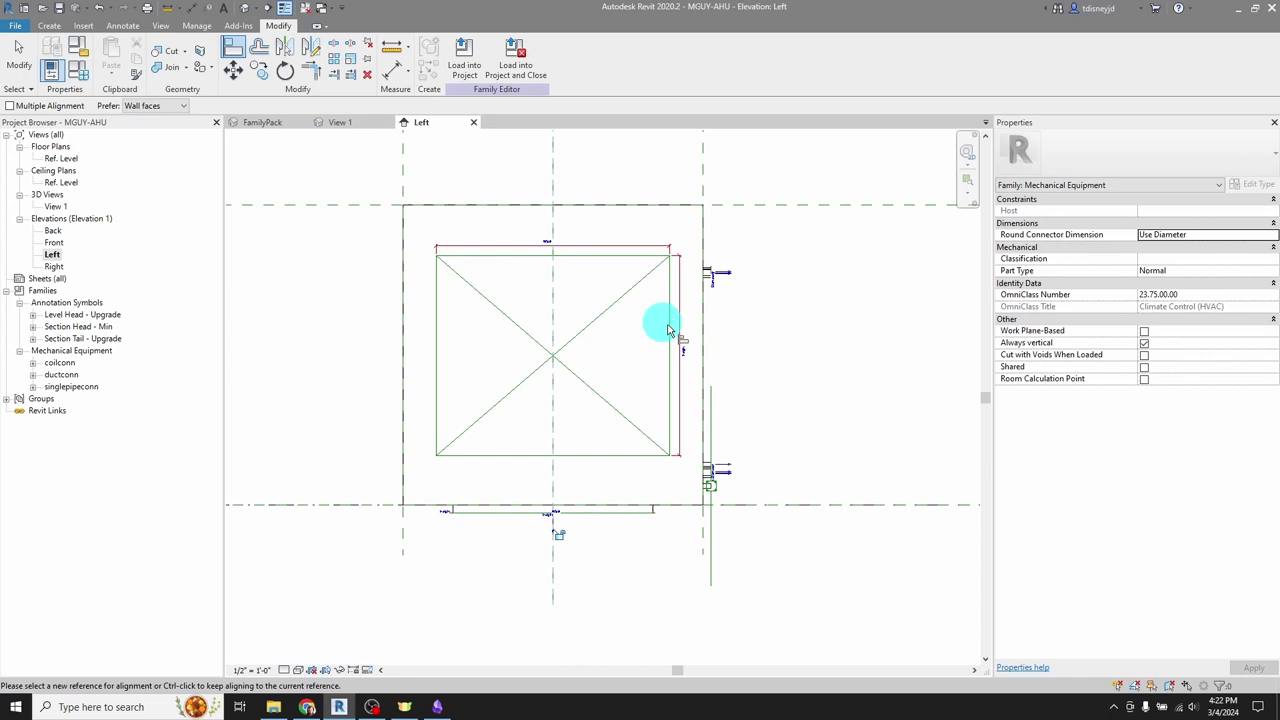
key(Escape)
key(Escape)
Set the family's RA Conn Height to 3' 0", RA Conn Width to 1' 6", SA_conn_height to 1' 6" and SA_conn_width to 5' 0"
click(338, 122)
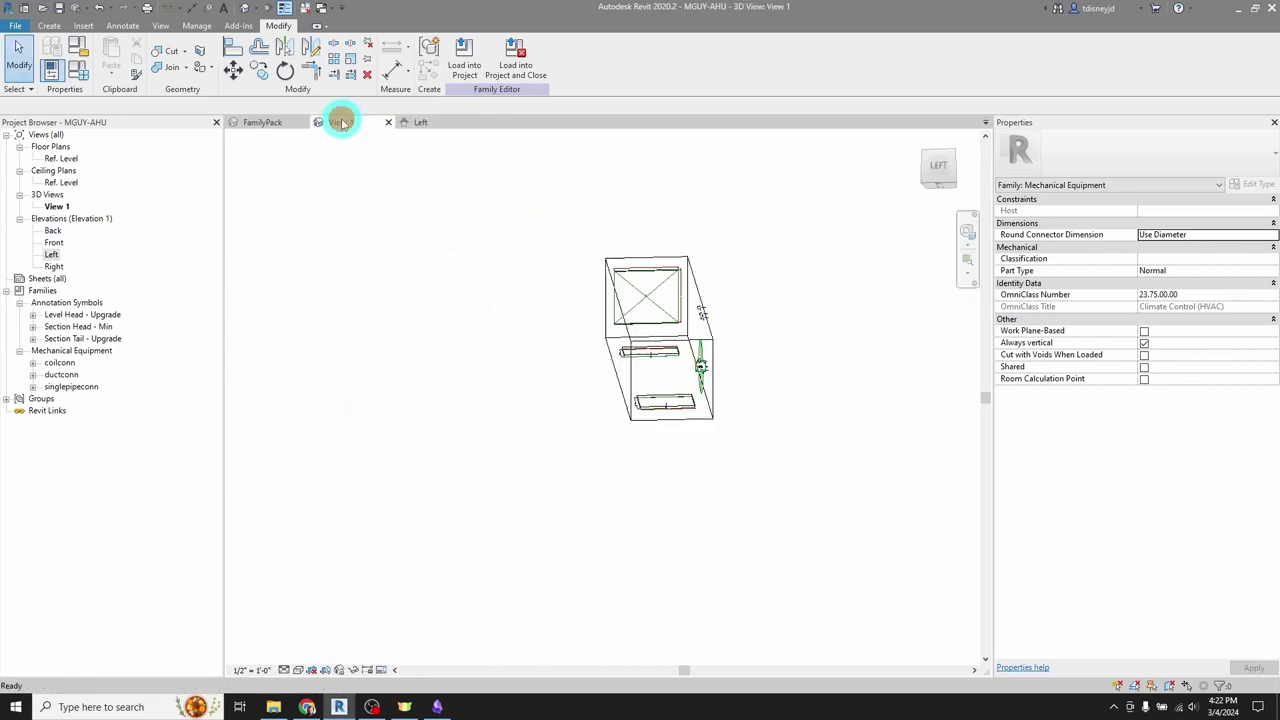
shift+middle_drag(686, 449, 625, 443)
scroll(565, 400, up, 5)
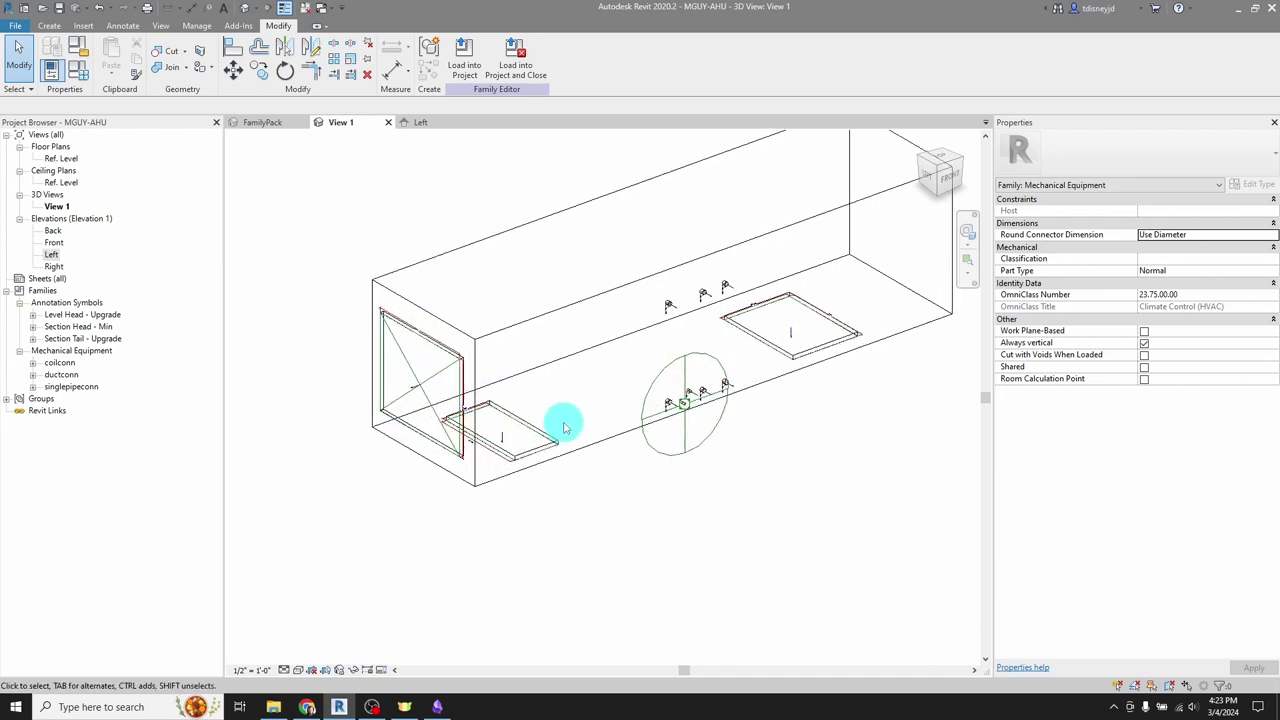
click(69, 76)
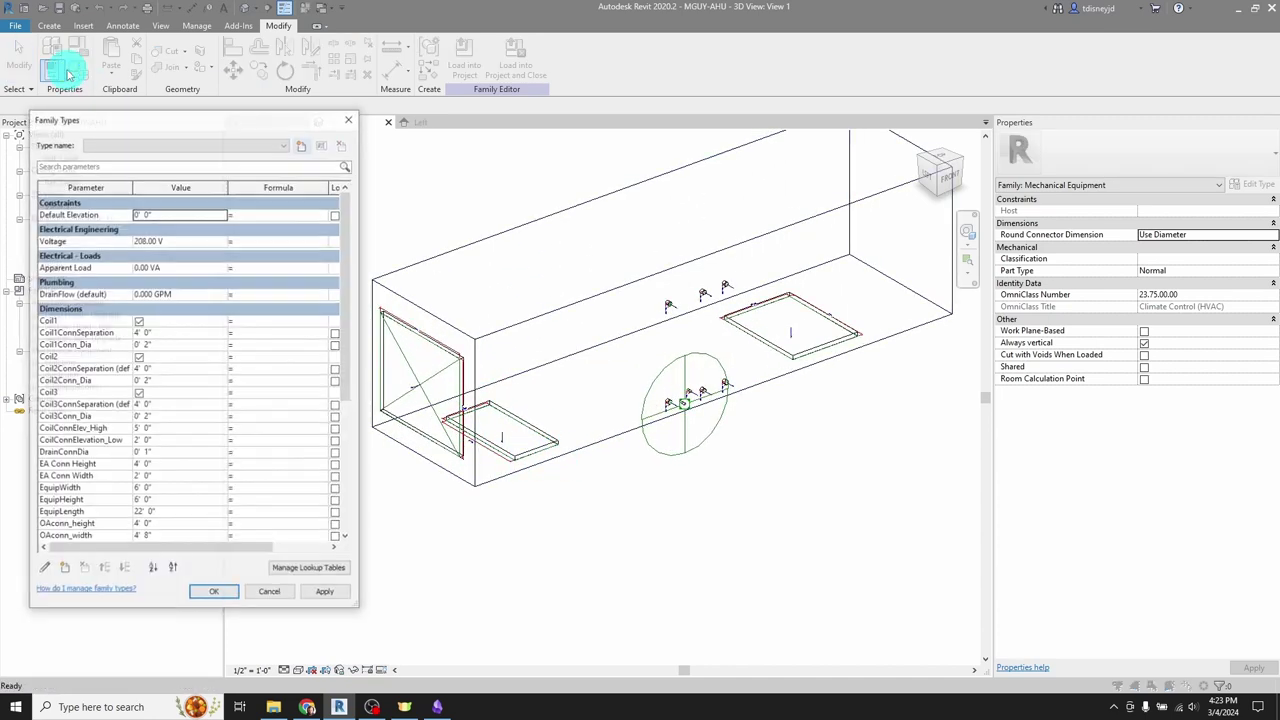
scroll(165, 460, down, 5)
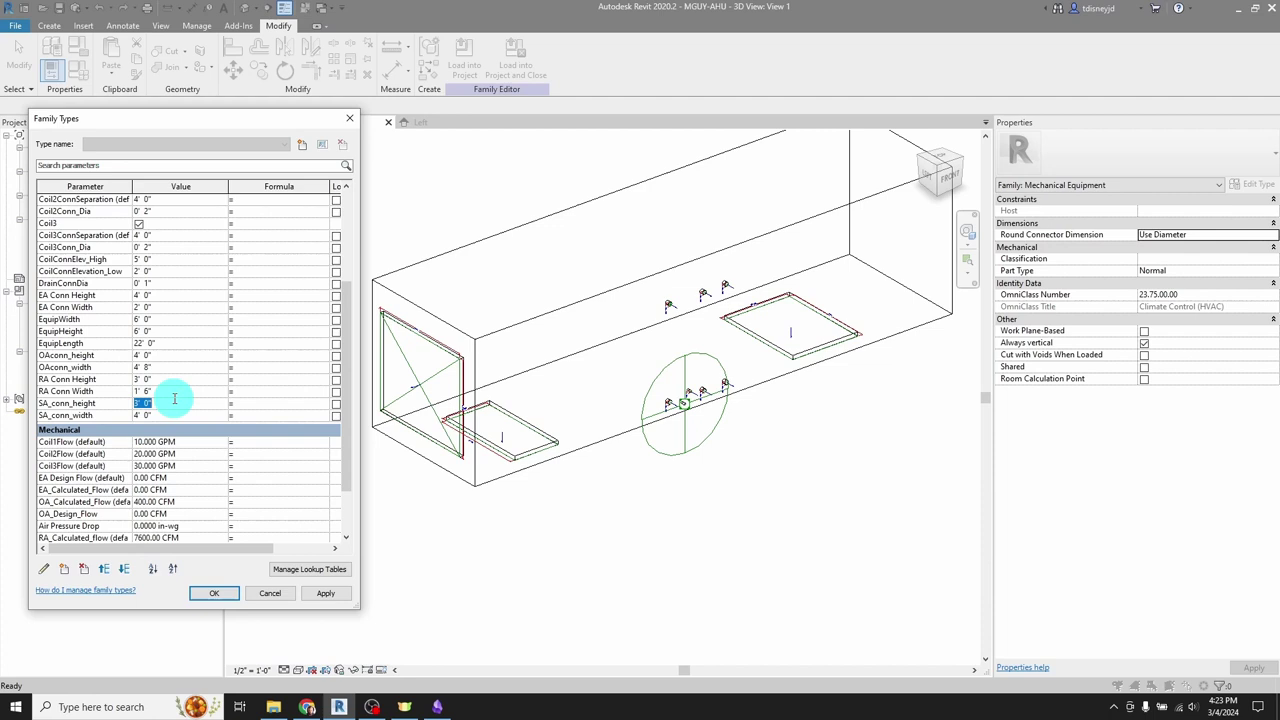
key(Return)
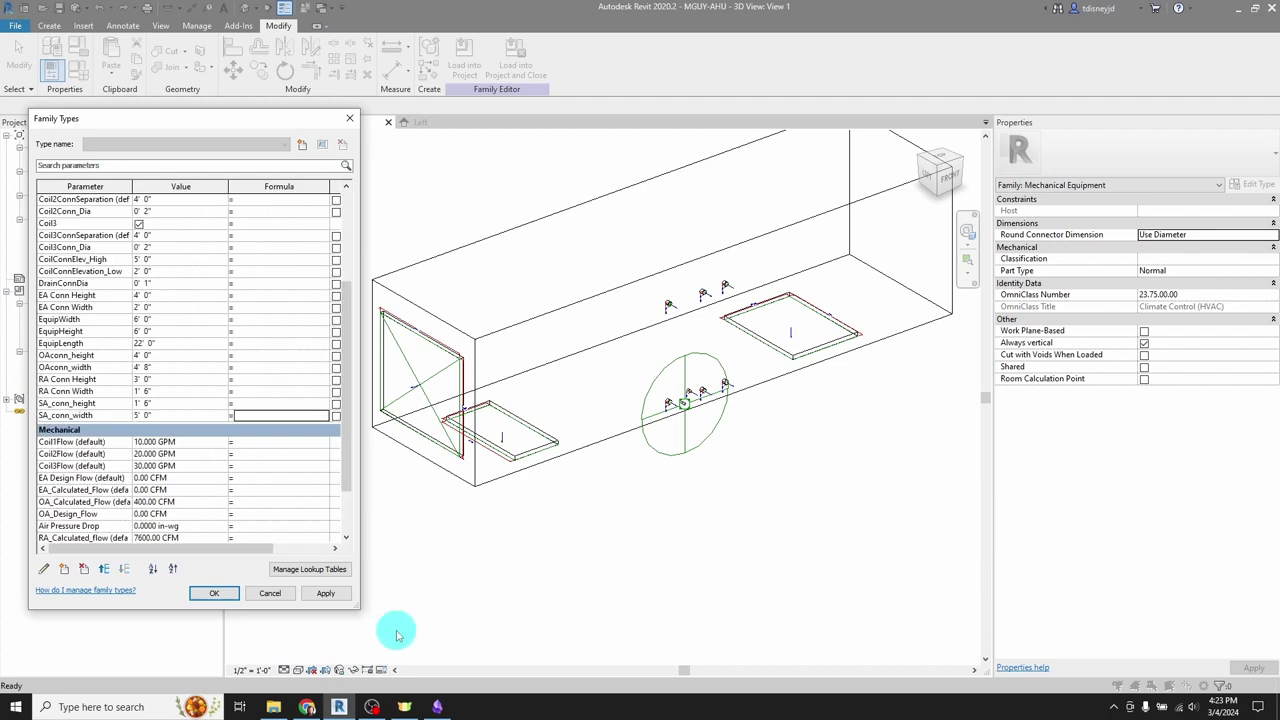
click(334, 596)
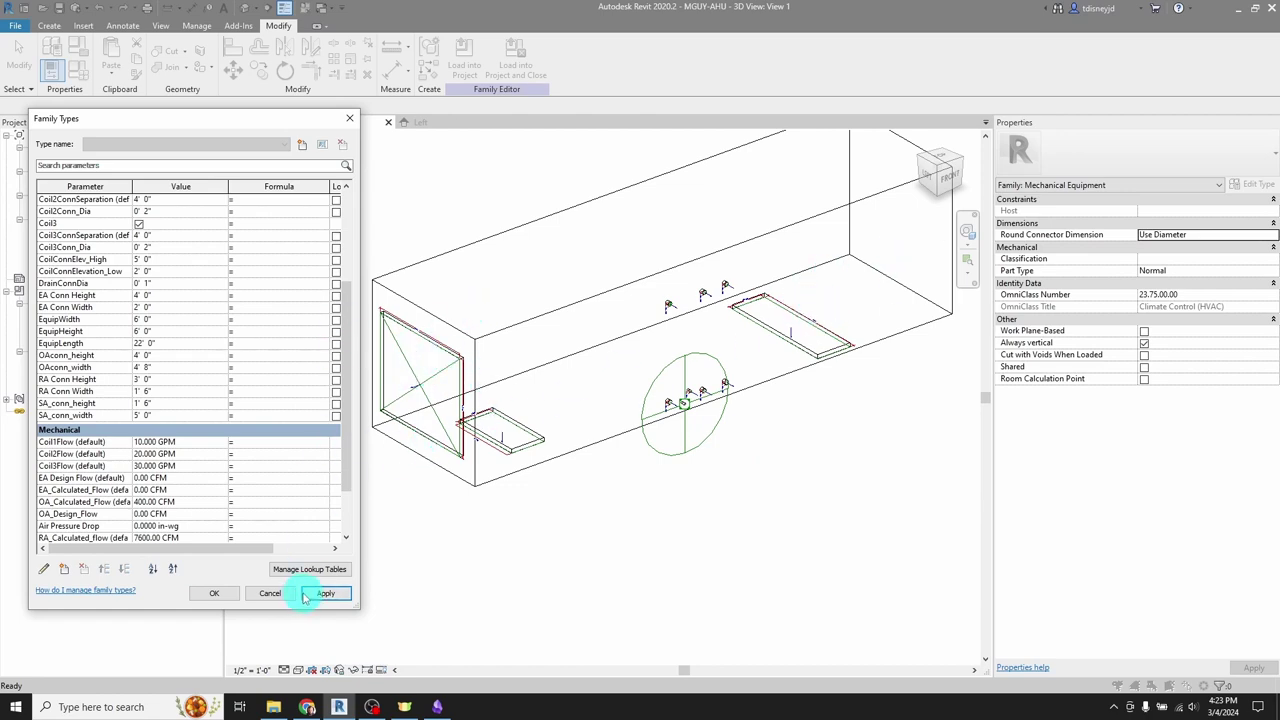
click(231, 597)
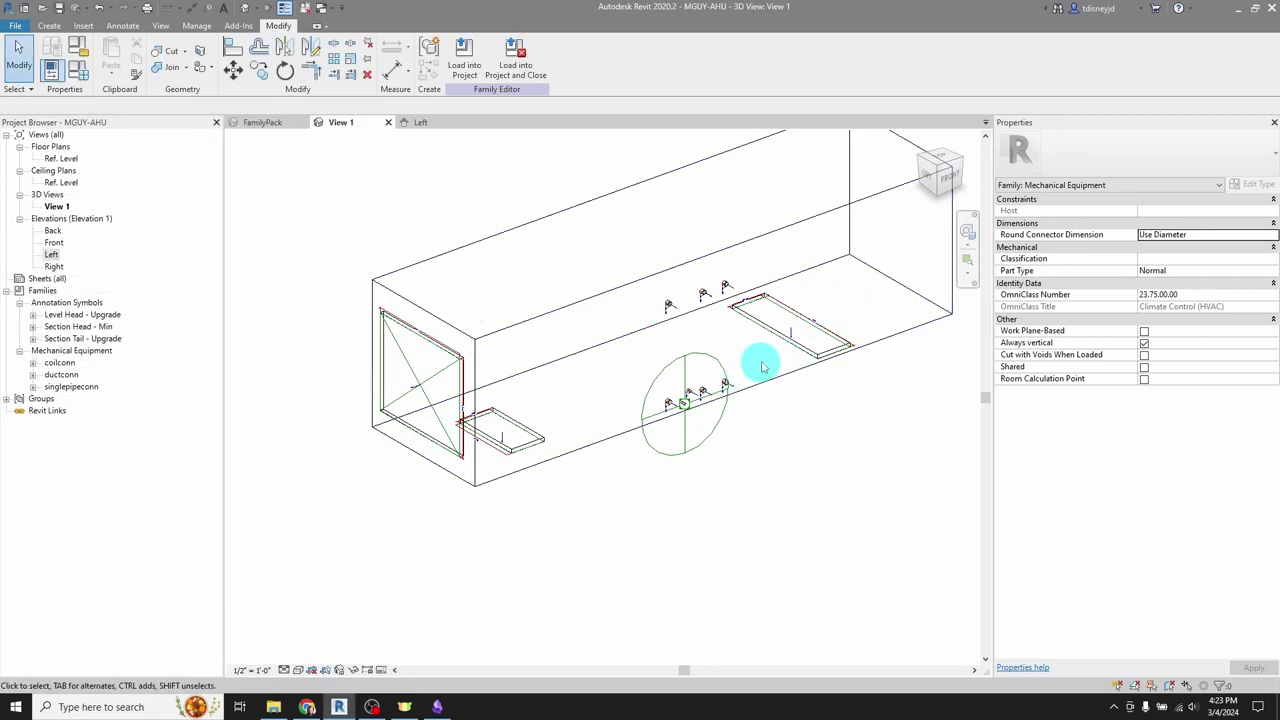
scroll(703, 297, up, 3)
scroll(703, 297, down, 3)
mouse_move(620, 323)
shift+middle_down()
mouse_move(680, 346)
mouse_move(689, 294)
mouse_move(752, 292)
mouse_move(710, 287)
mouse_move(768, 324)
mouse_move(620, 311)
shift+middle_up()
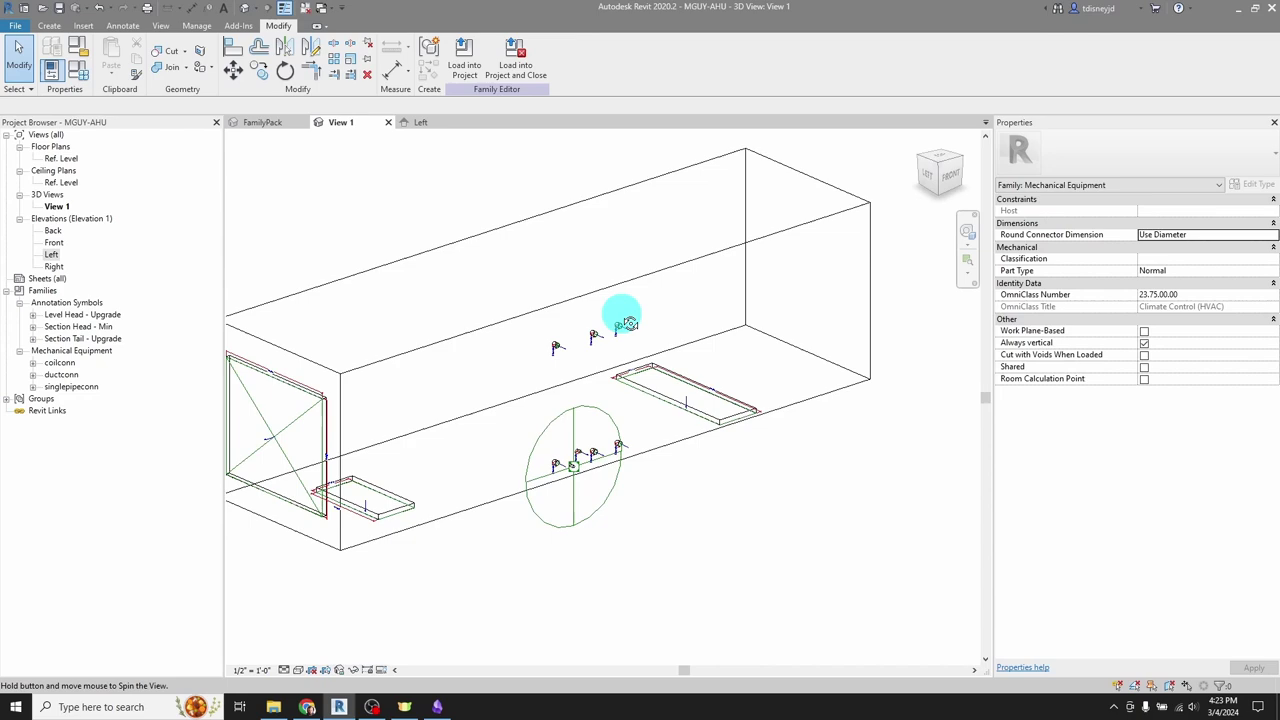
Rehost the coil connector nearest the return end from the unit's front face onto its back face
scroll(531, 327, up, 4)
click(590, 383)
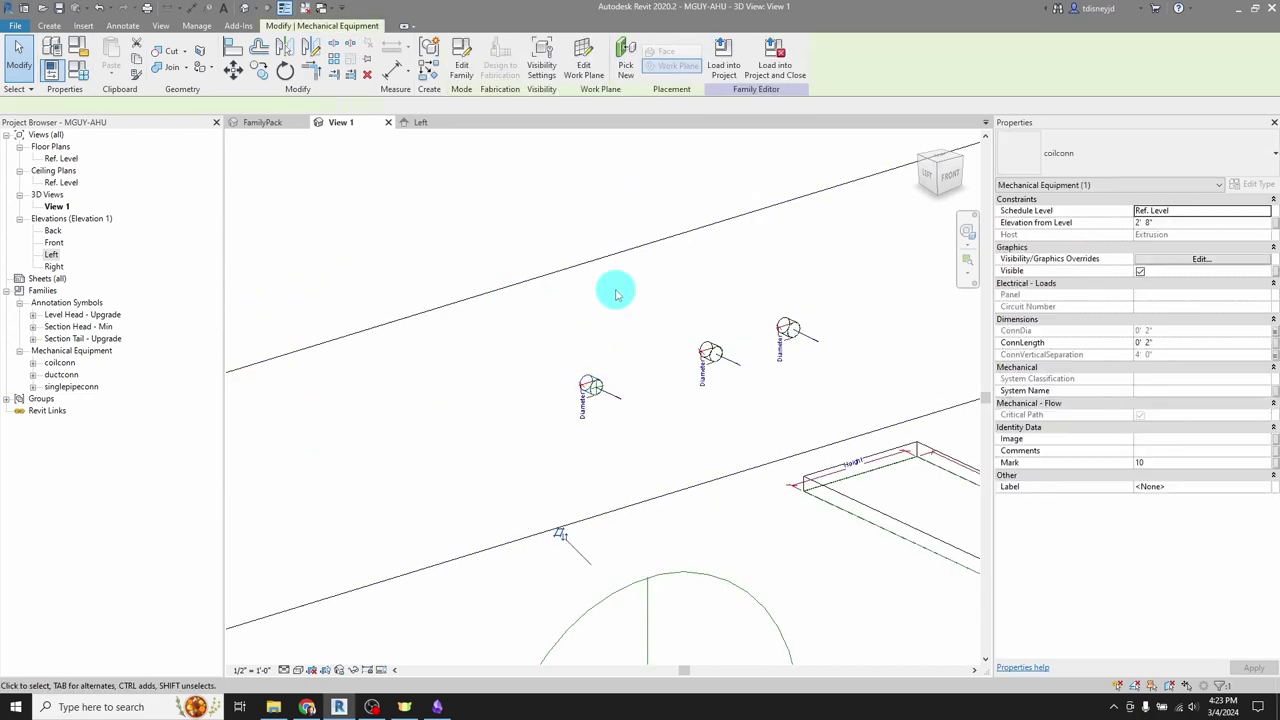
scroll(614, 286, down, 4)
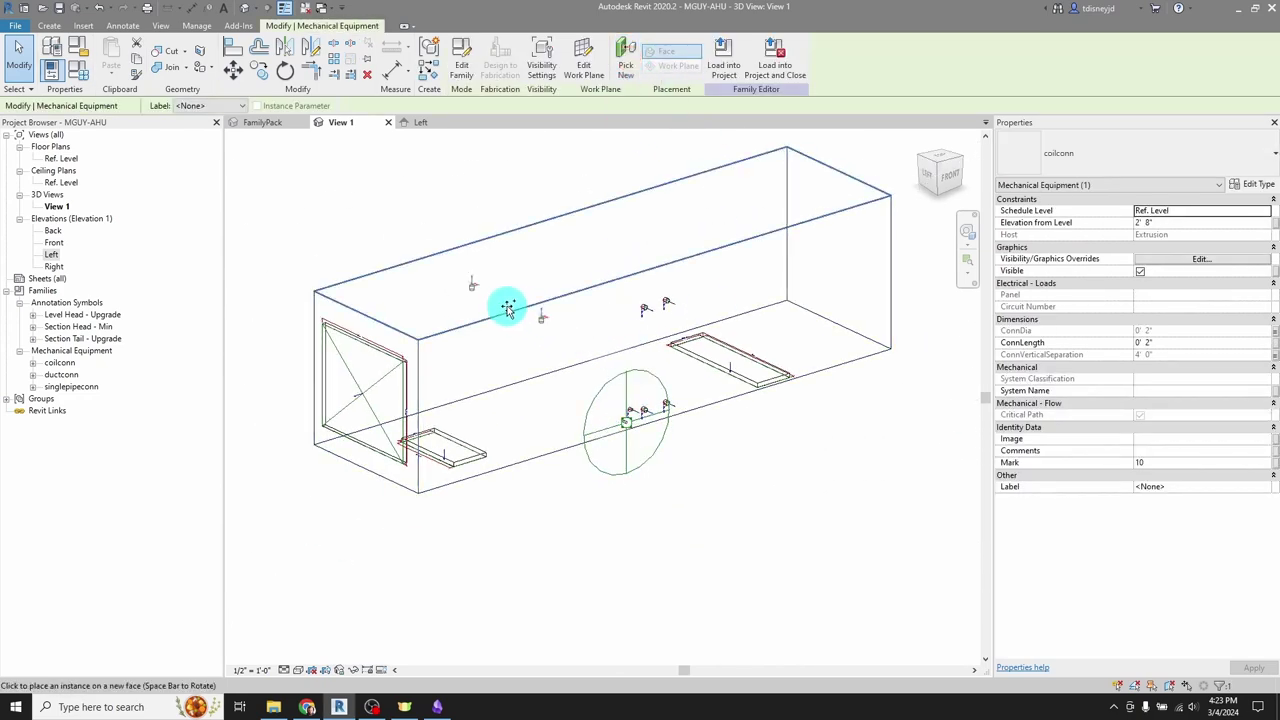
shift+middle_drag(509, 309, 791, 320)
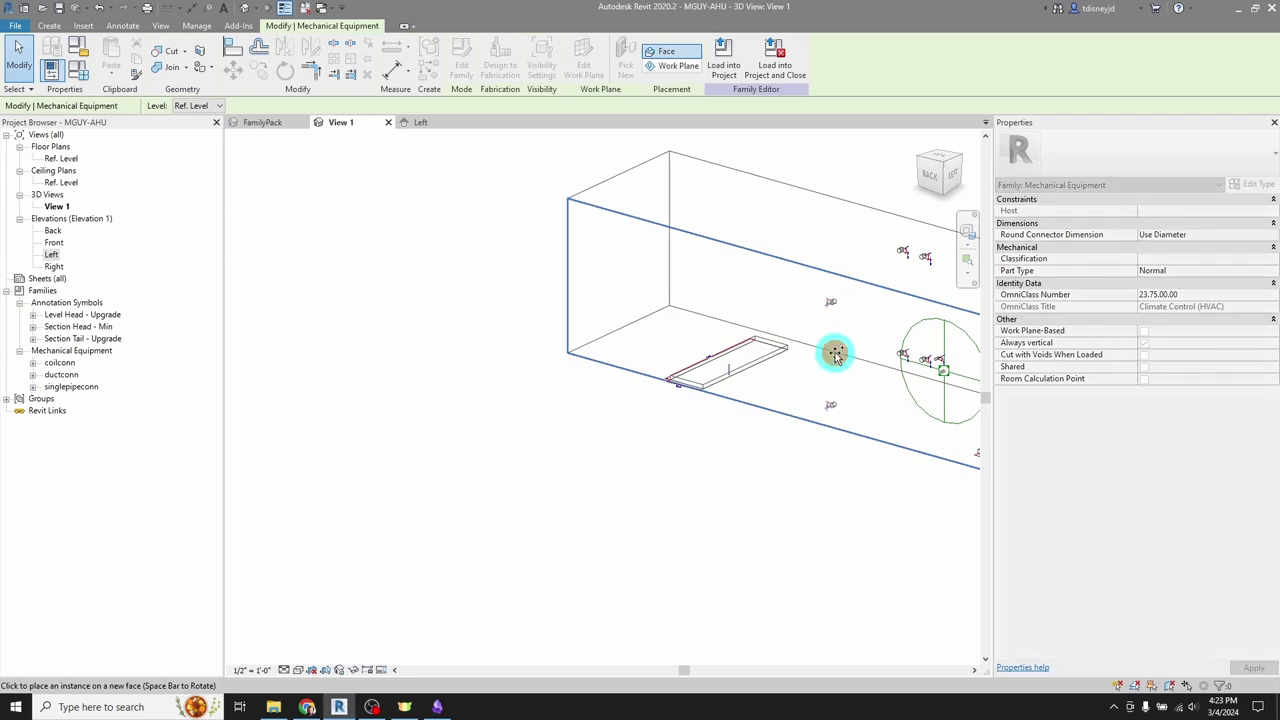
key(Escape)
key(Escape)
middle_drag(899, 353, 403, 325)
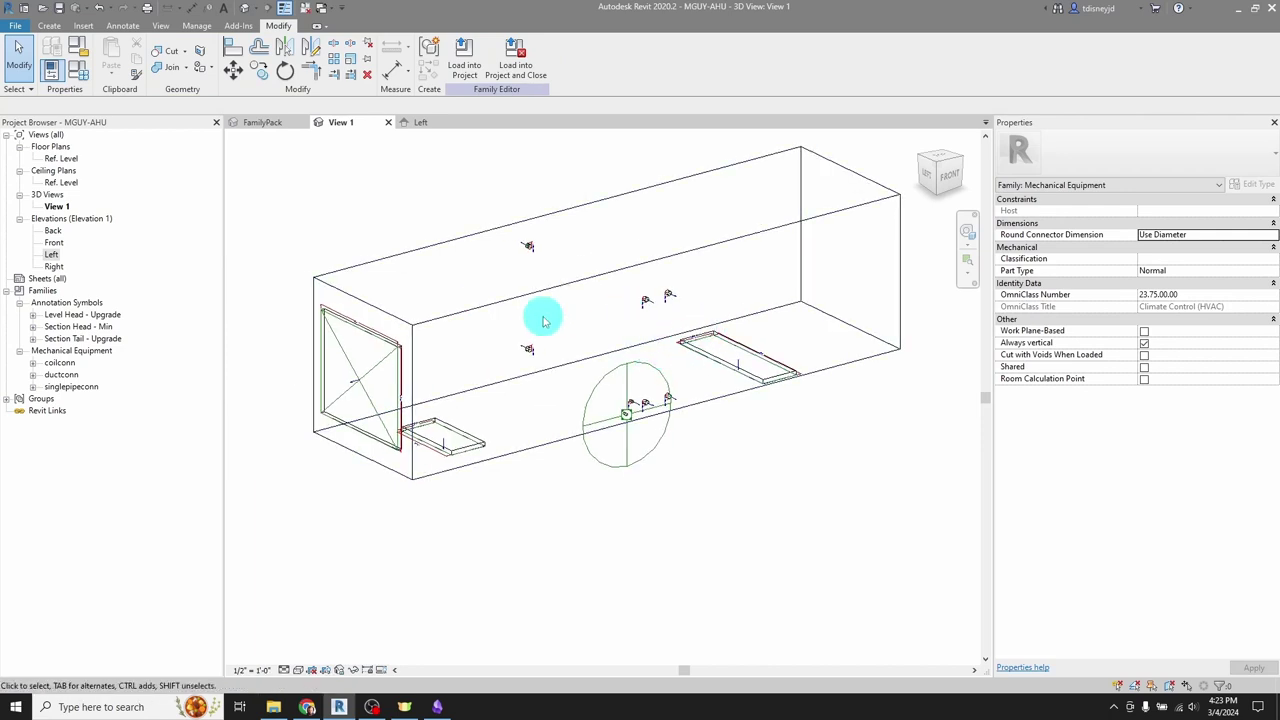
In the Front elevation, dimension from the left end reference plane to the near edge of the bottom return duct connector
double_click(55, 243)
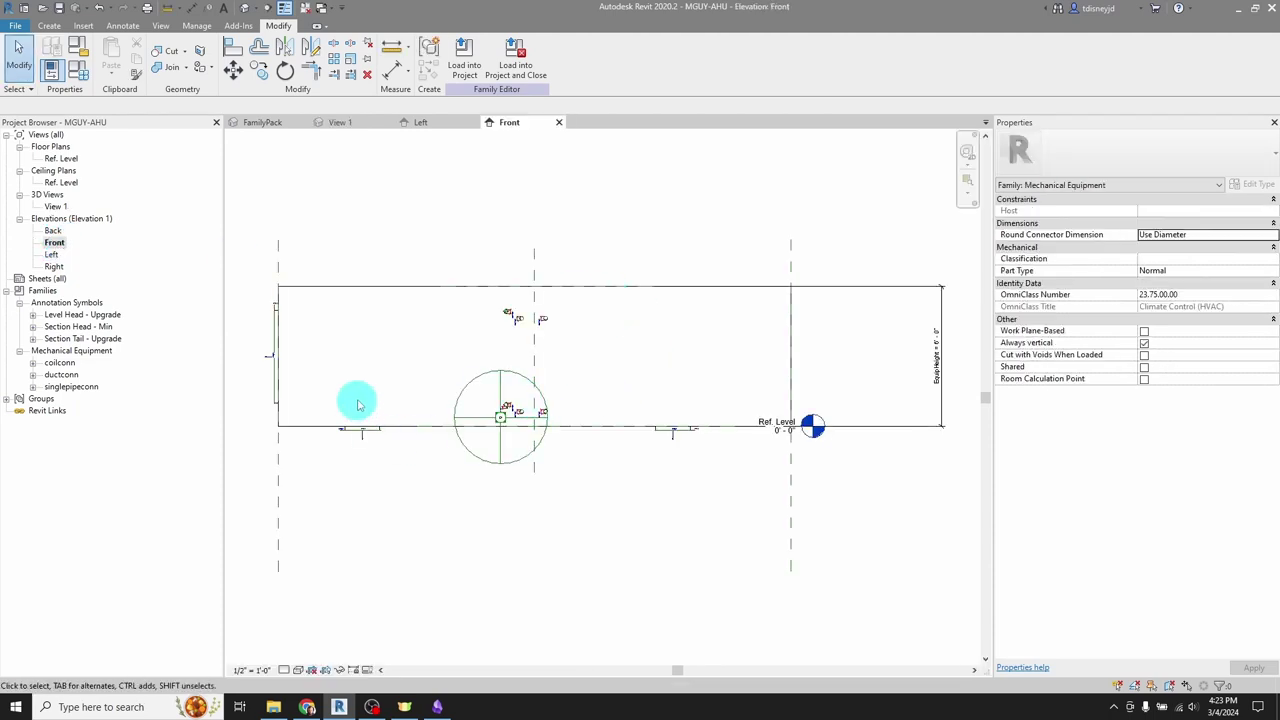
scroll(440, 418, up, 4)
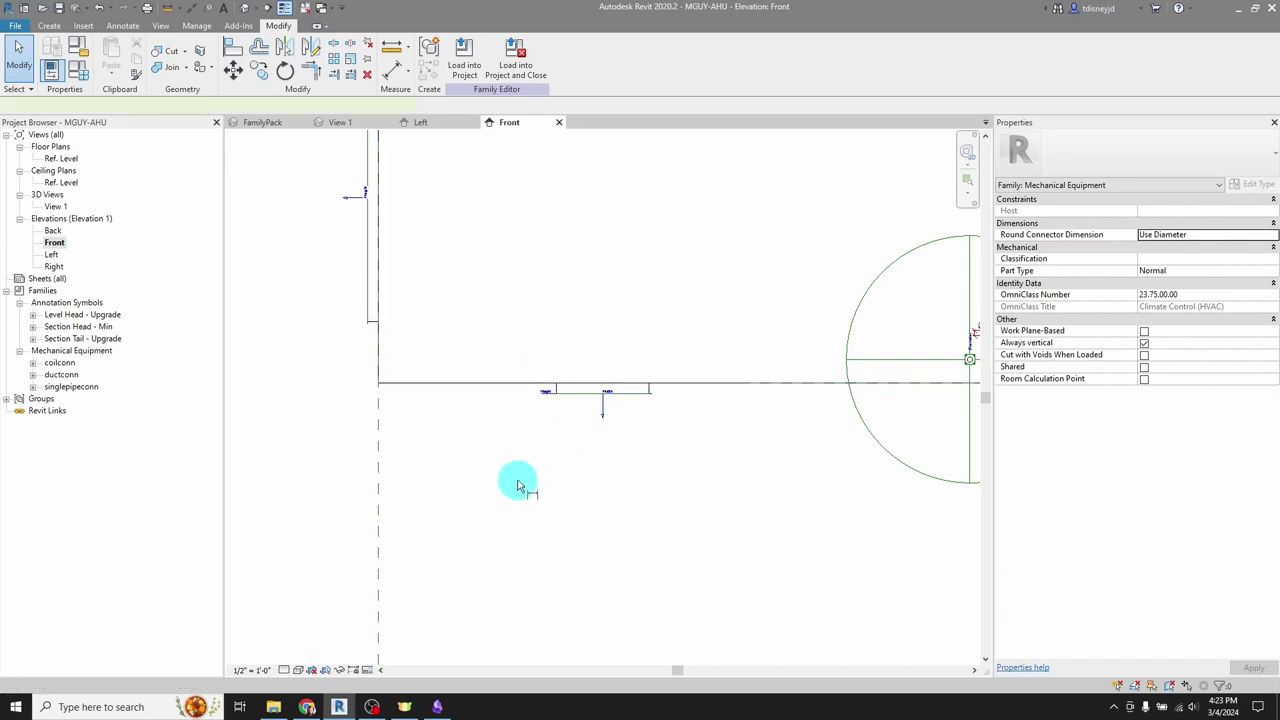
key(d)
key(i)
click(376, 448)
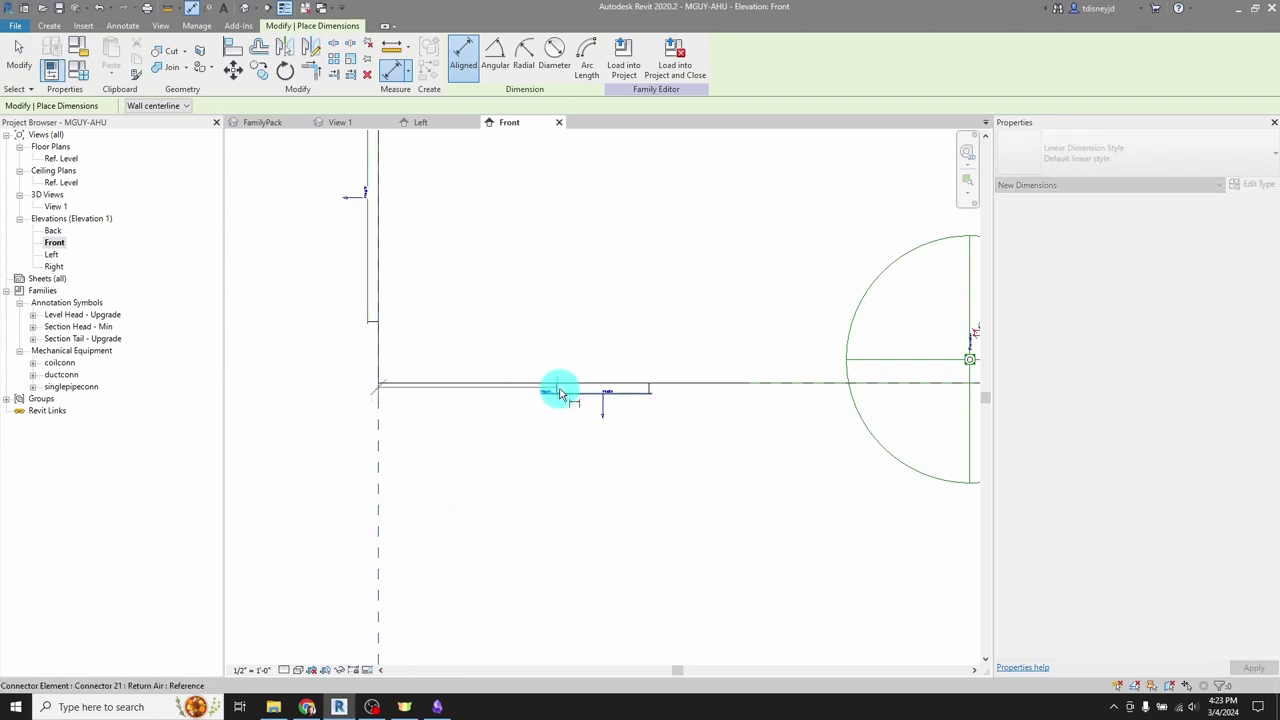
scroll(560, 393, up, 3)
click(563, 387)
scroll(590, 400, down, 5)
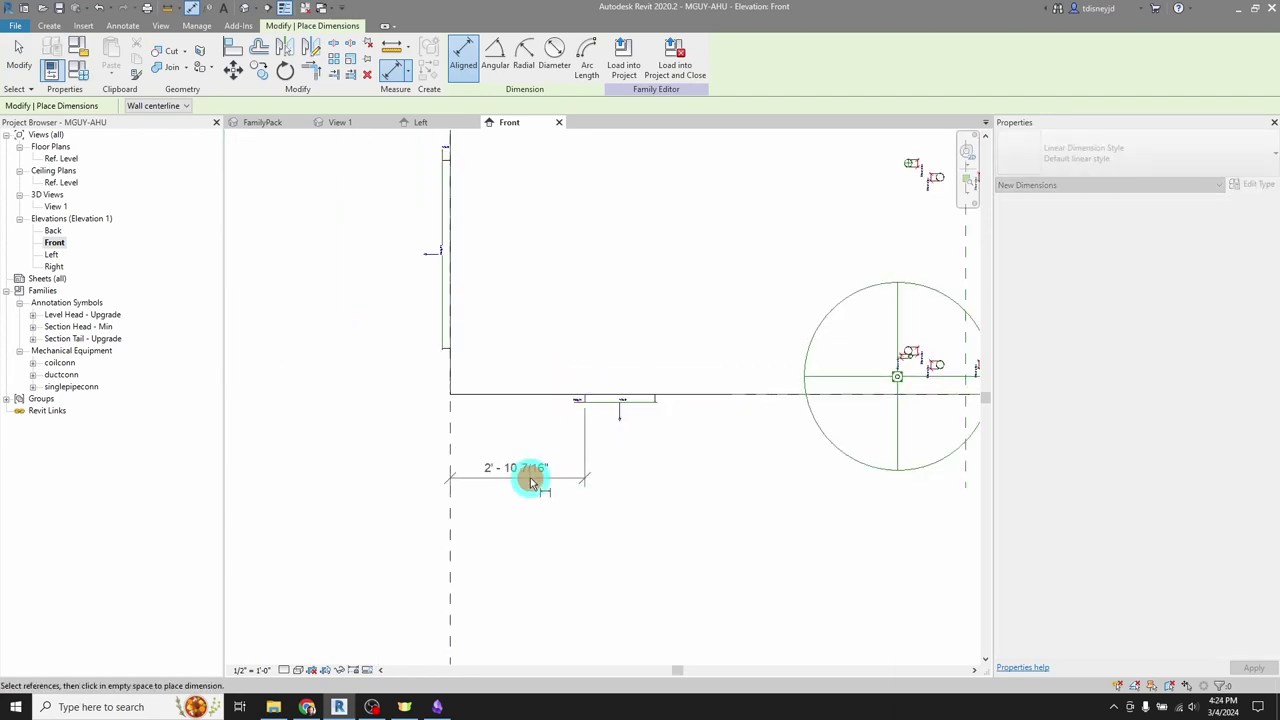
click(530, 482)
key(Escape)
Set the return duct connector's distance from the left end reference plane to 13in
scroll(634, 420, up, 3)
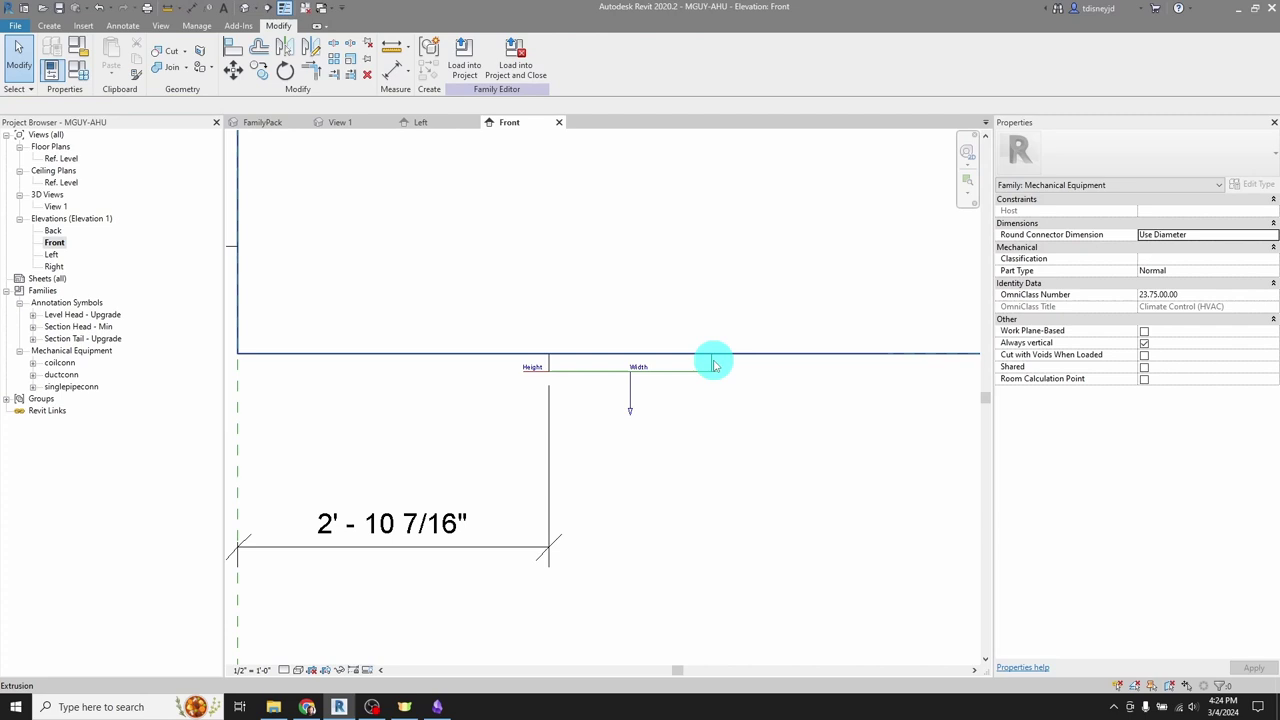
click(714, 366)
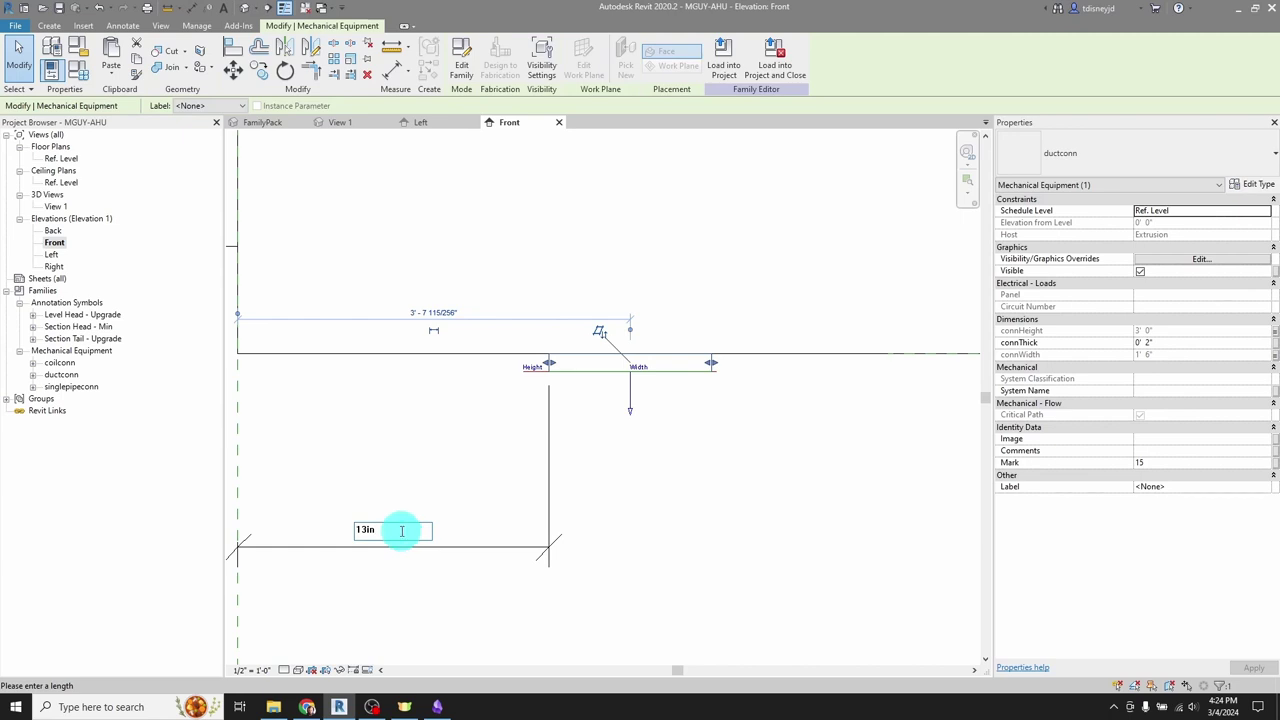
click(401, 531)
text(13in)
key(Return)
click(514, 514)
Dimension from the near edge of the bottom supply duct connector to the right-hand vertical reference plane
scroll(471, 334, down, 5)
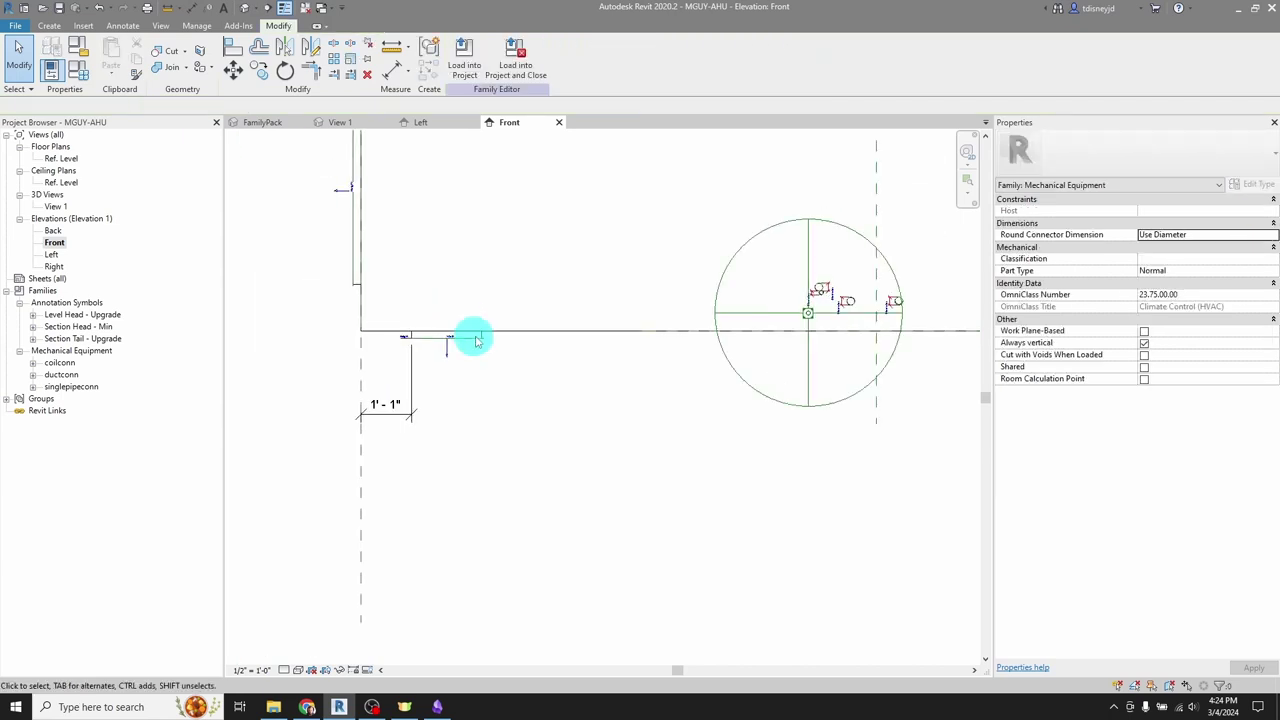
middle_drag(744, 361, 414, 394)
scroll(477, 405, up, 4)
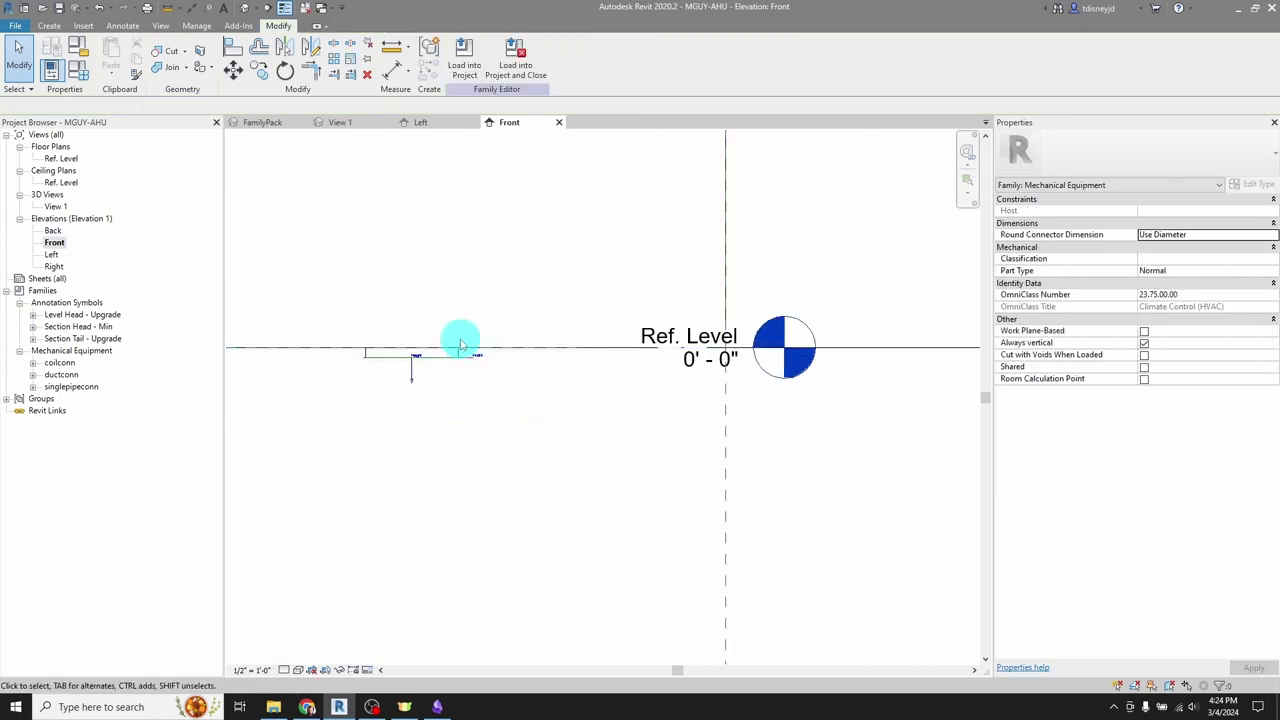
key(d)
key(i)
scroll(425, 328, up, 4)
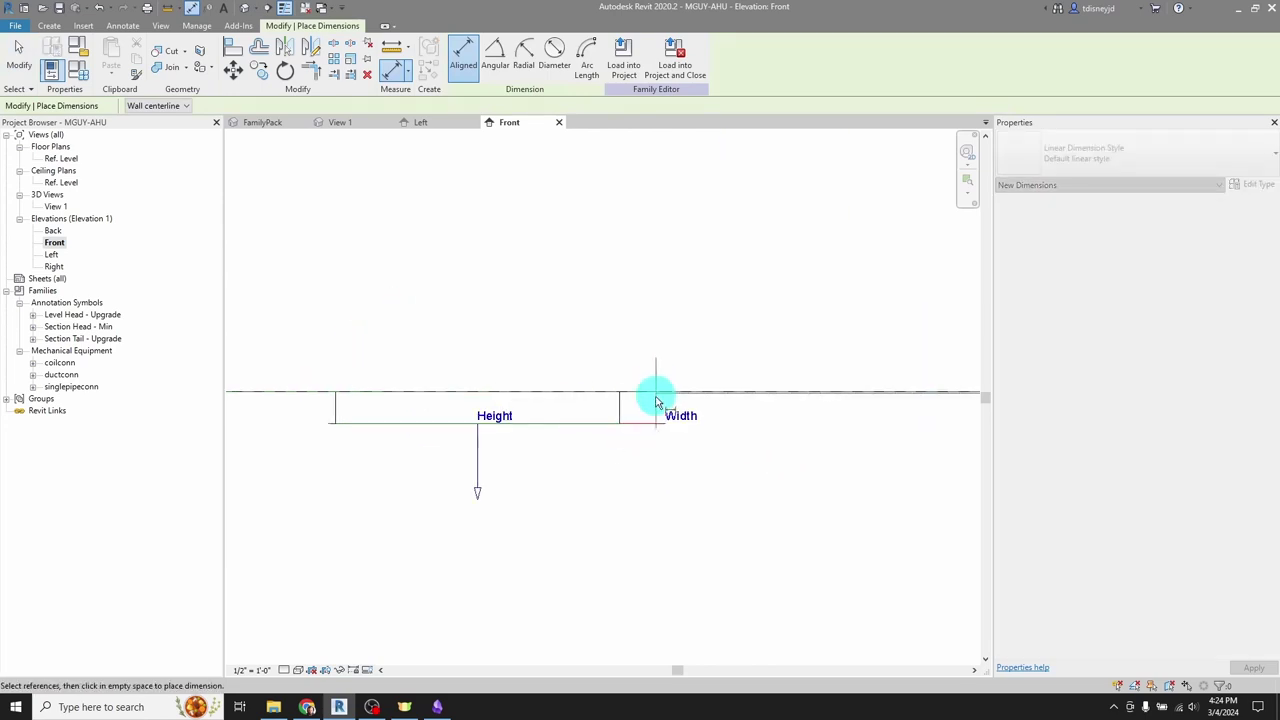
scroll(627, 336, down, 5)
click(705, 495)
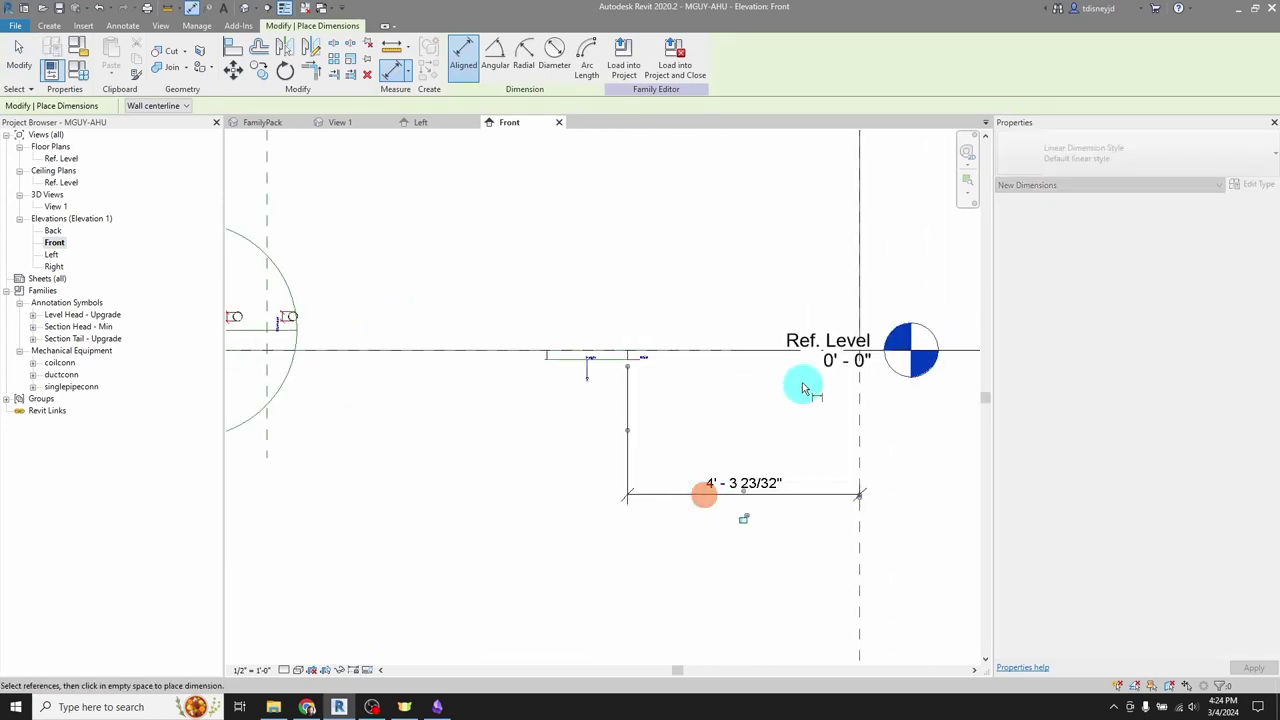
key(Escape)
key(Escape)
Set the supply duct connector's distance from the right-hand reference plane to 27in
middle_drag(800, 477, 724, 442)
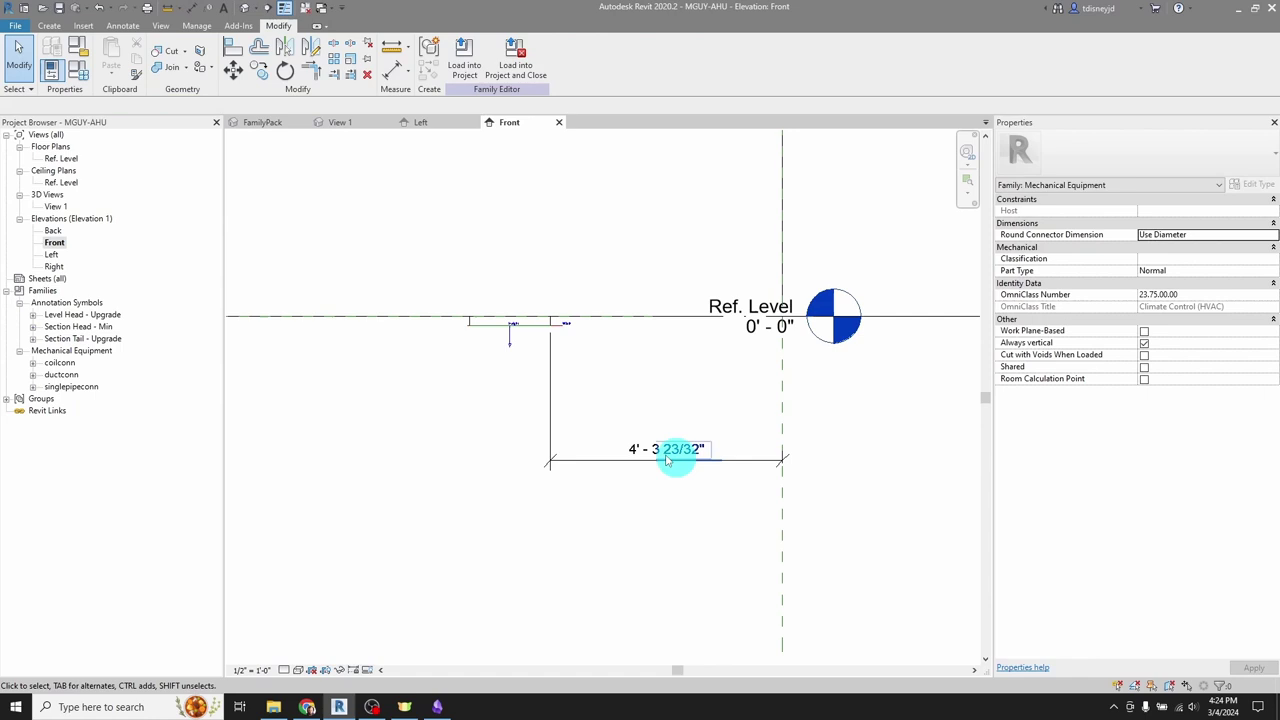
scroll(540, 325, up, 4)
click(537, 327)
scroll(543, 323, down, 4)
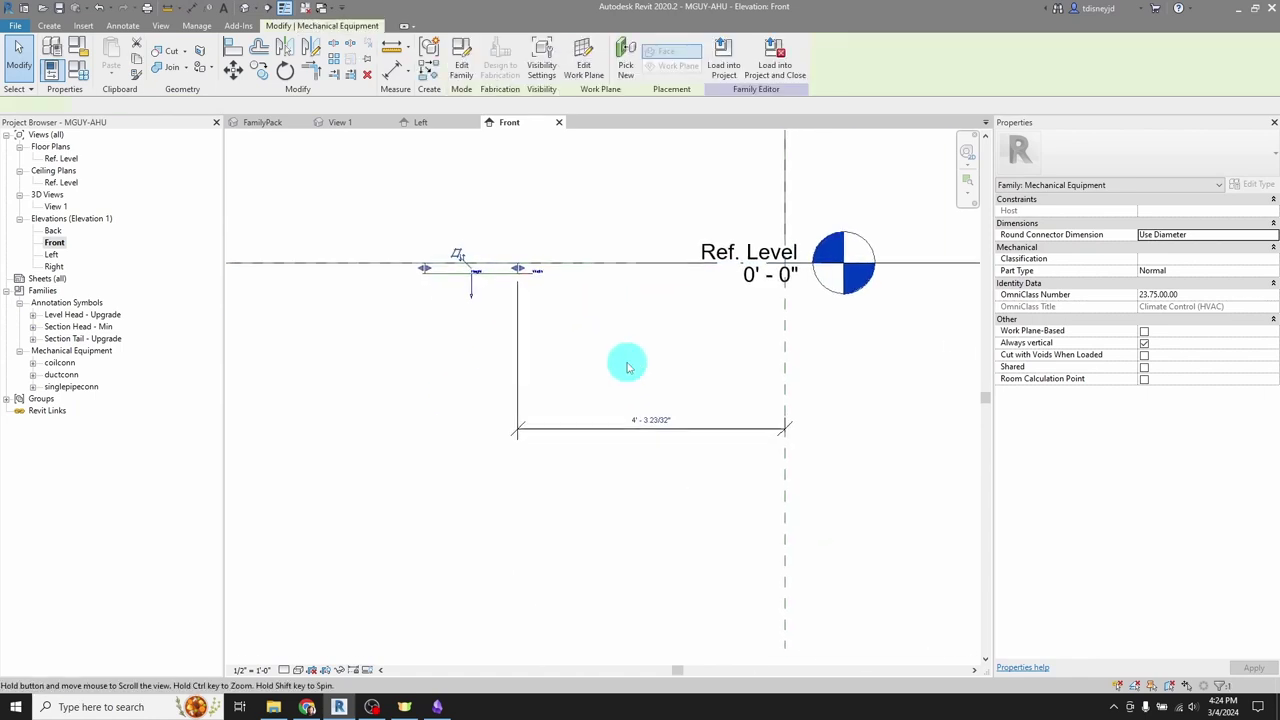
click(652, 420)
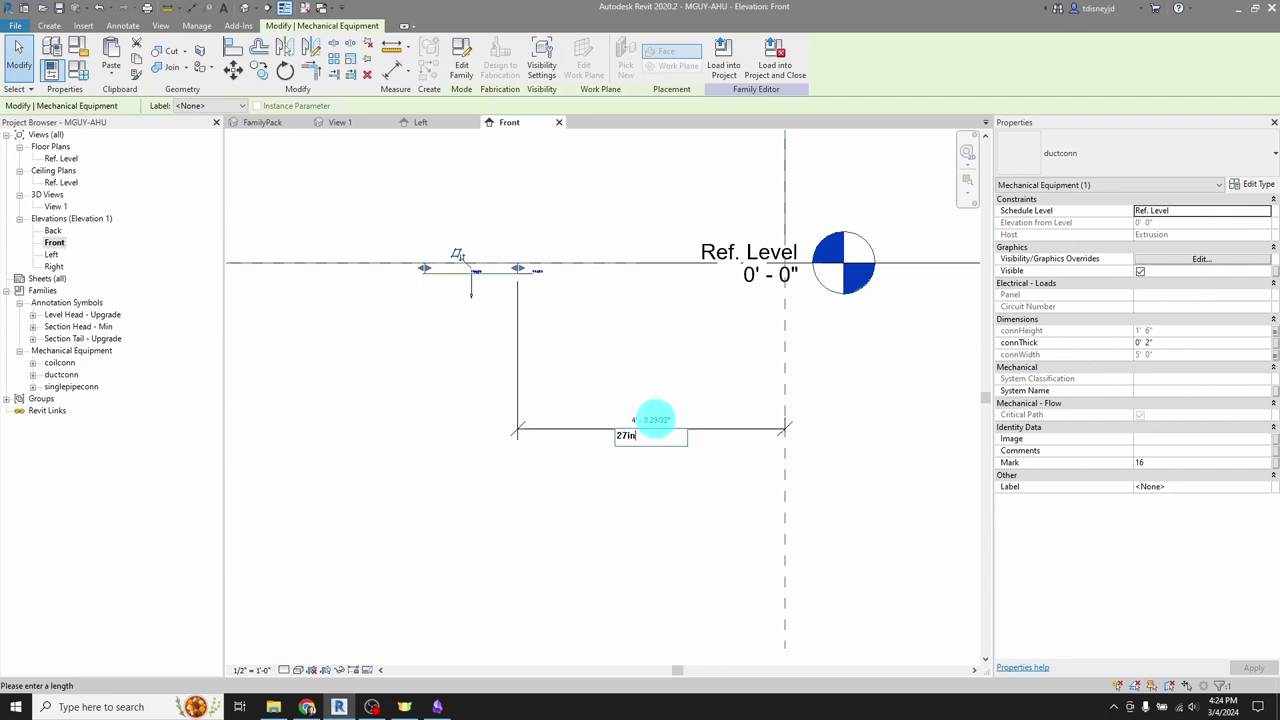
key(Return)
key(Escape)
scroll(557, 243, down, 4)
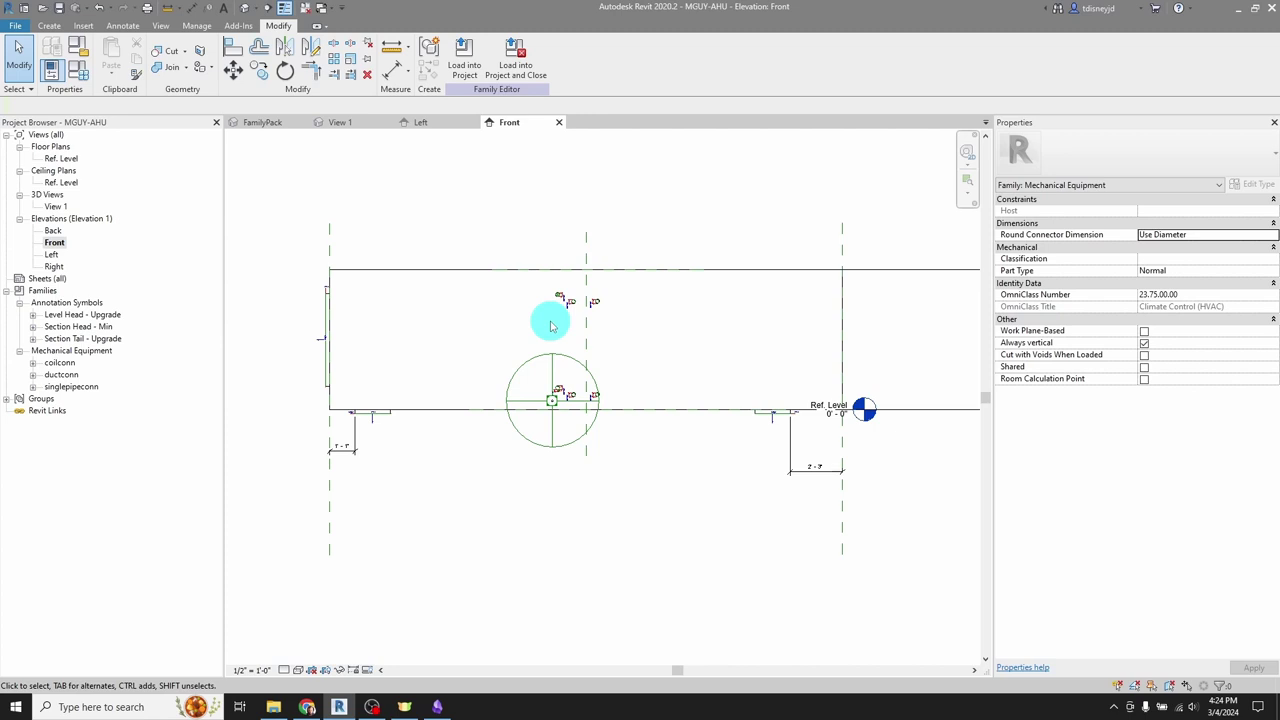
Save the family under the new name MGUY-RTU-UNITALPHA.rfa in the AHU folder
click(15, 28)
mouse_move(48, 181)
click(197, 176)
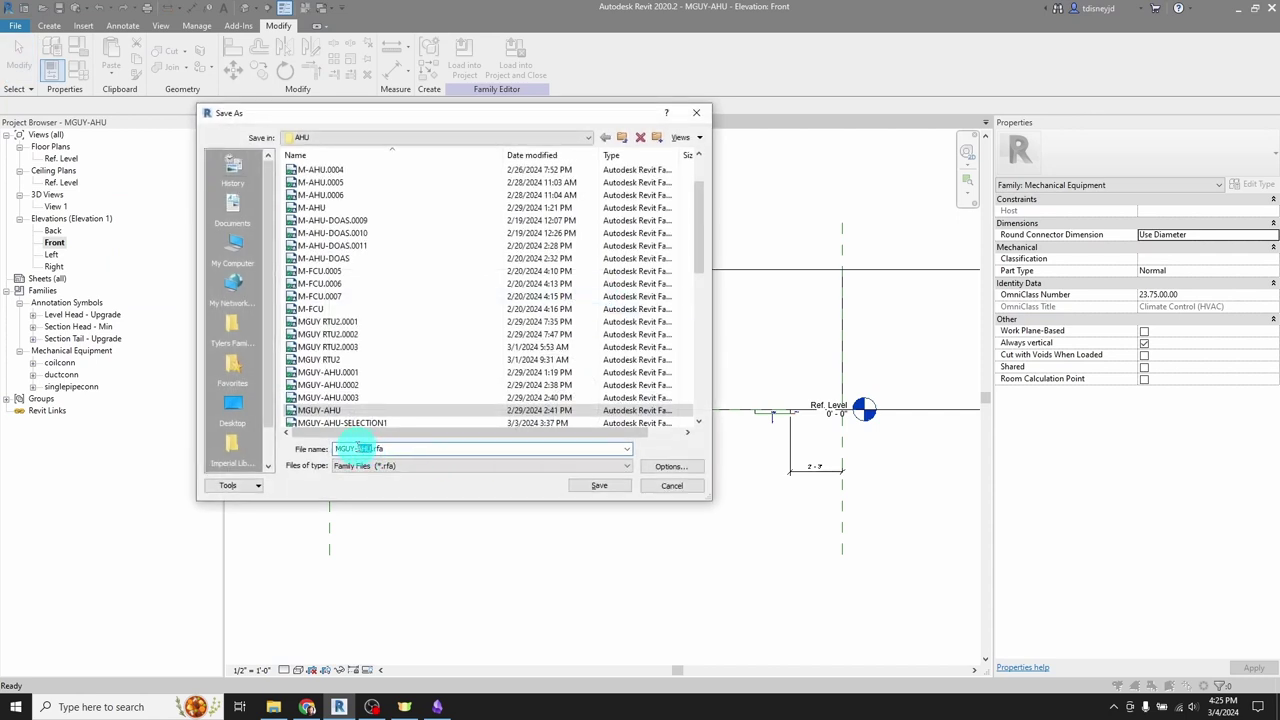
double_click(362, 448)
text(RTU-UNITALPHA)
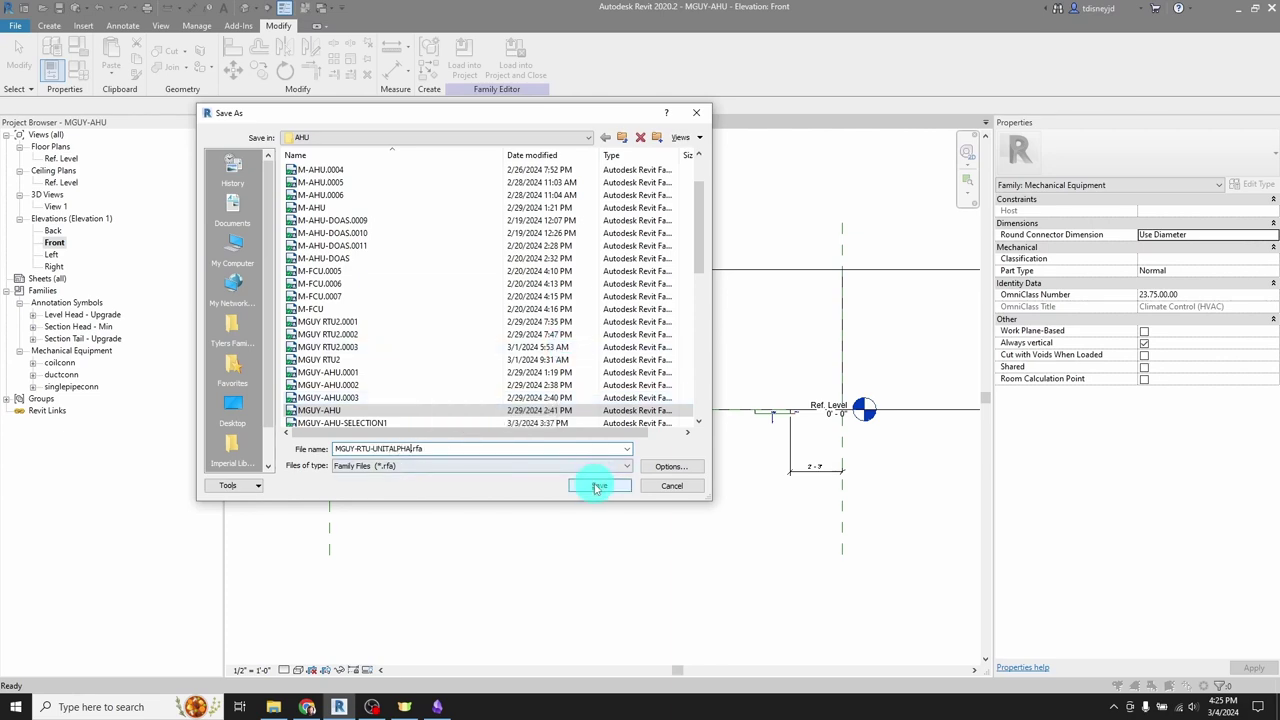
click(599, 485)
Load the family into the MGUY-AIRSIDE_MECH_PACK_20 project and place one unit beside the existing air handler in the FamilyPack view
click(468, 50)
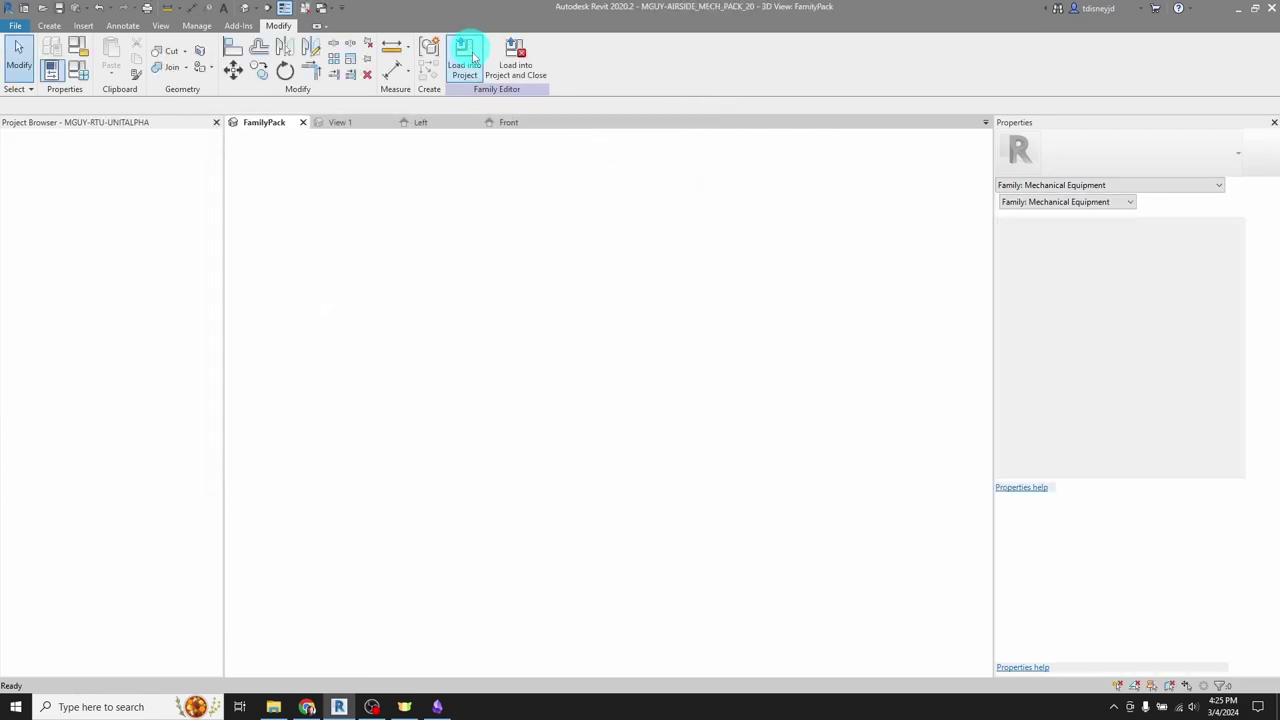
click(707, 566)
scroll(718, 475, down, 3)
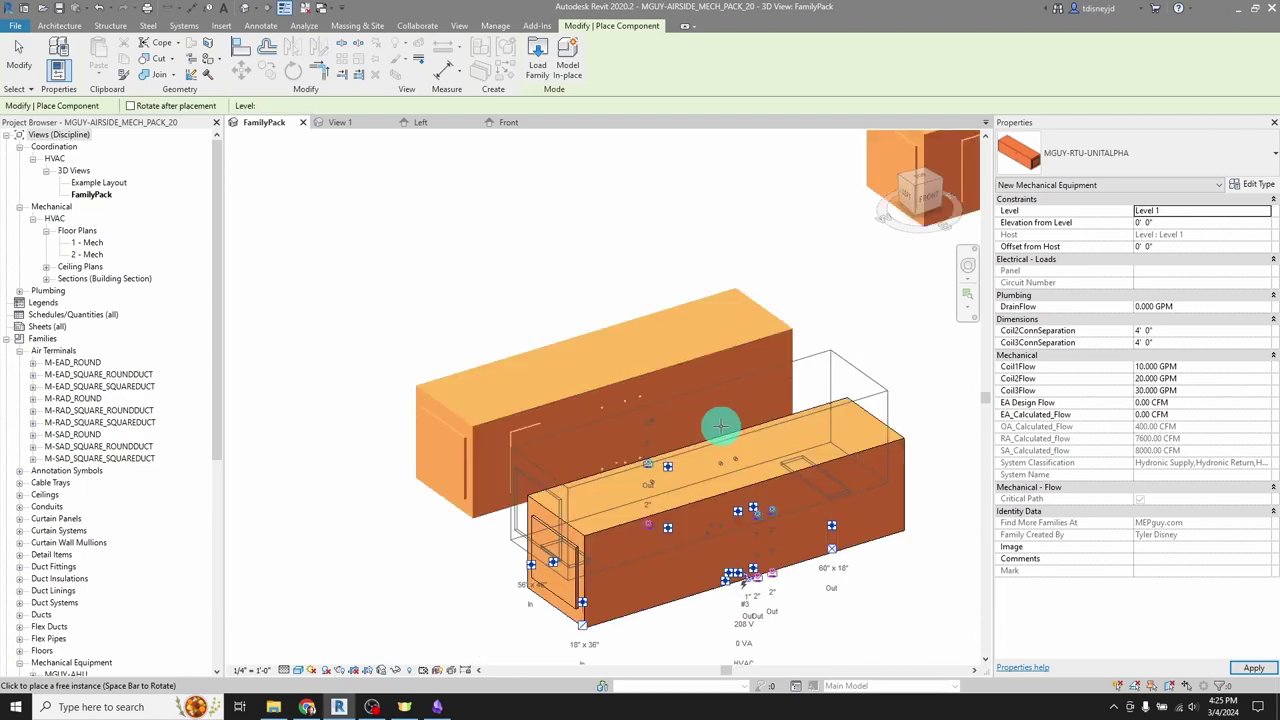
key(Escape)
scroll(550, 385, down, 3)
shift+middle_drag(609, 436, 680, 500)
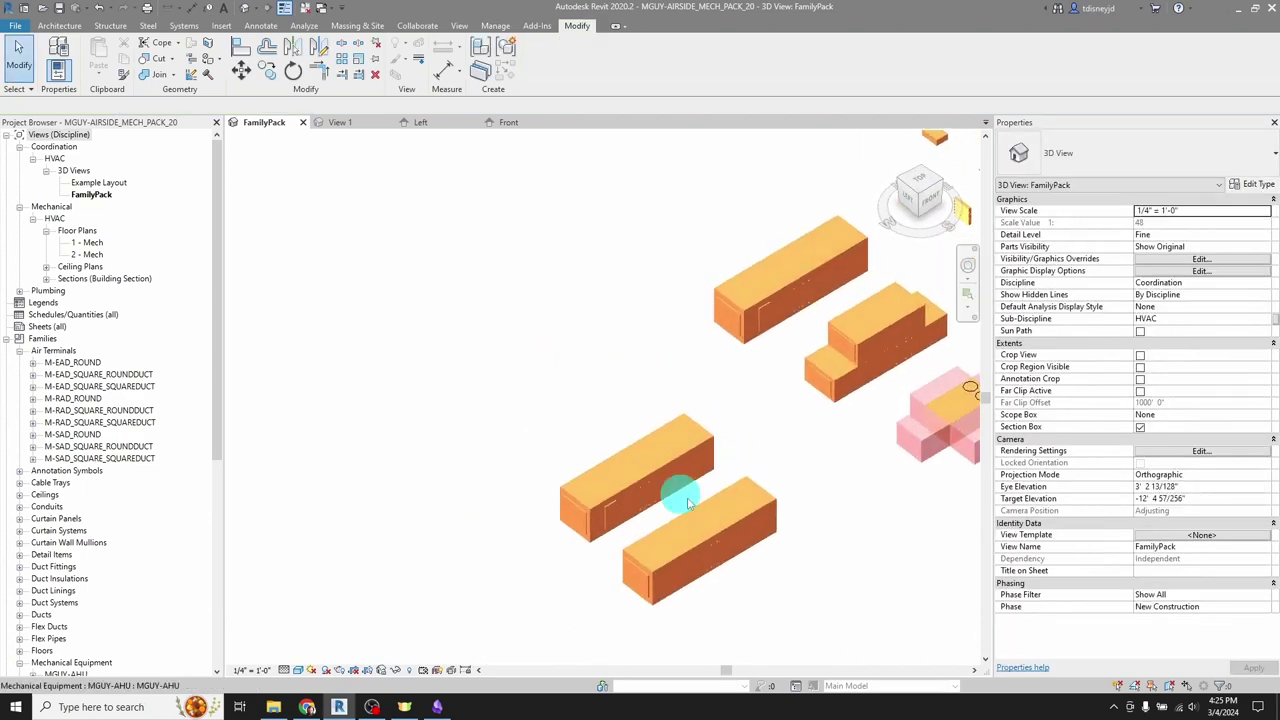
Reopen the placed unit's family and, from its 3D view, open the nested ductconn family of the return duct connector for editing
double_click(734, 523)
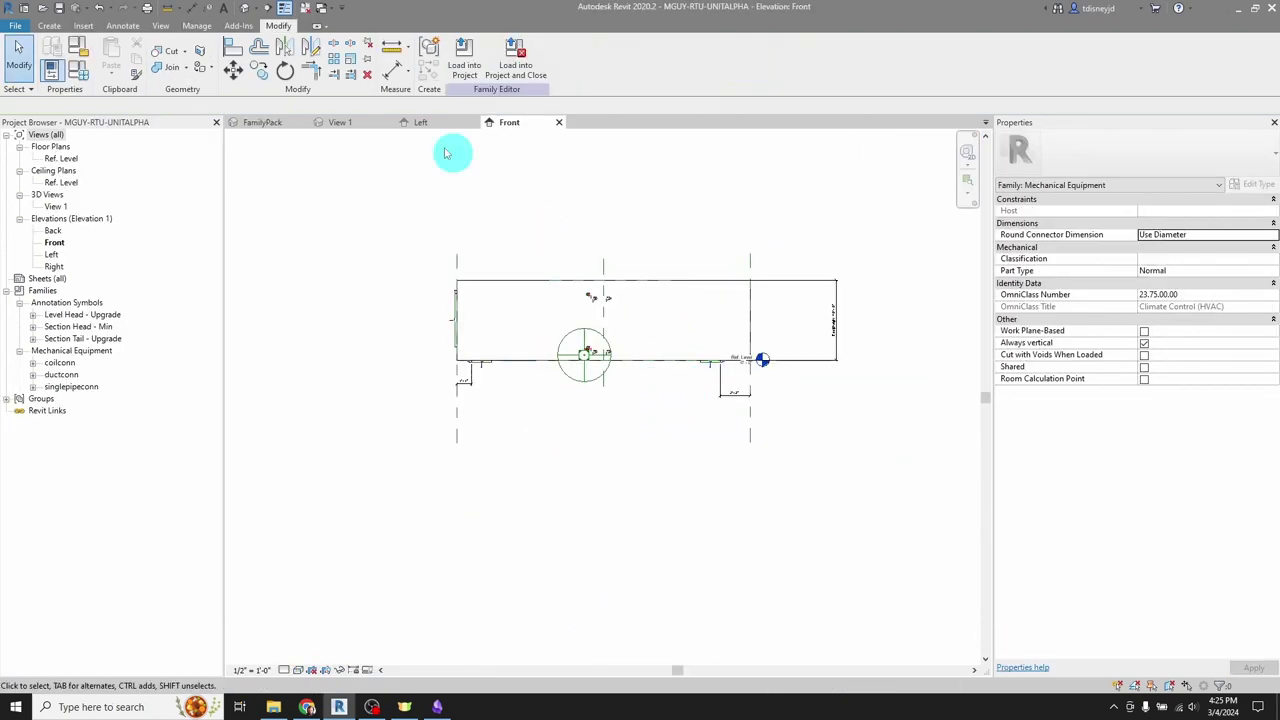
click(338, 122)
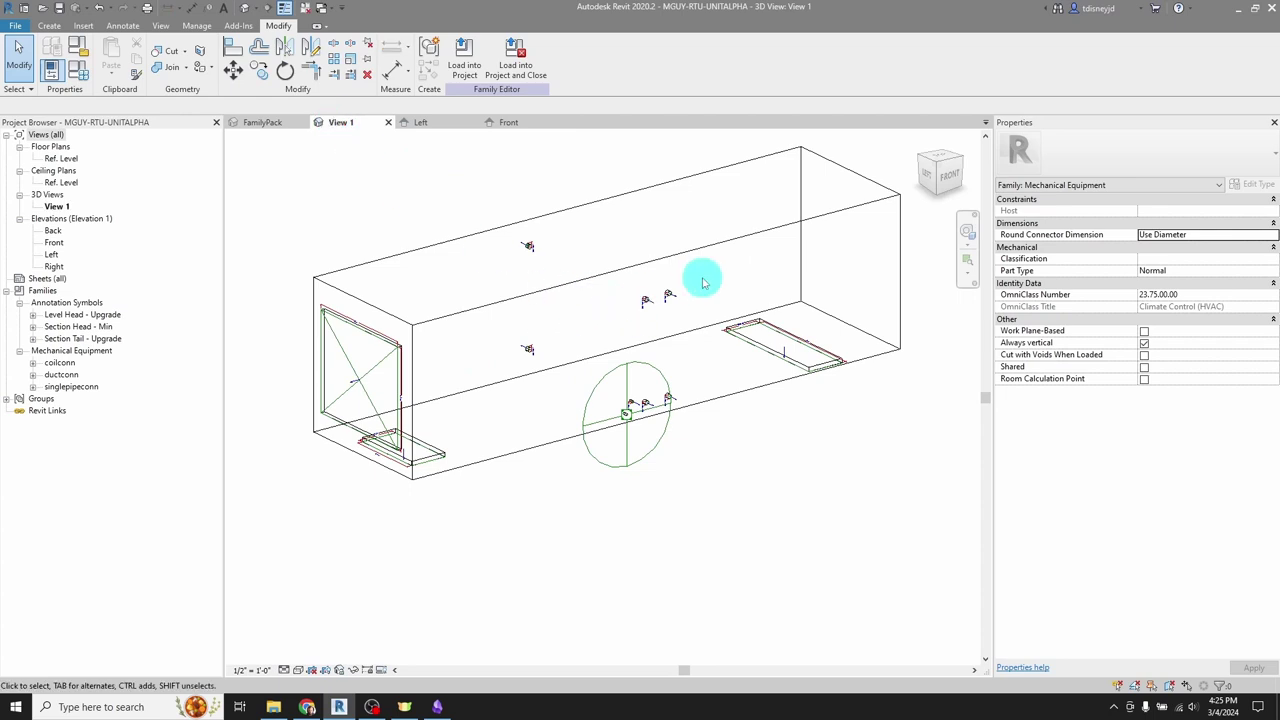
middle_drag(722, 319, 671, 301)
scroll(348, 462, up, 5)
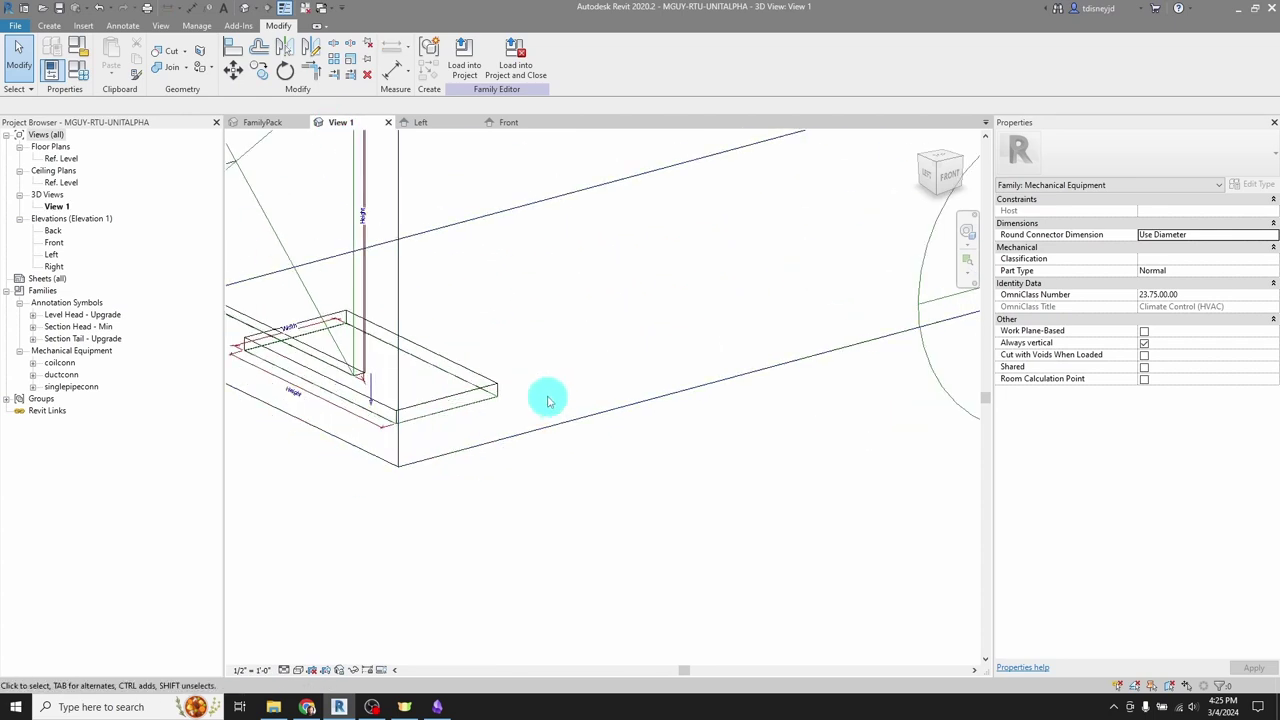
click(500, 386)
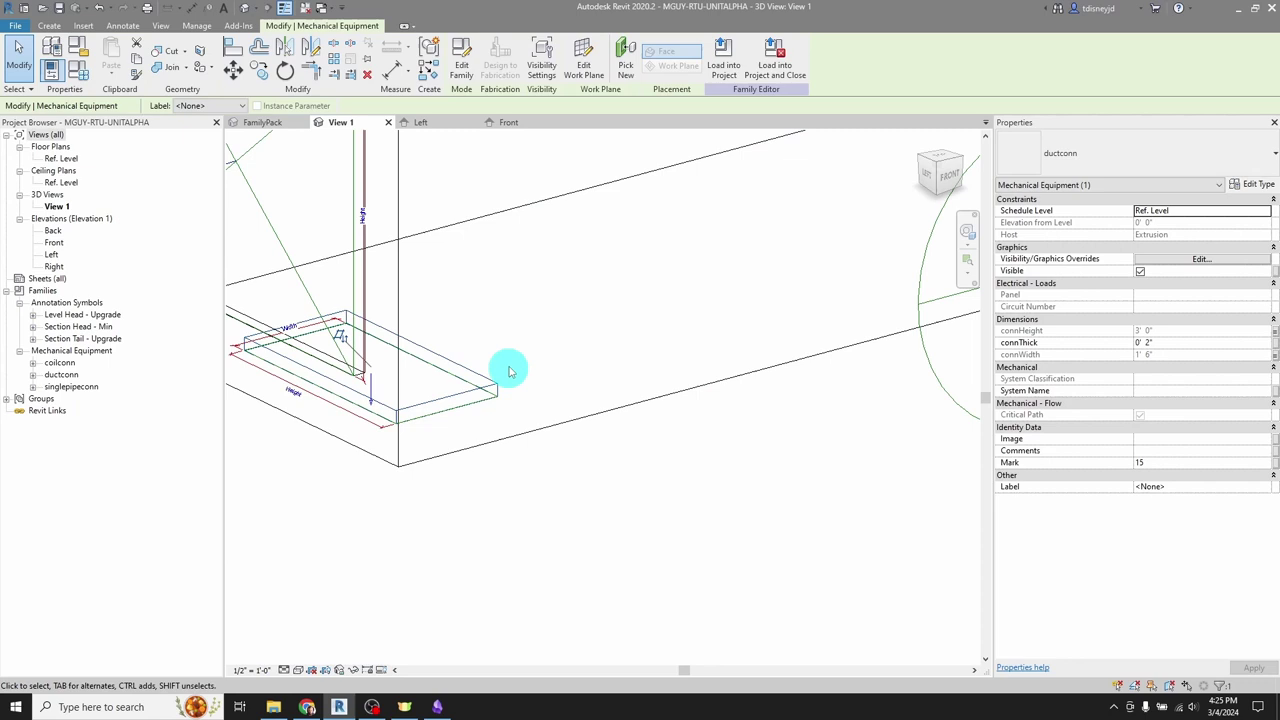
shift+middle_drag(508, 372, 575, 390)
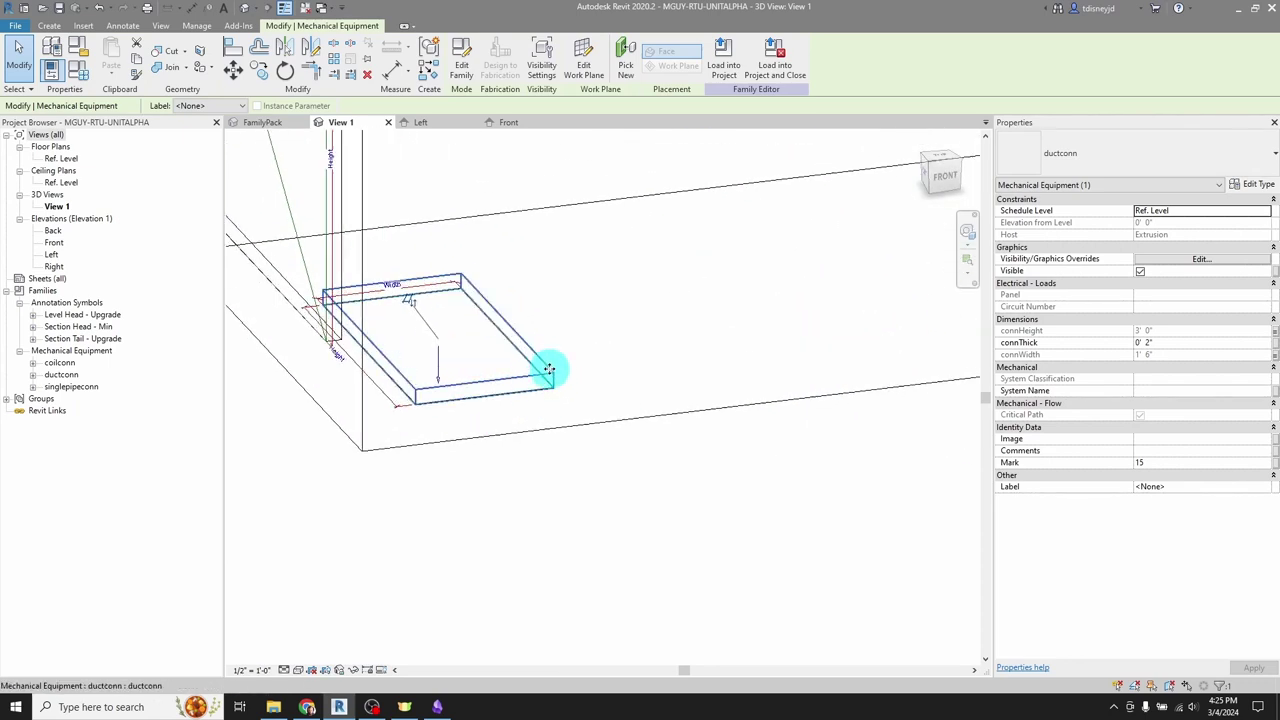
click(463, 60)
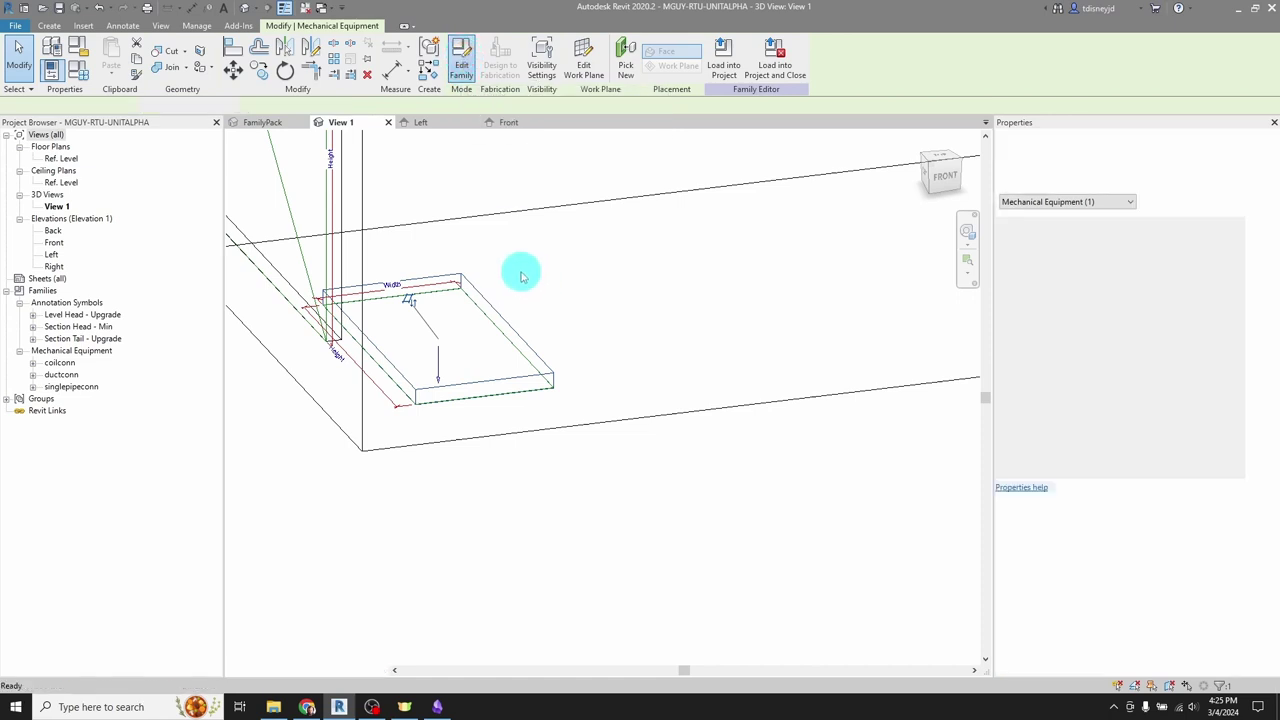
scroll(580, 356, down, 1)
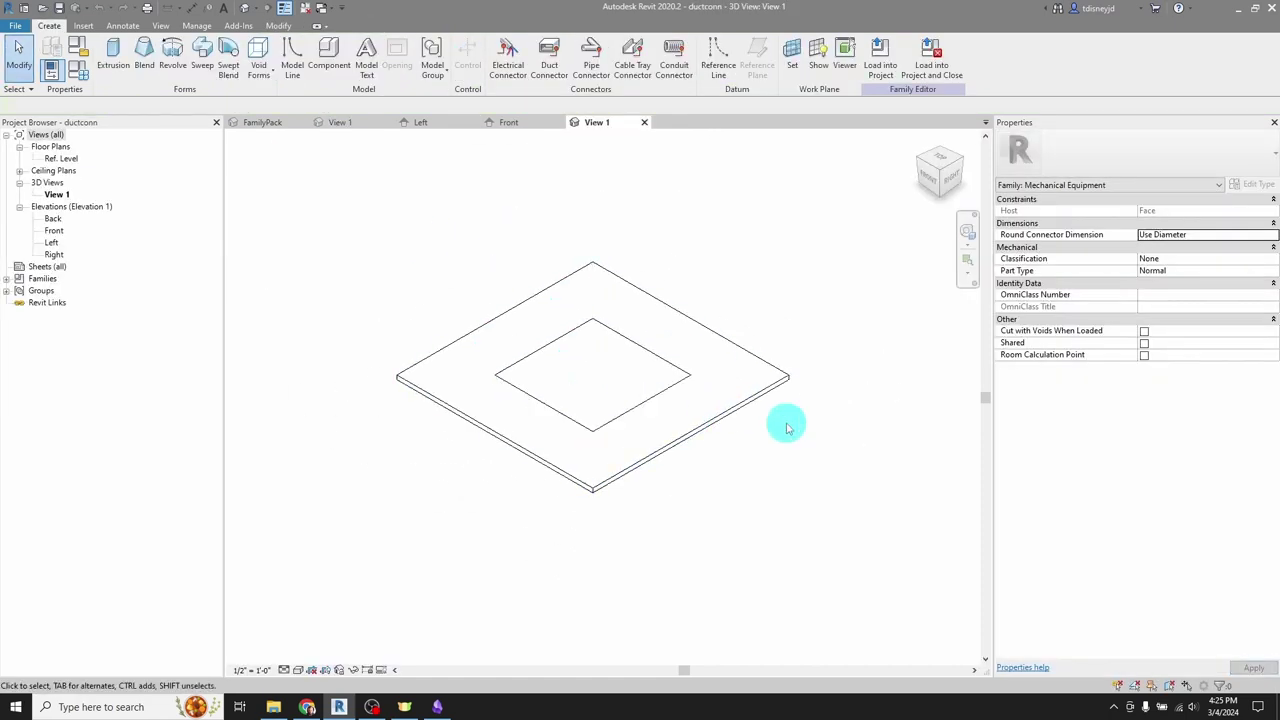
Examine the ductconn family in its Ref. Level plan and Front elevation, and load it back into MGUY-RTU-UNITALPHA
double_click(61, 158)
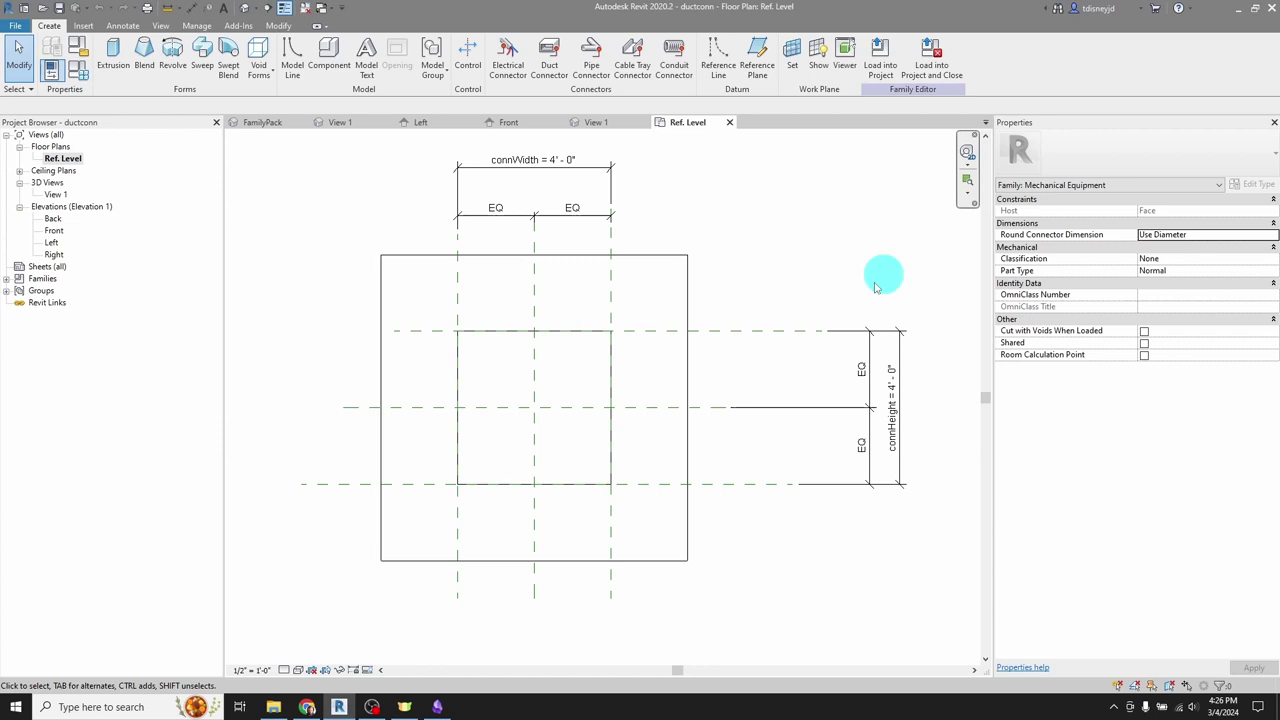
double_click(53, 230)
scroll(553, 530, up, 3)
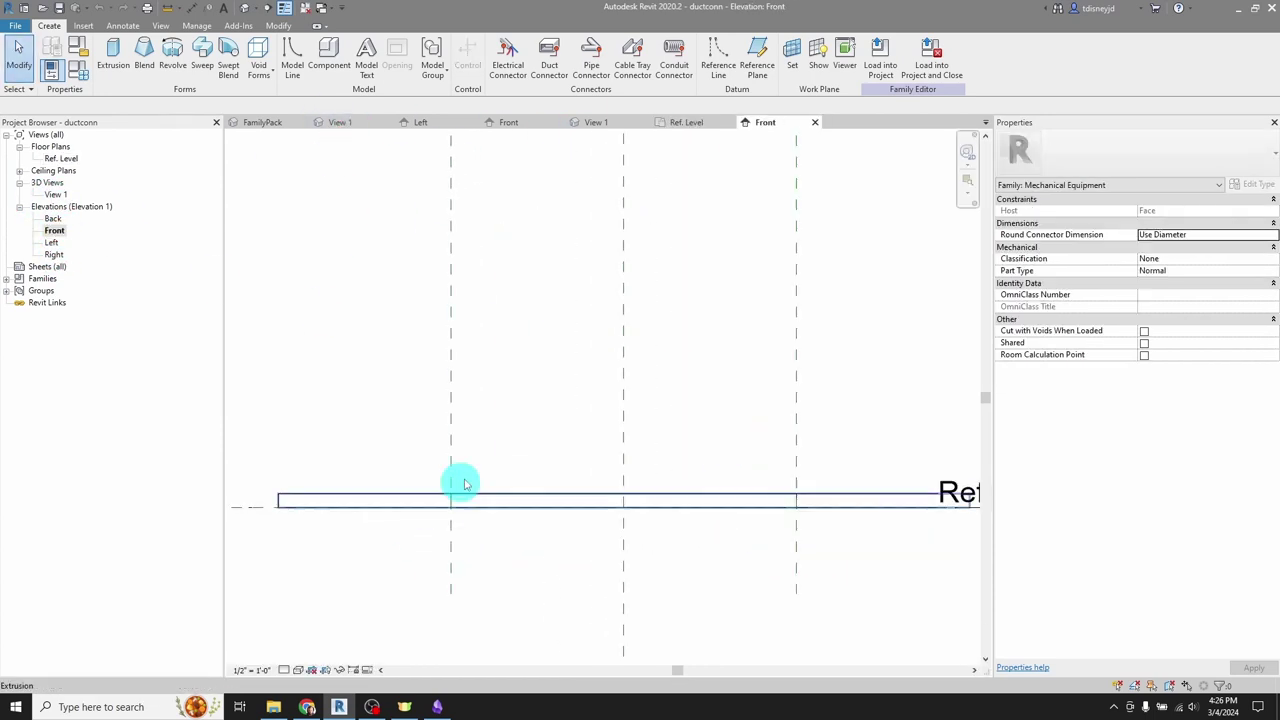
scroll(463, 484, down, 3)
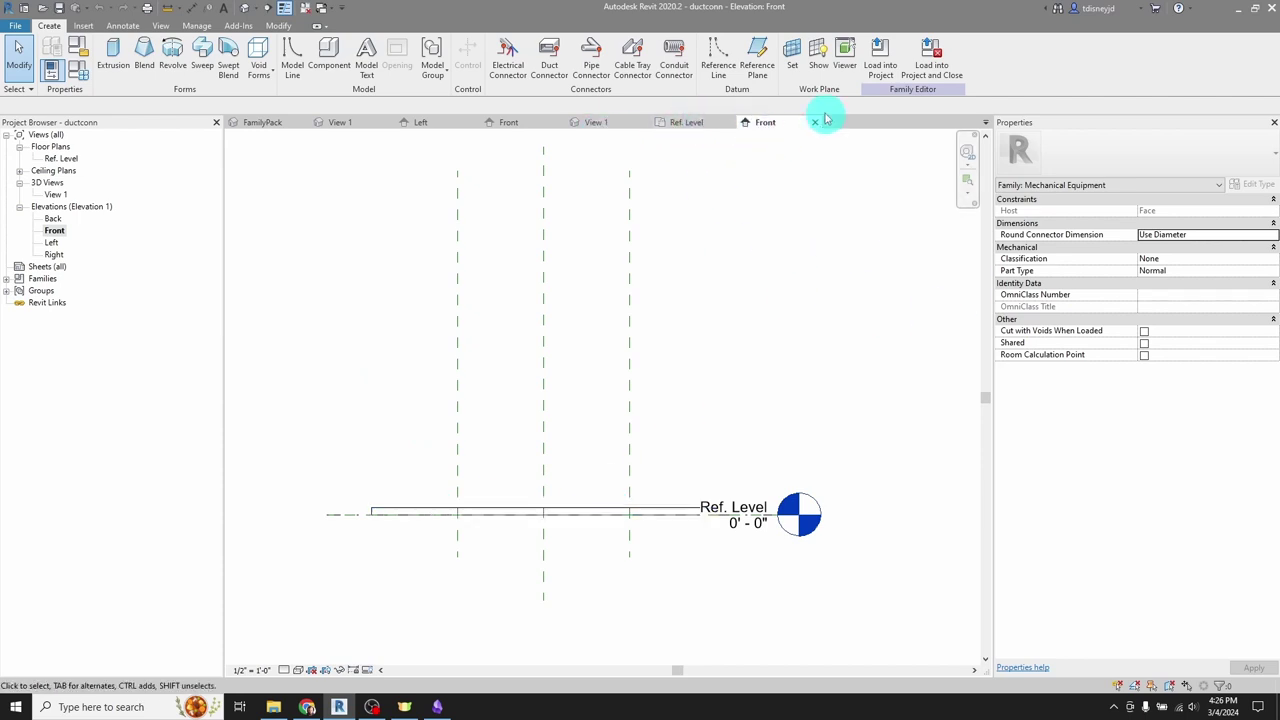
click(880, 62)
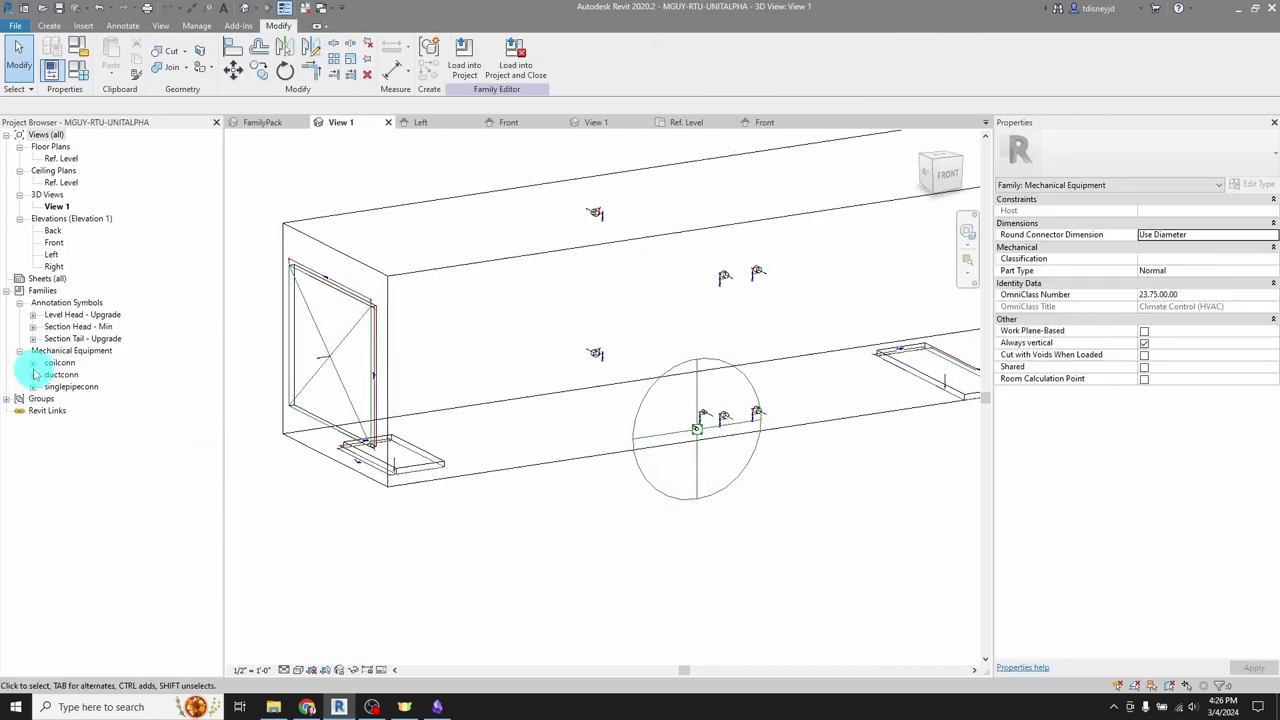
scroll(480, 349, down, 3)
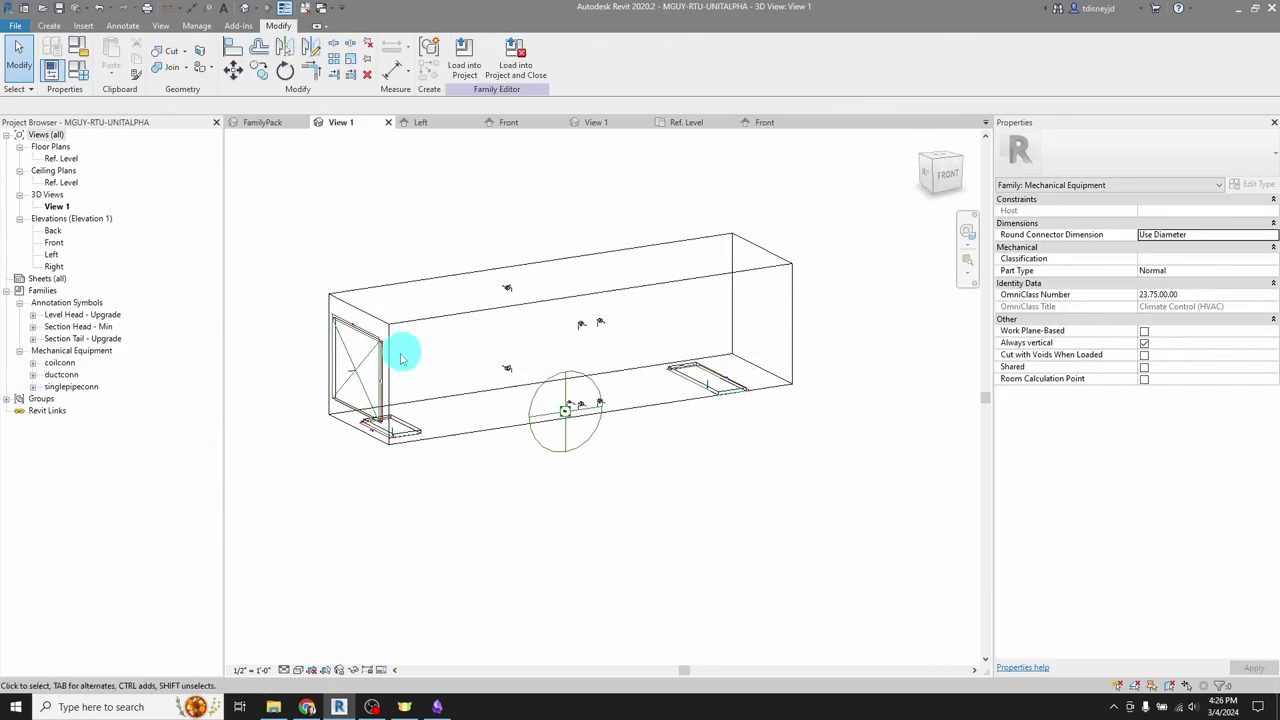
Place an instance of the nested ductconn component on the unit's long front face
scroll(458, 380, up, 4)
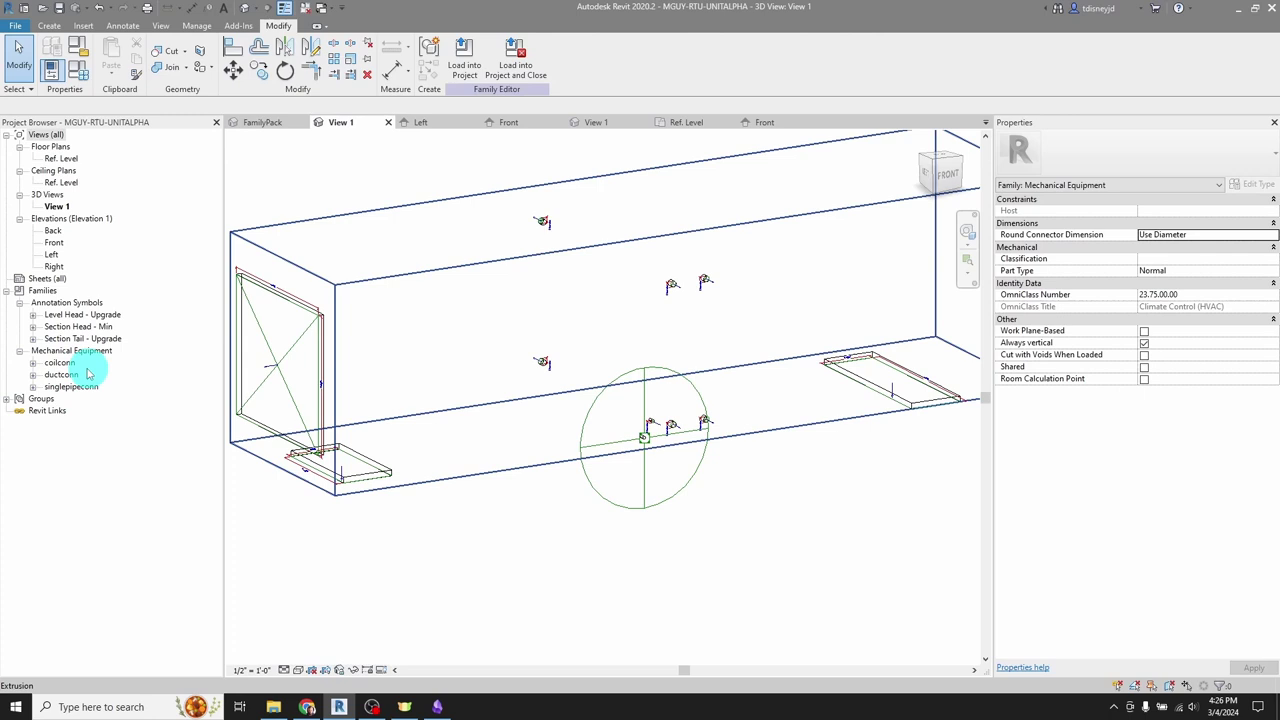
click(33, 374)
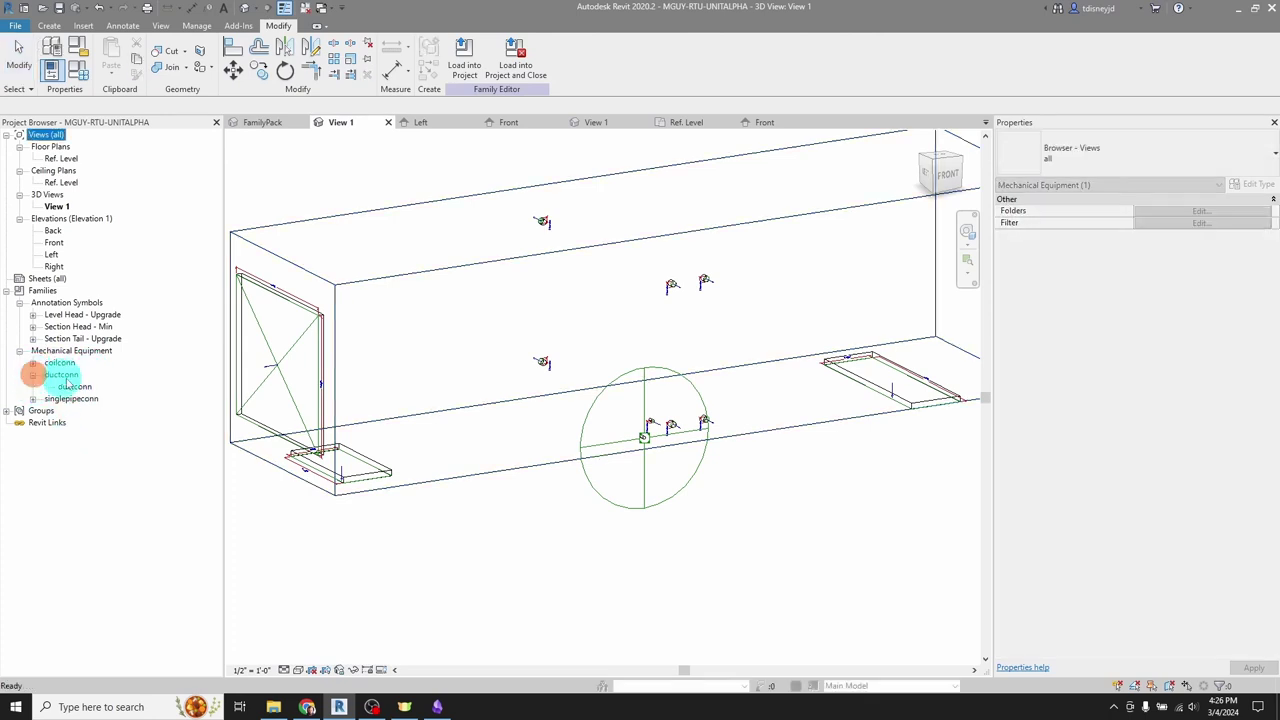
drag(73, 388, 116, 397)
drag(348, 385, 523, 357)
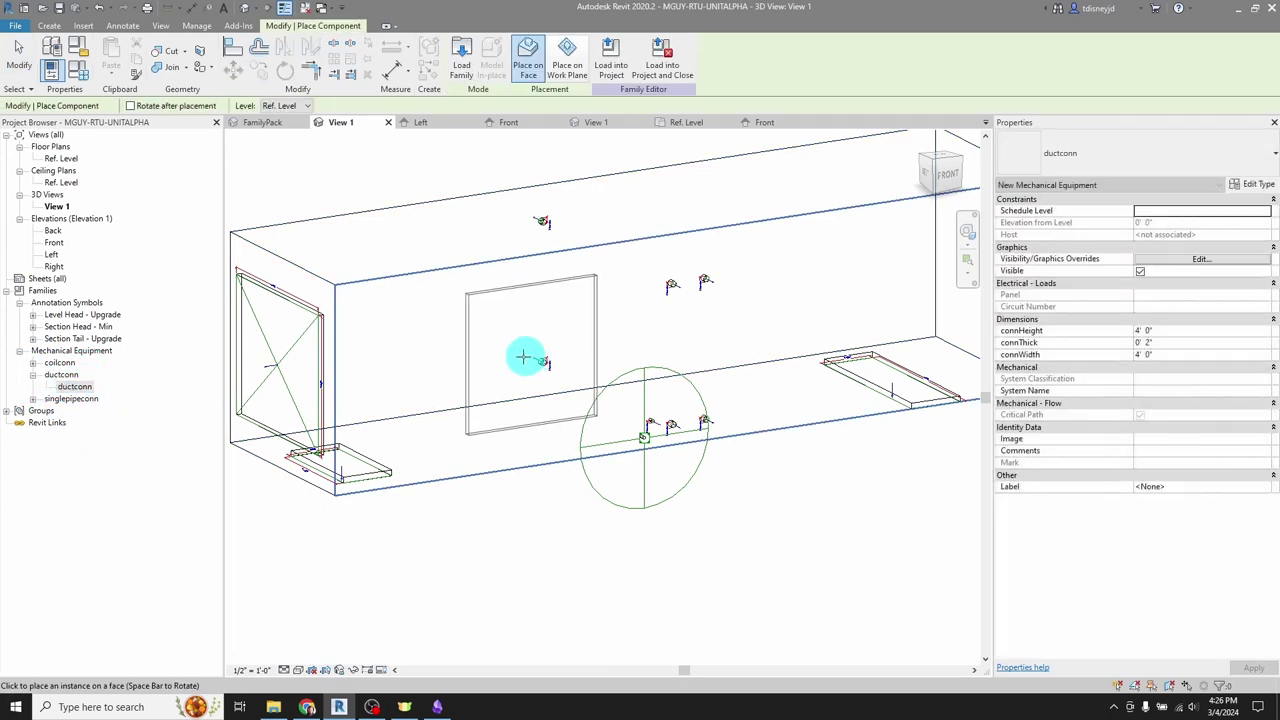
click(488, 357)
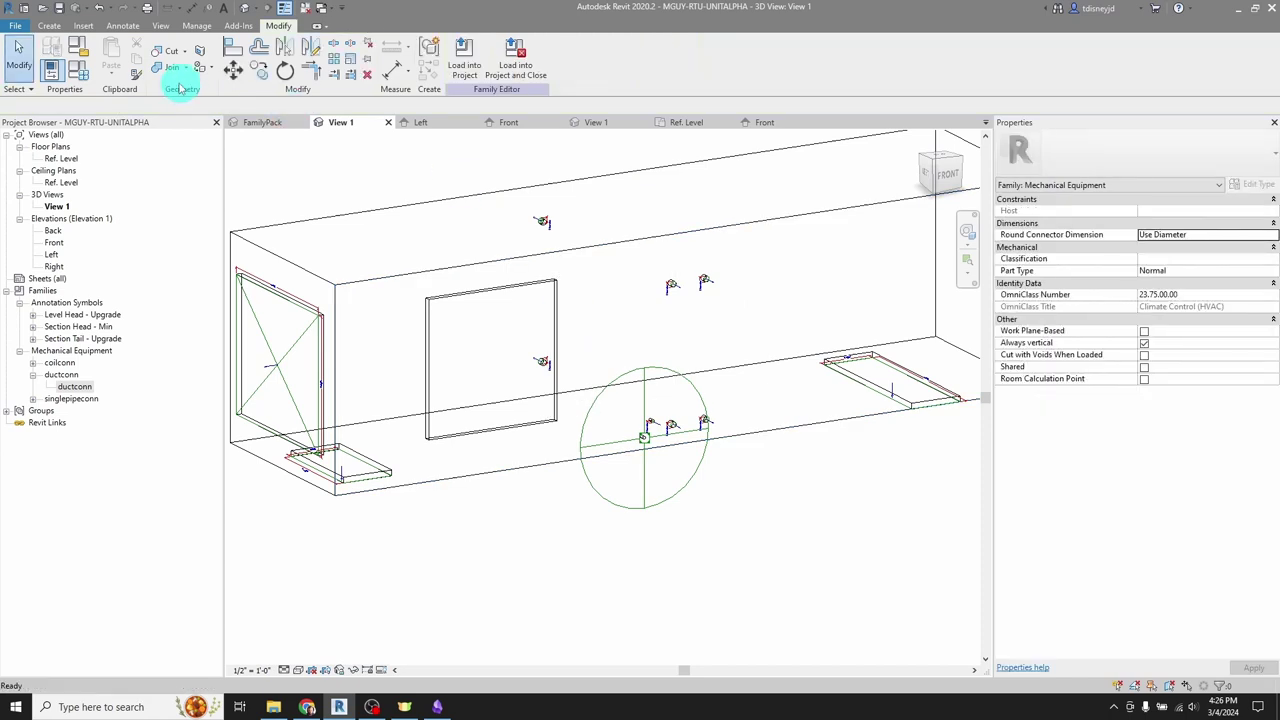
Add a Supply Air duct connector to the front face of the newly placed ductconn component
click(49, 26)
click(549, 60)
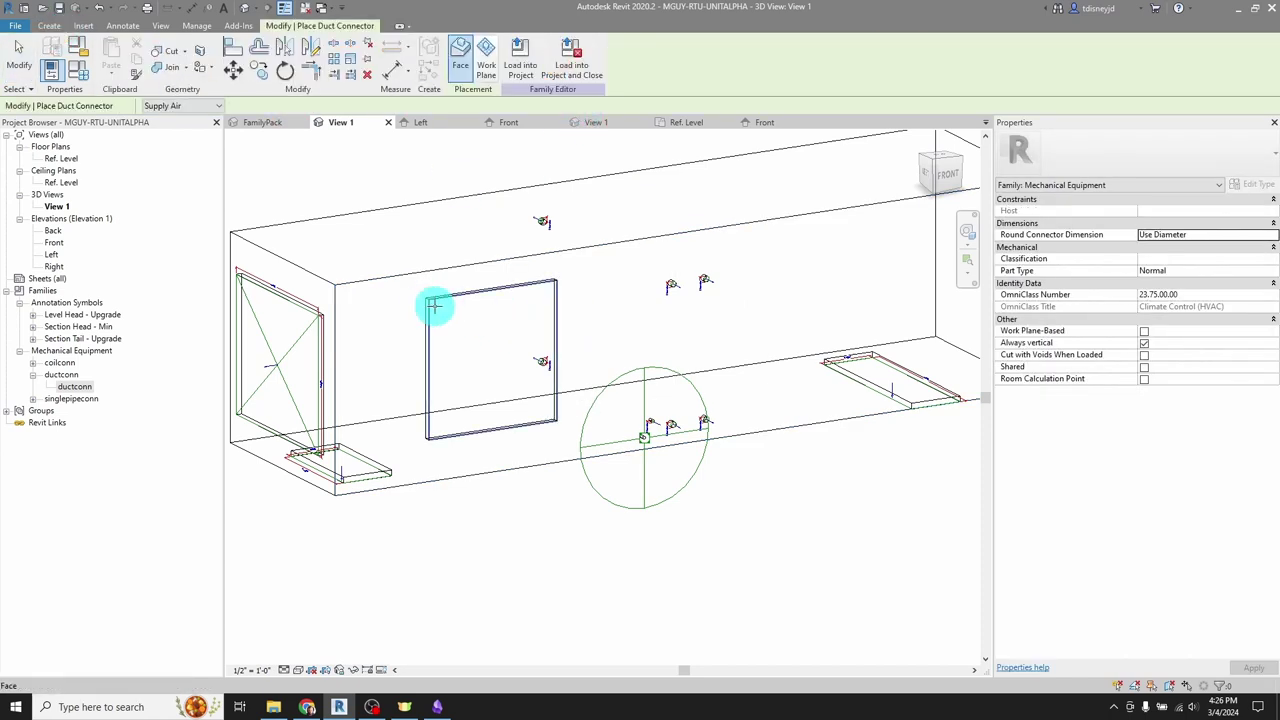
click(434, 305)
scroll(670, 281, down, 3)
key(Escape)
scroll(590, 319, up, 4)
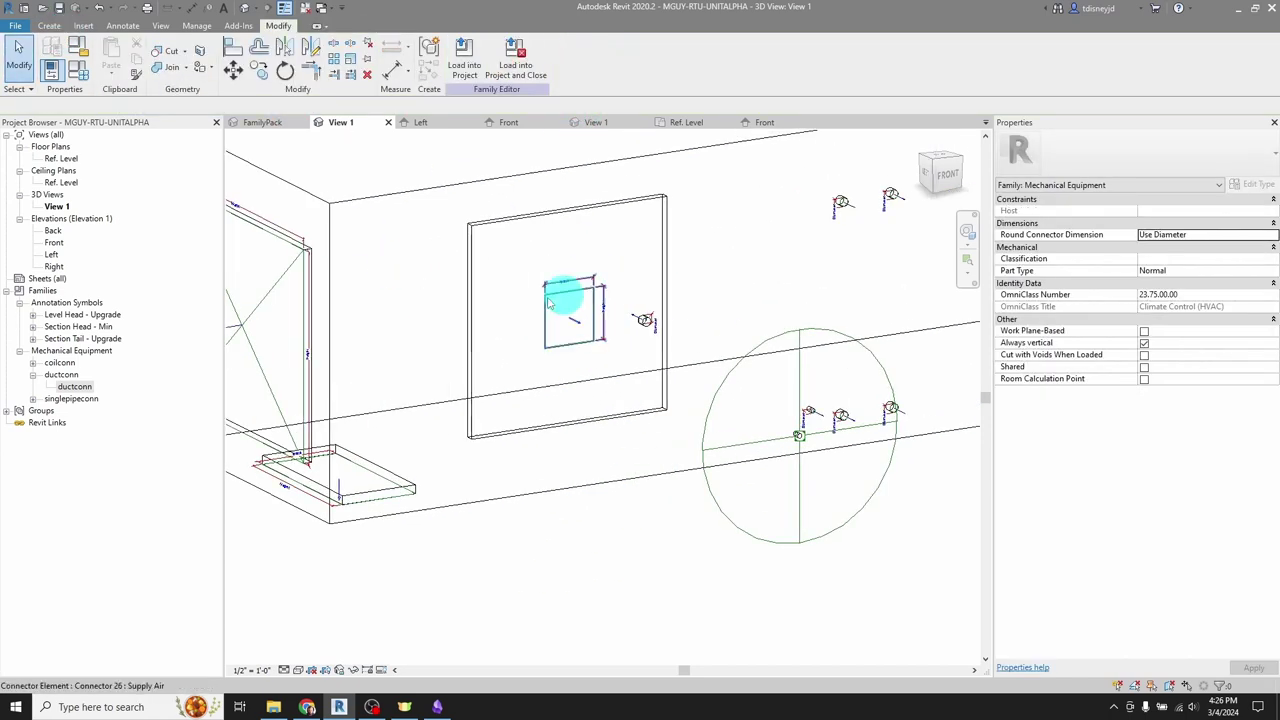
Delete the new supply air connector and its ductconn component from the unit's long front face
click(586, 296)
key(Delete)
scroll(443, 320, down, 4)
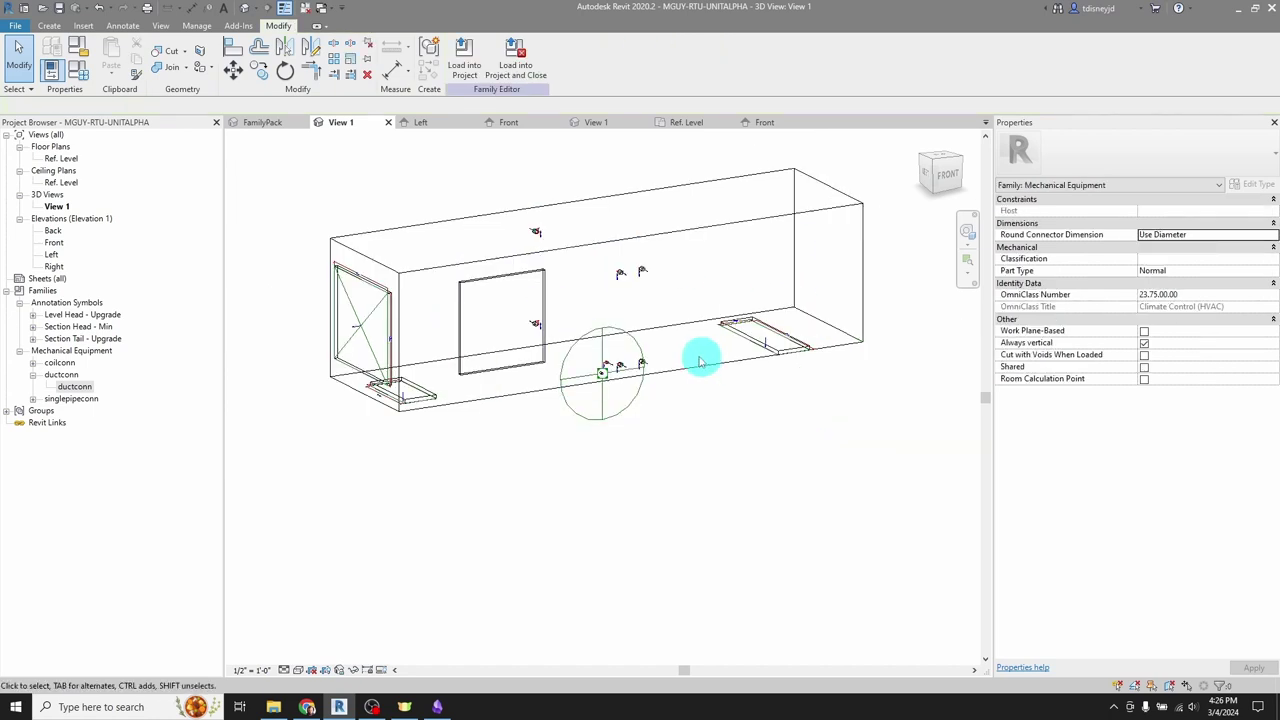
scroll(466, 298, up, 3)
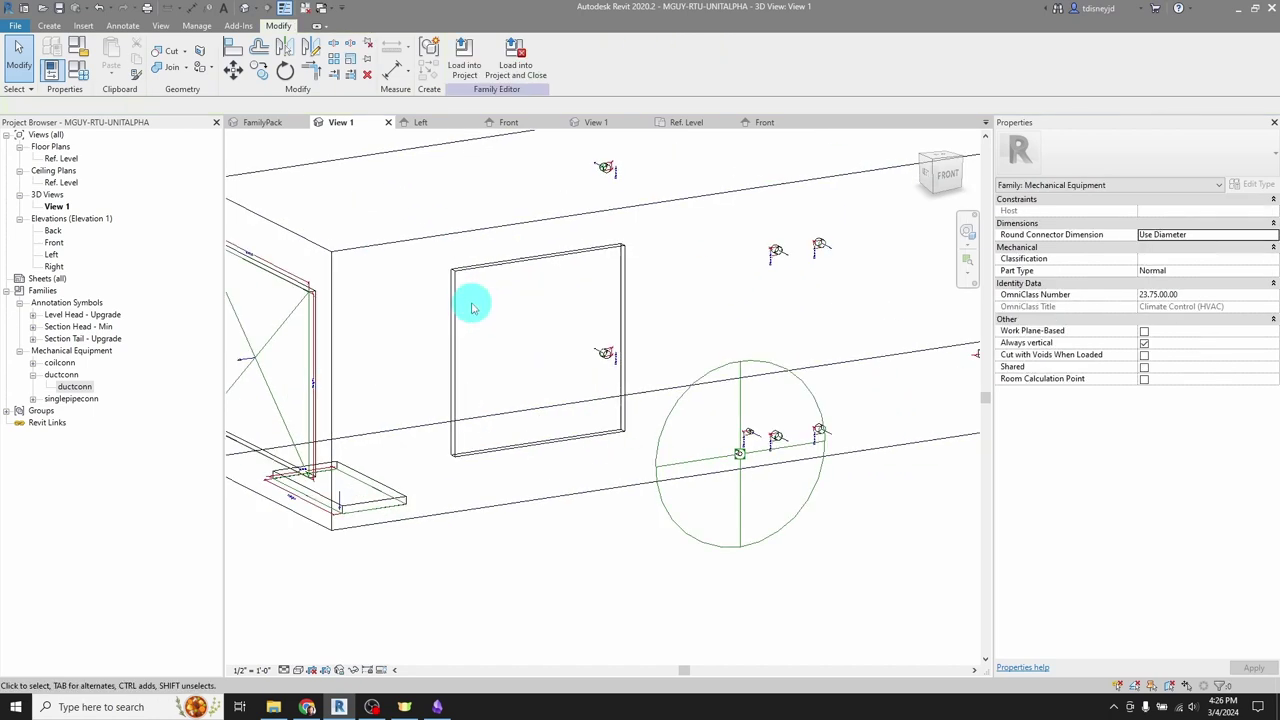
scroll(478, 316, down, 2)
shift+middle_drag(554, 323, 571, 297)
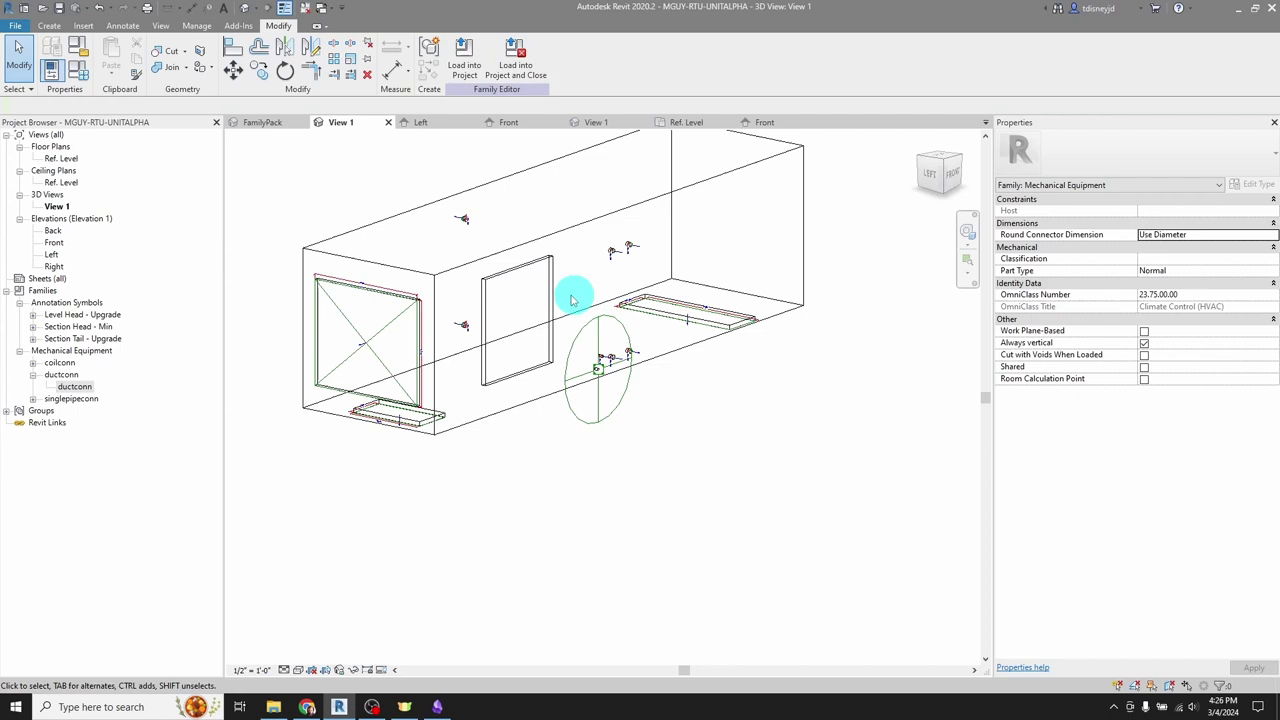
click(494, 275)
key(Delete)
shift+middle_drag(633, 270, 605, 315)
scroll(605, 315, down, 2)
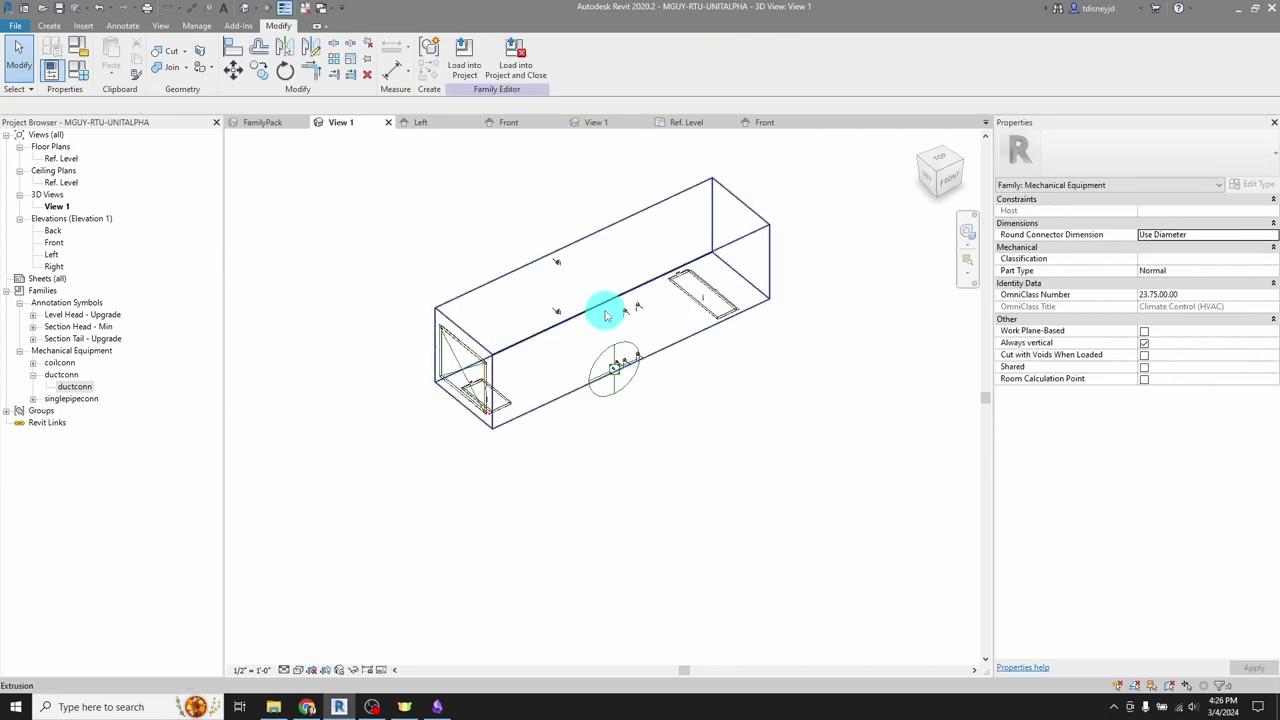
Return to the project's FamilyPack view and examine the air handlers and the MGUY-DX-RTU unit
shift+middle_drag(606, 309, 380, 305)
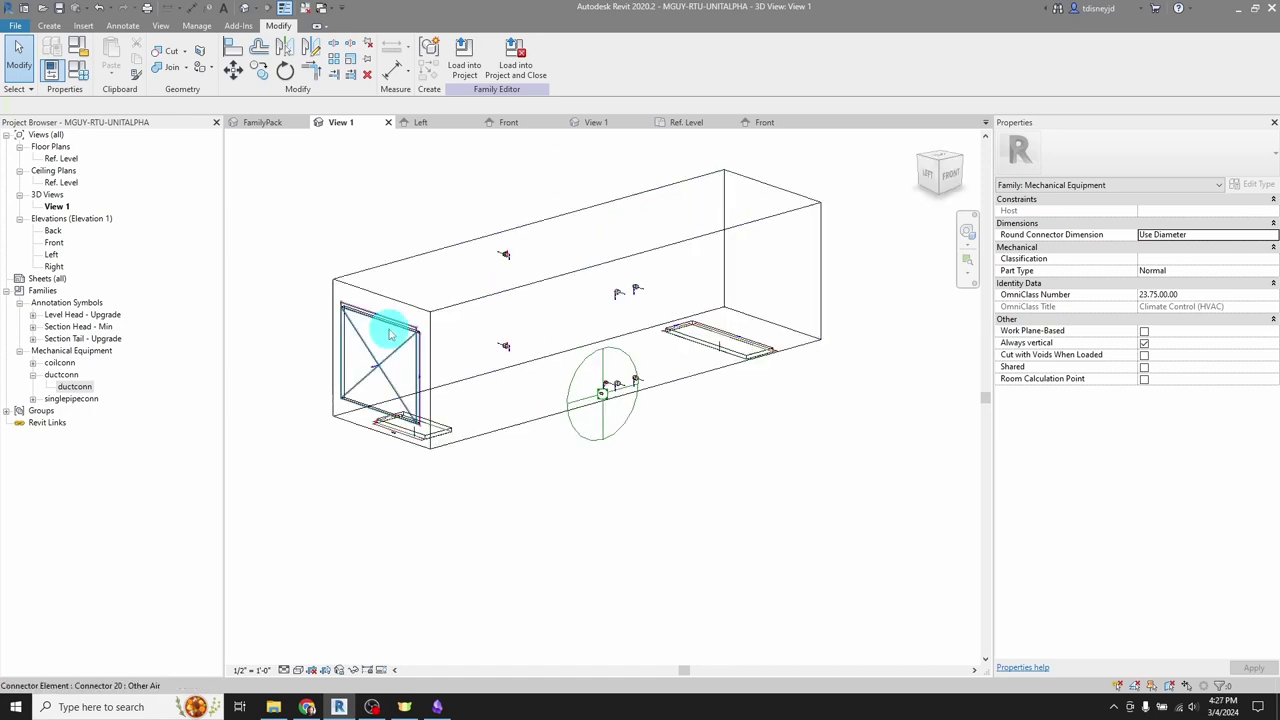
shift+middle_drag(687, 258, 594, 229)
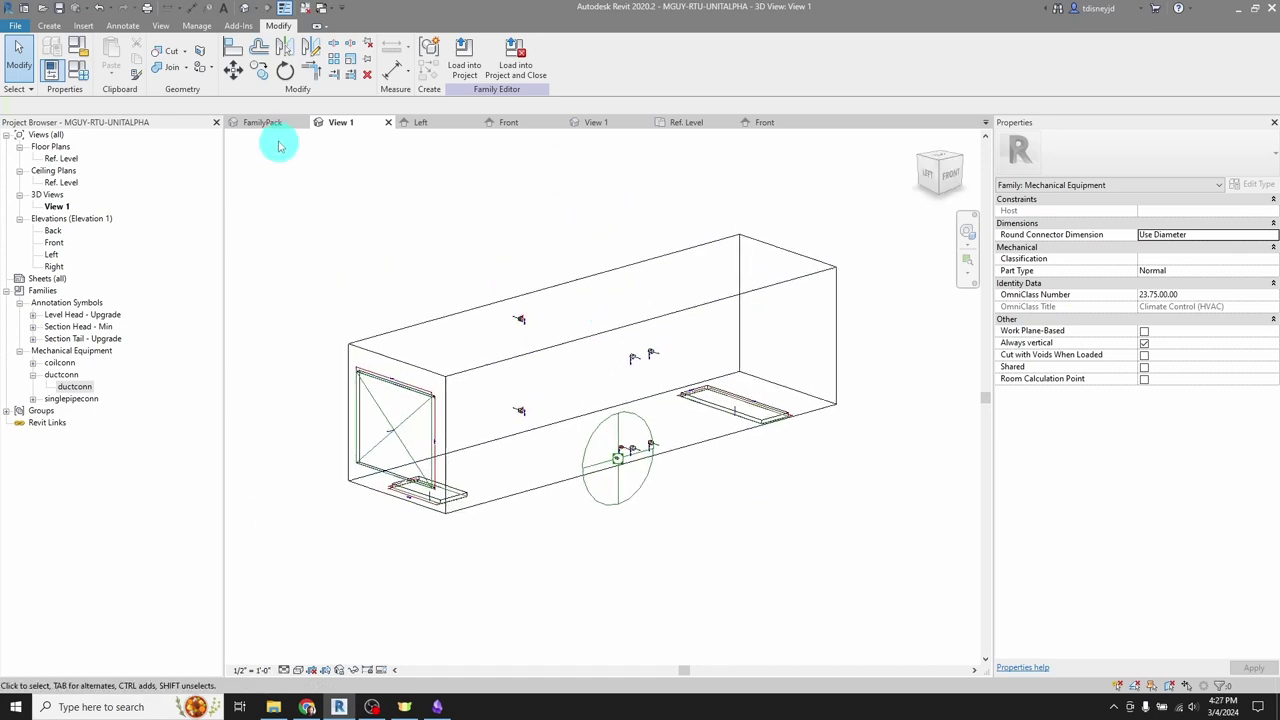
click(262, 122)
shift+middle_drag(590, 300, 622, 309)
scroll(463, 420, up, 3)
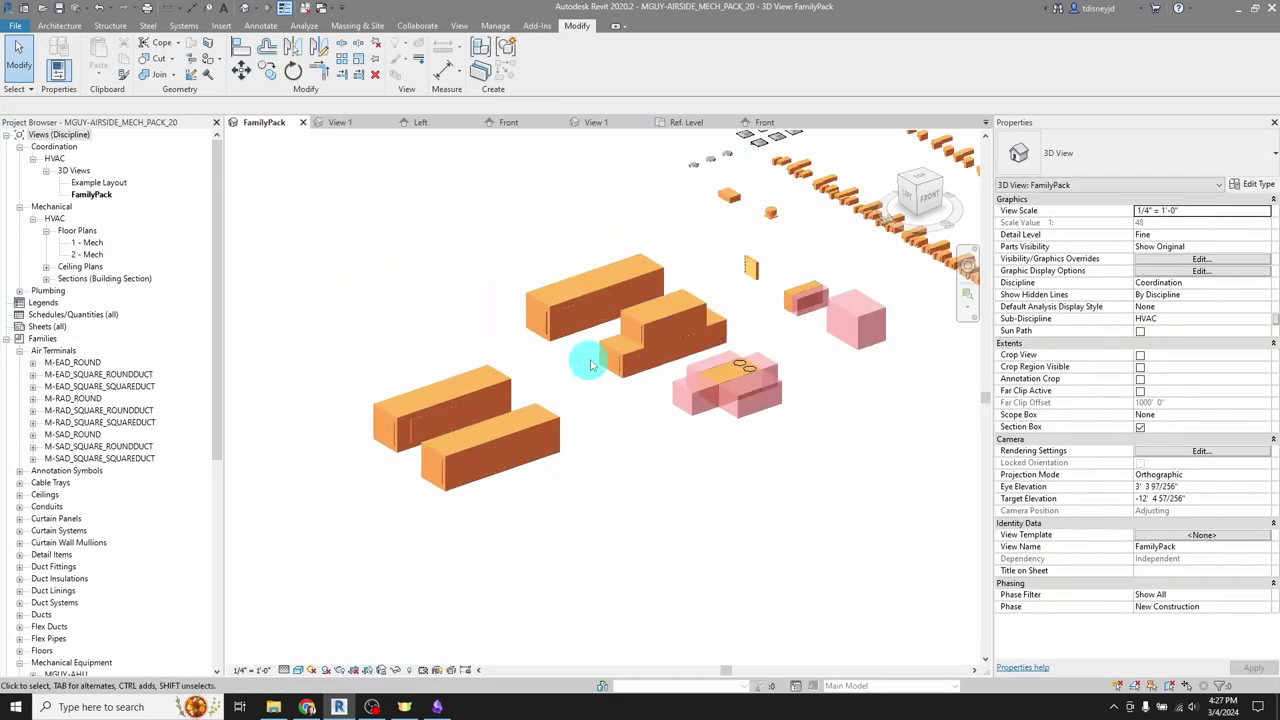
middle_drag(788, 276, 579, 374)
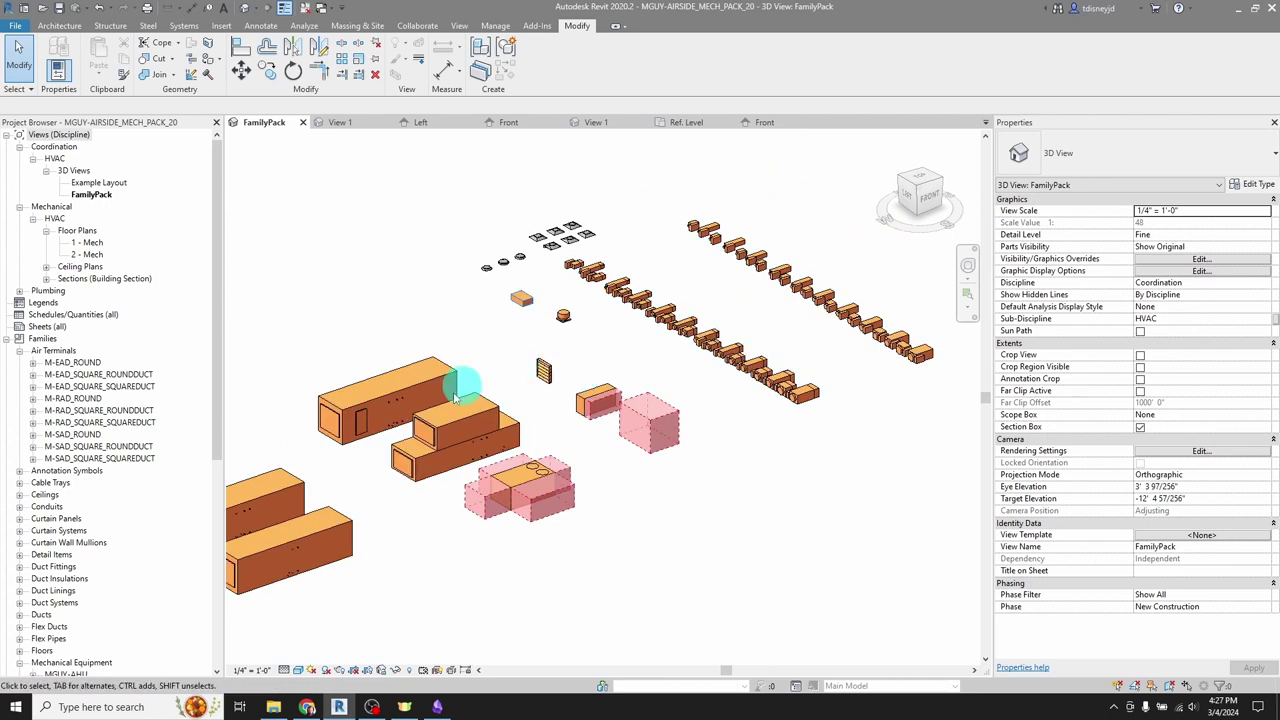
click(410, 402)
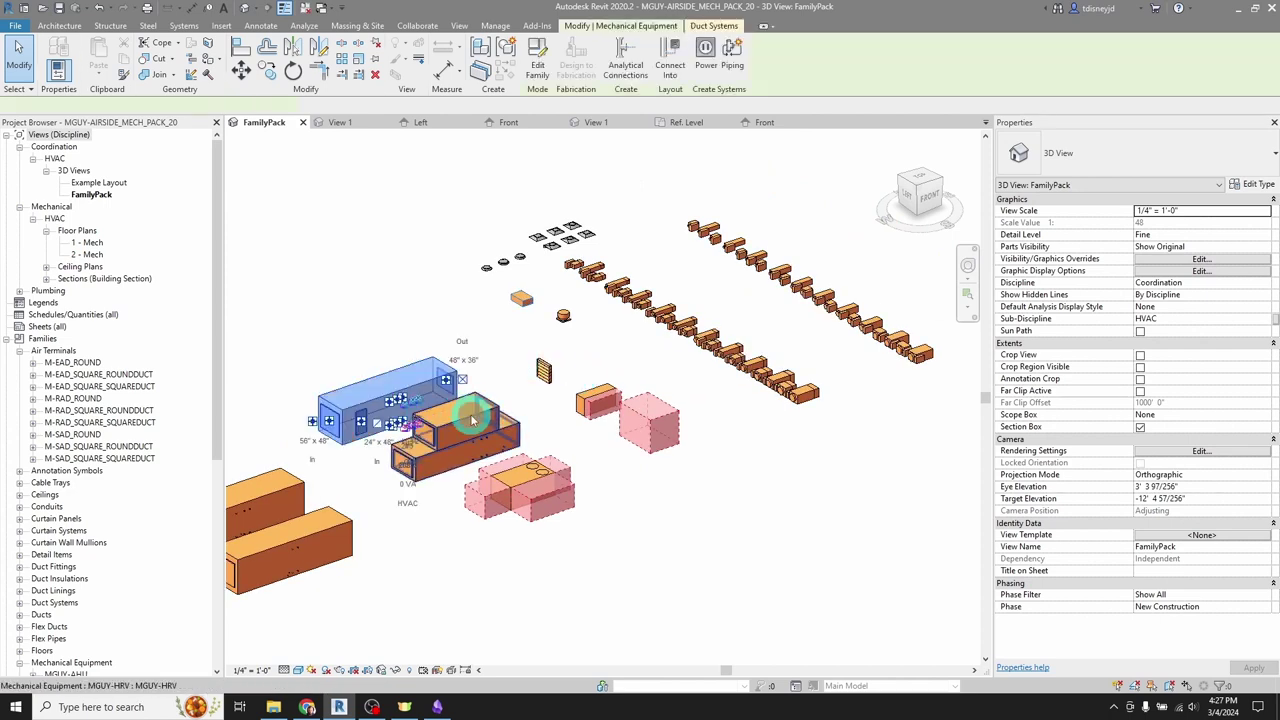
click(525, 481)
click(651, 528)
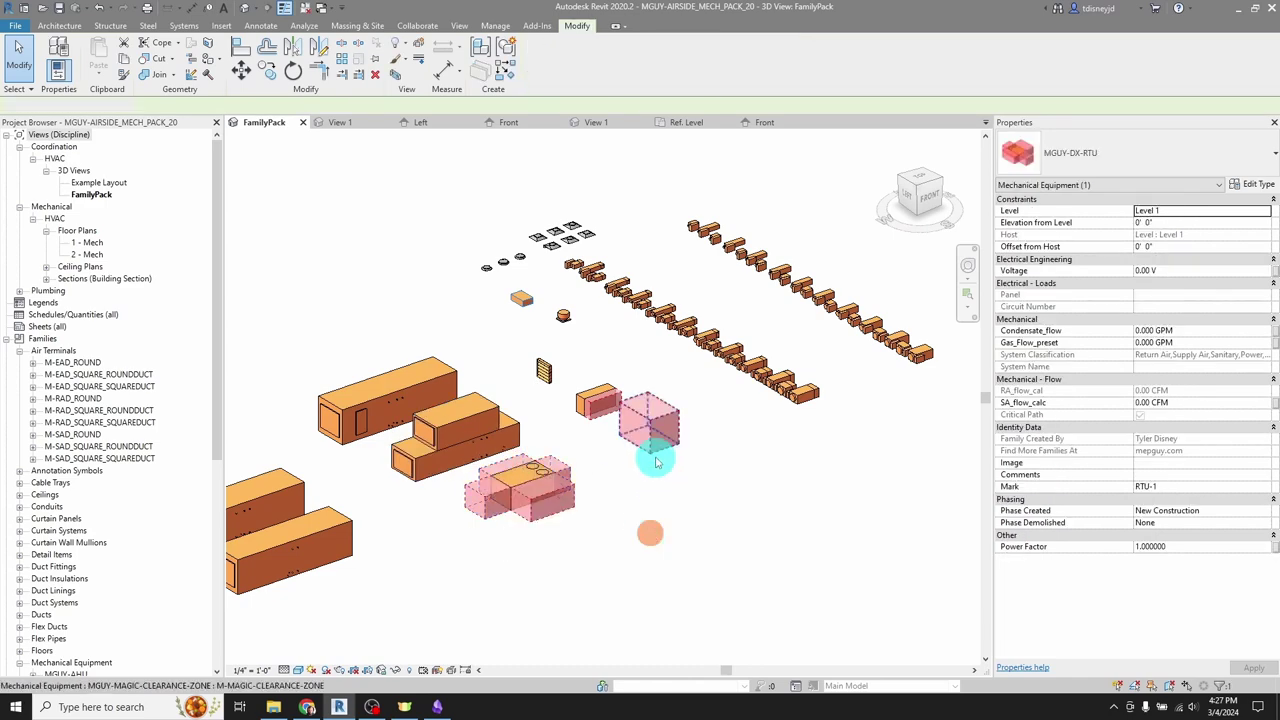
Examine the MGUY-LOUVER and the surrounding air terminals, terminal boxes and clearance zones in the family pack
shift+middle_drag(624, 320, 865, 308)
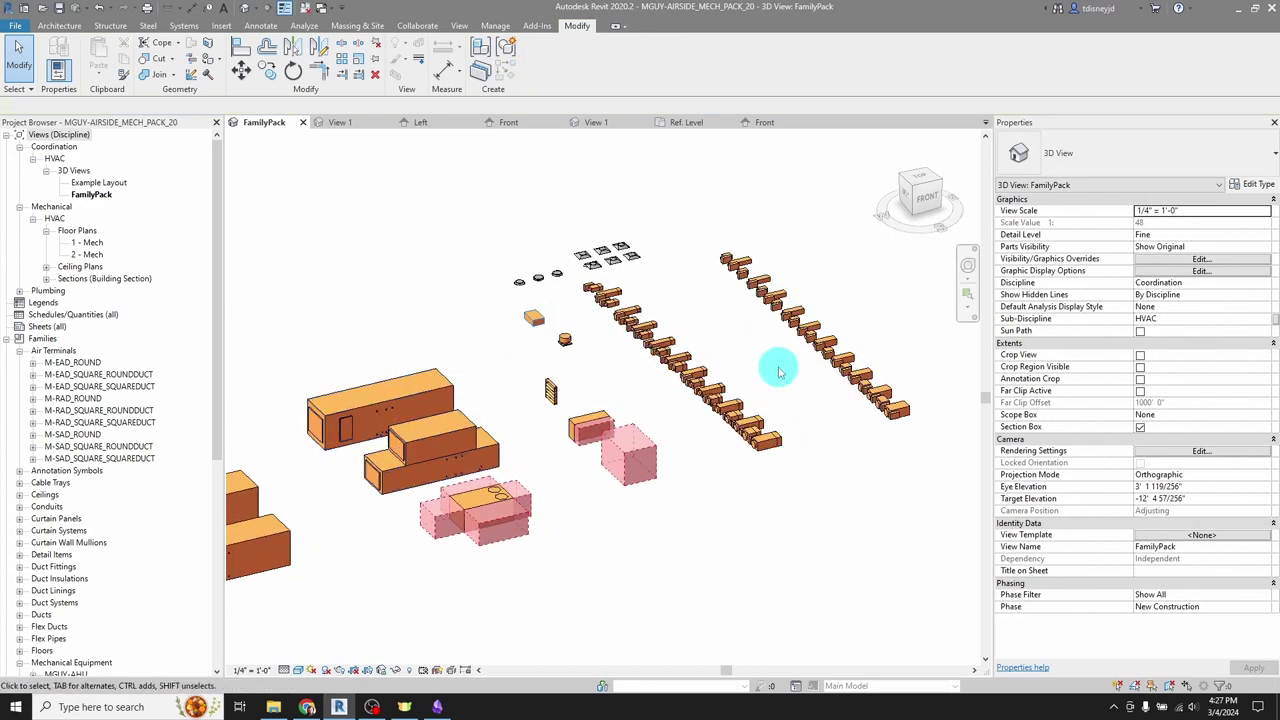
scroll(754, 423, up, 4)
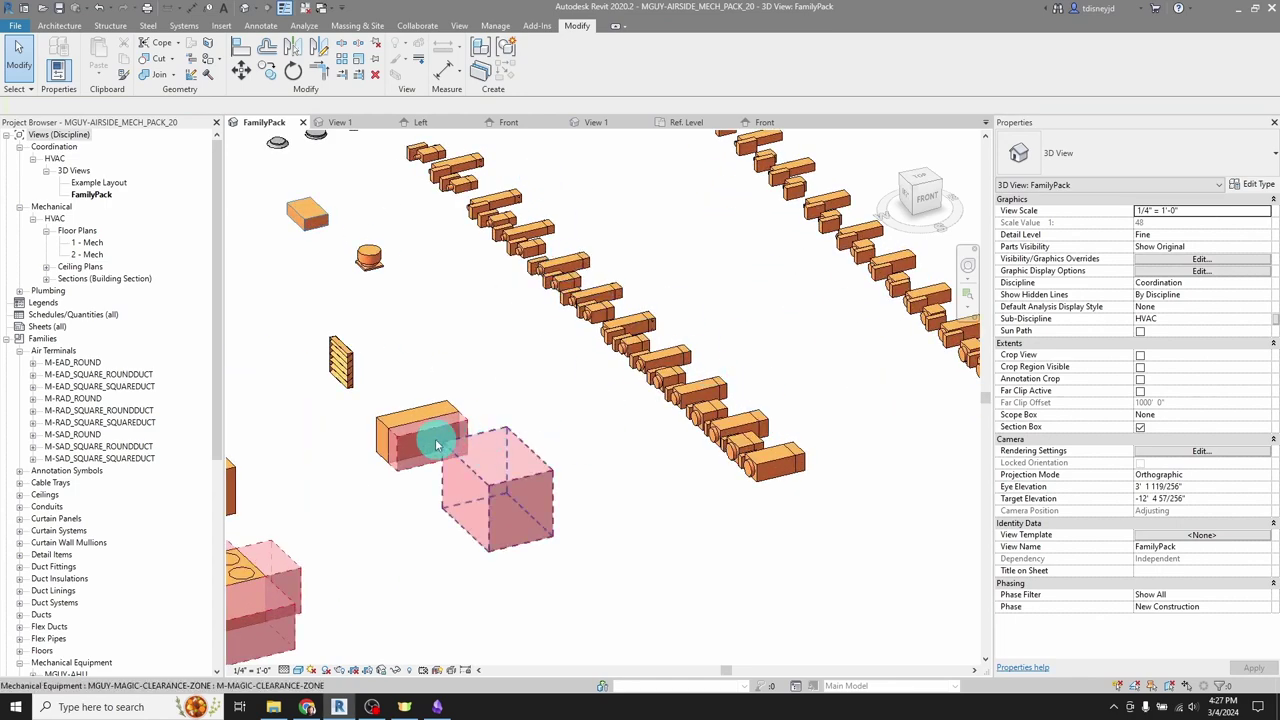
click(342, 360)
scroll(594, 403, up, 5)
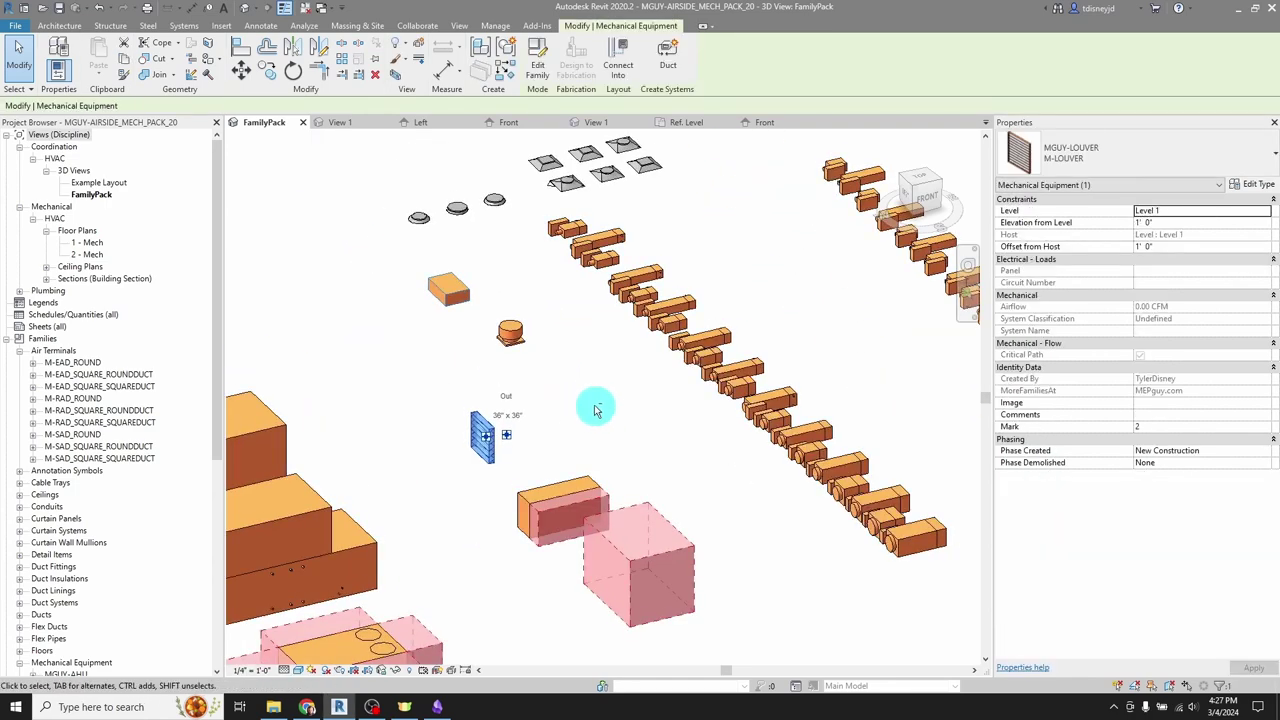
scroll(500, 460, down, 5)
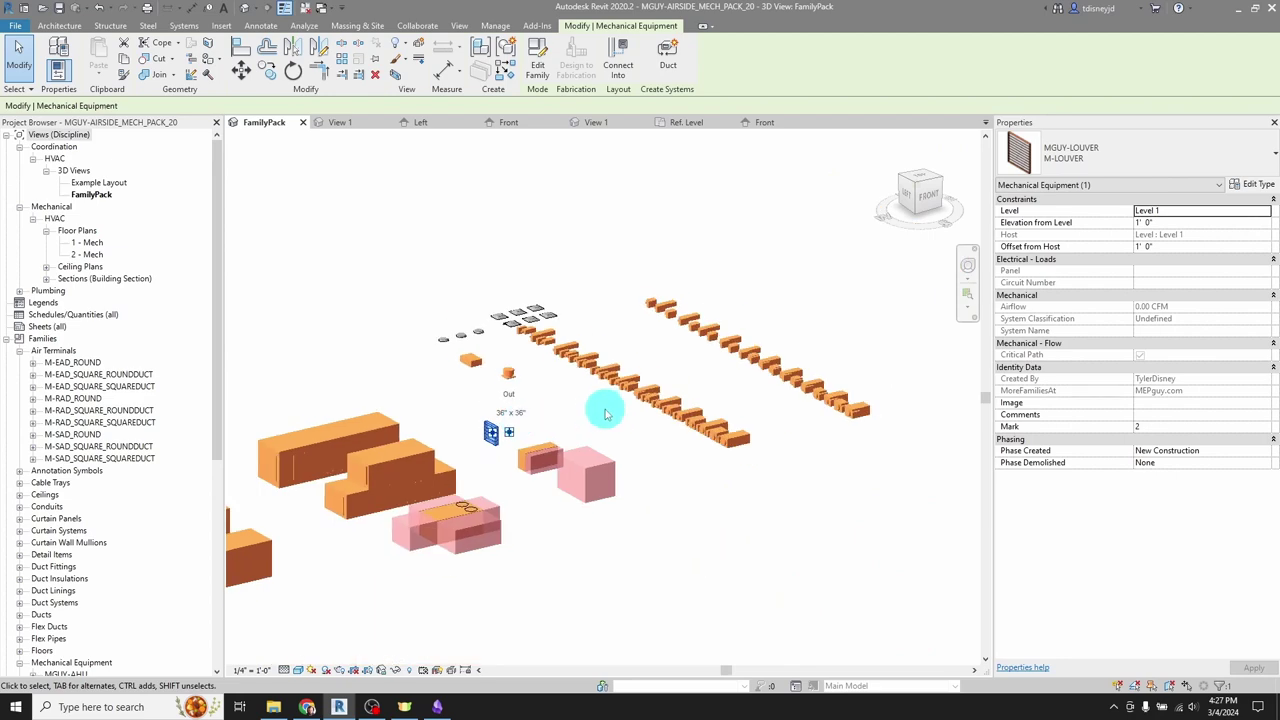
scroll(651, 374, down, 3)
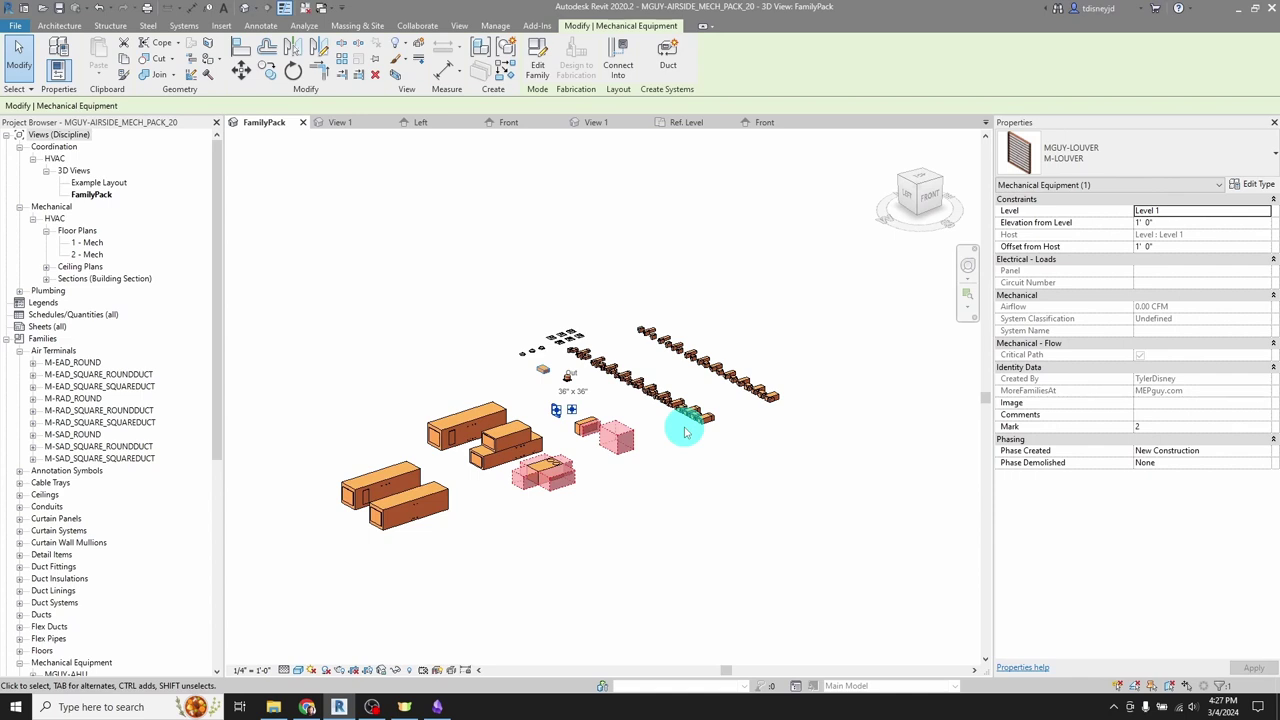
shift+middle_drag(654, 286, 629, 320)
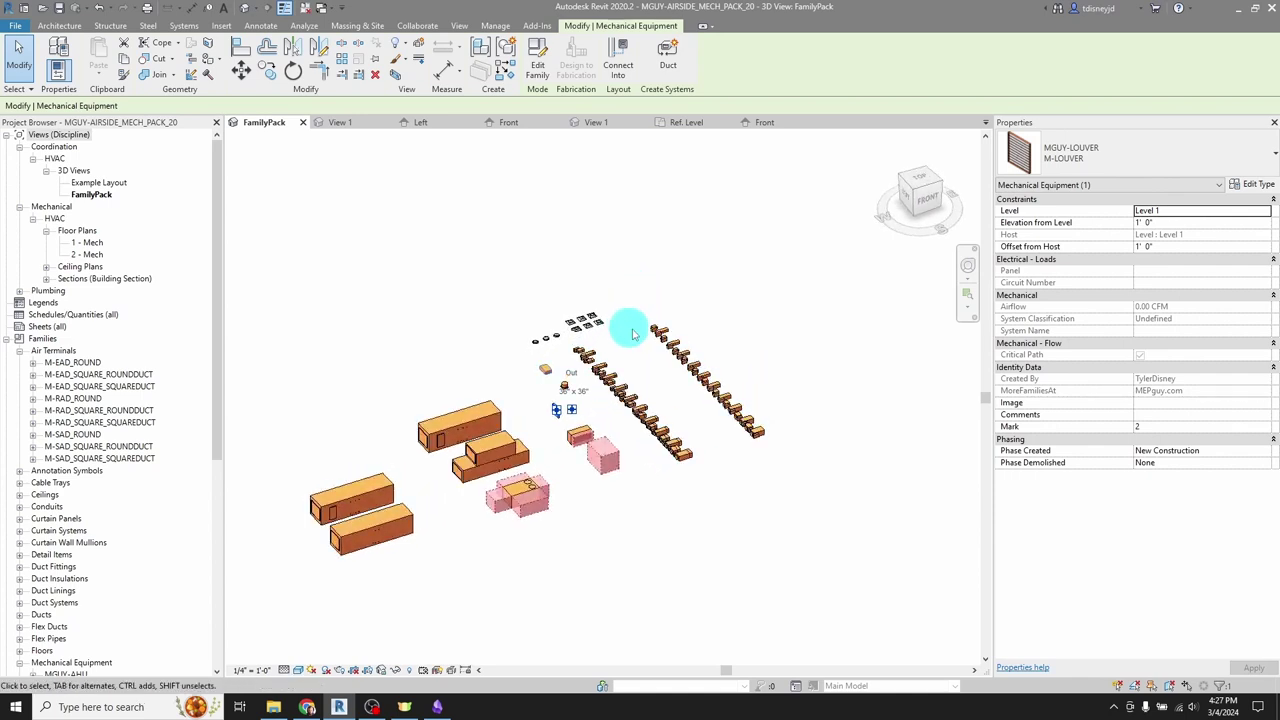
scroll(607, 422, up, 3)
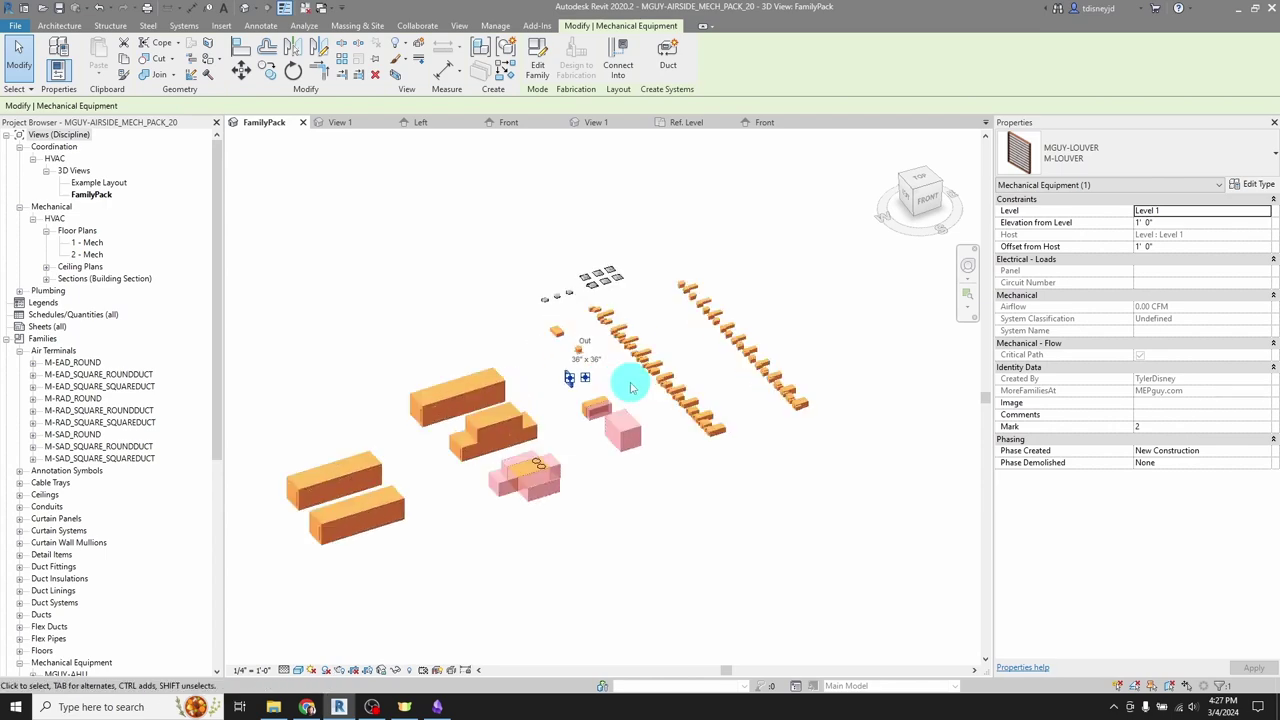
click(706, 522)
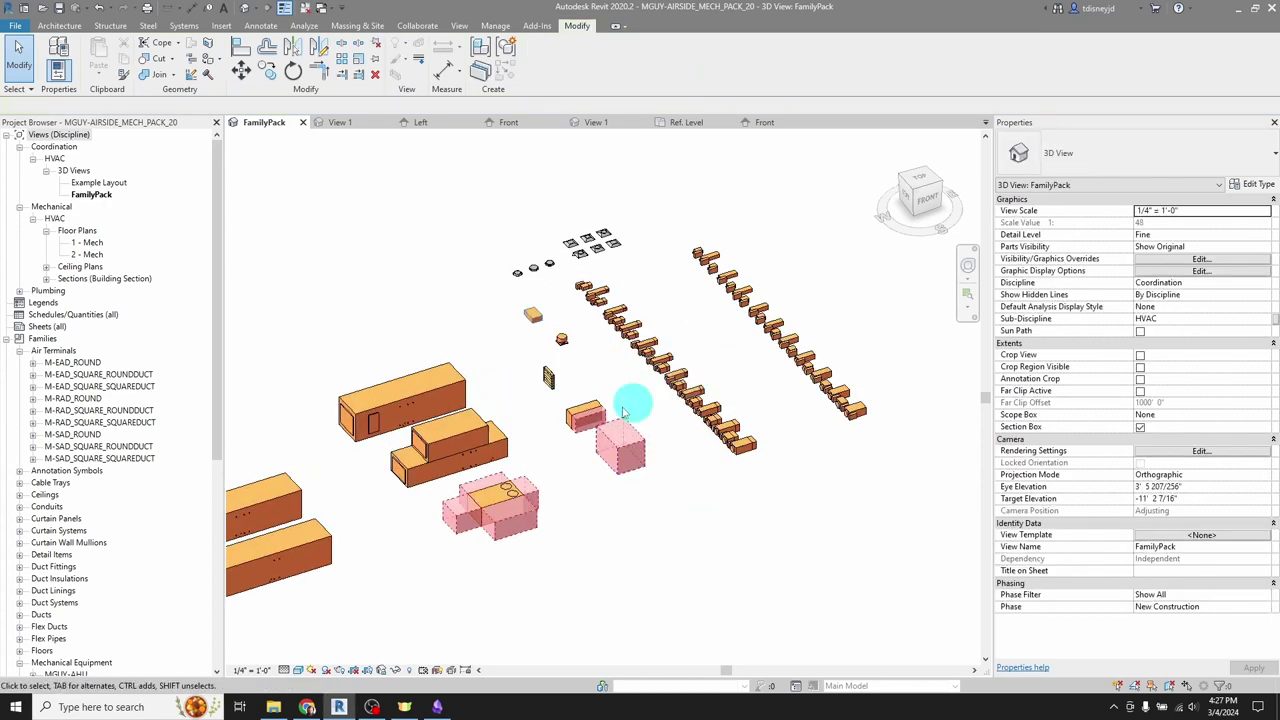
Inspect the duct and pipe connectors of the placed MGUY-AHU and compare it with the adjacent rooftop unit
scroll(588, 407, down, 2)
middle_drag(586, 407, 633, 397)
scroll(430, 520, up, 6)
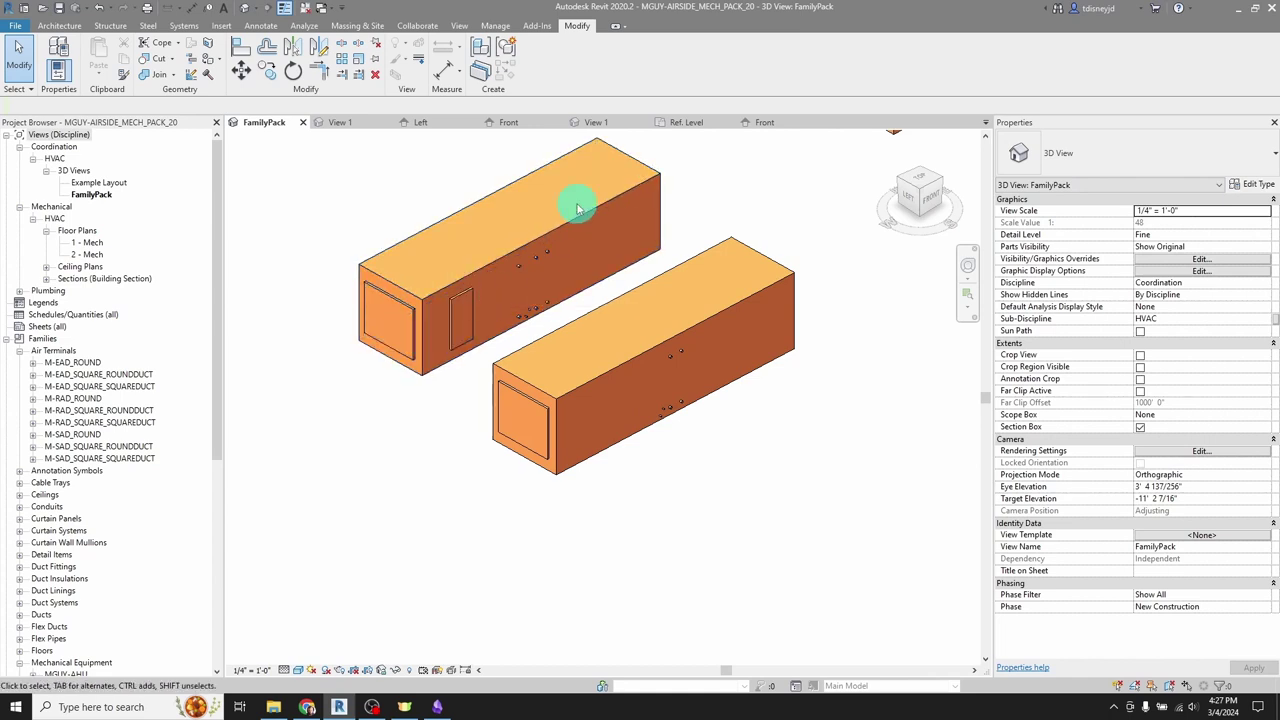
click(500, 251)
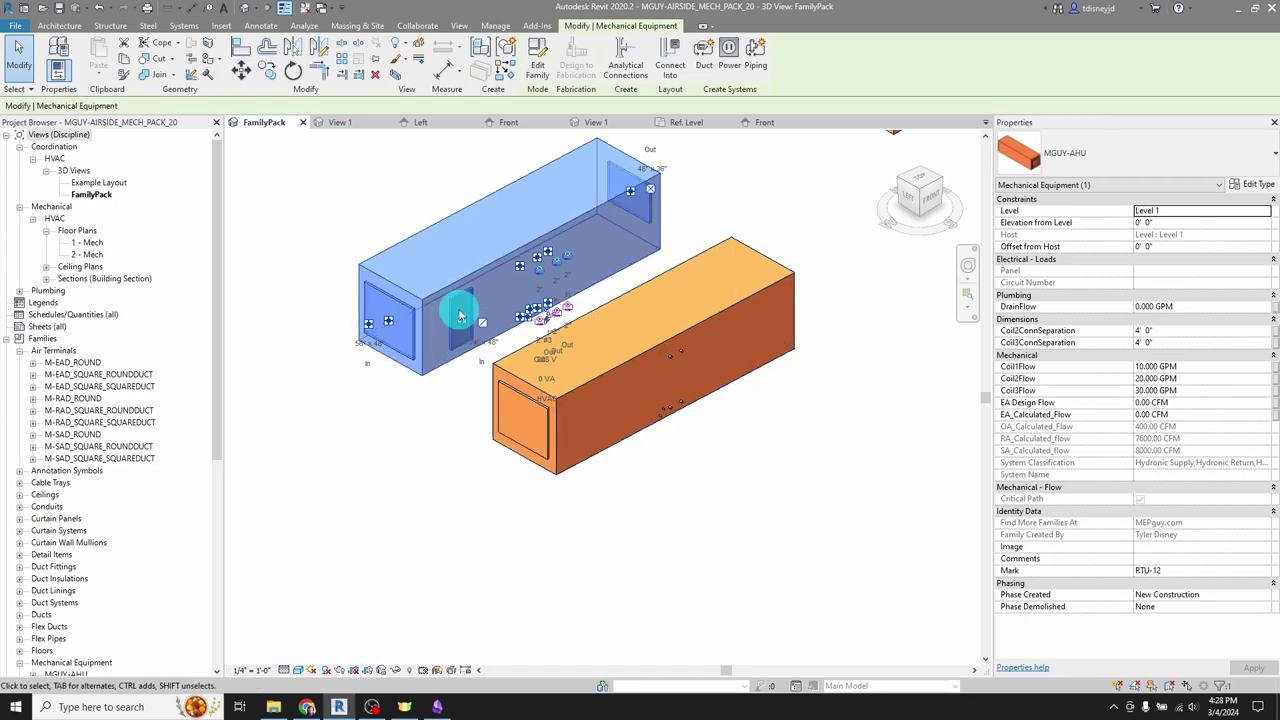
scroll(443, 249, up, 5)
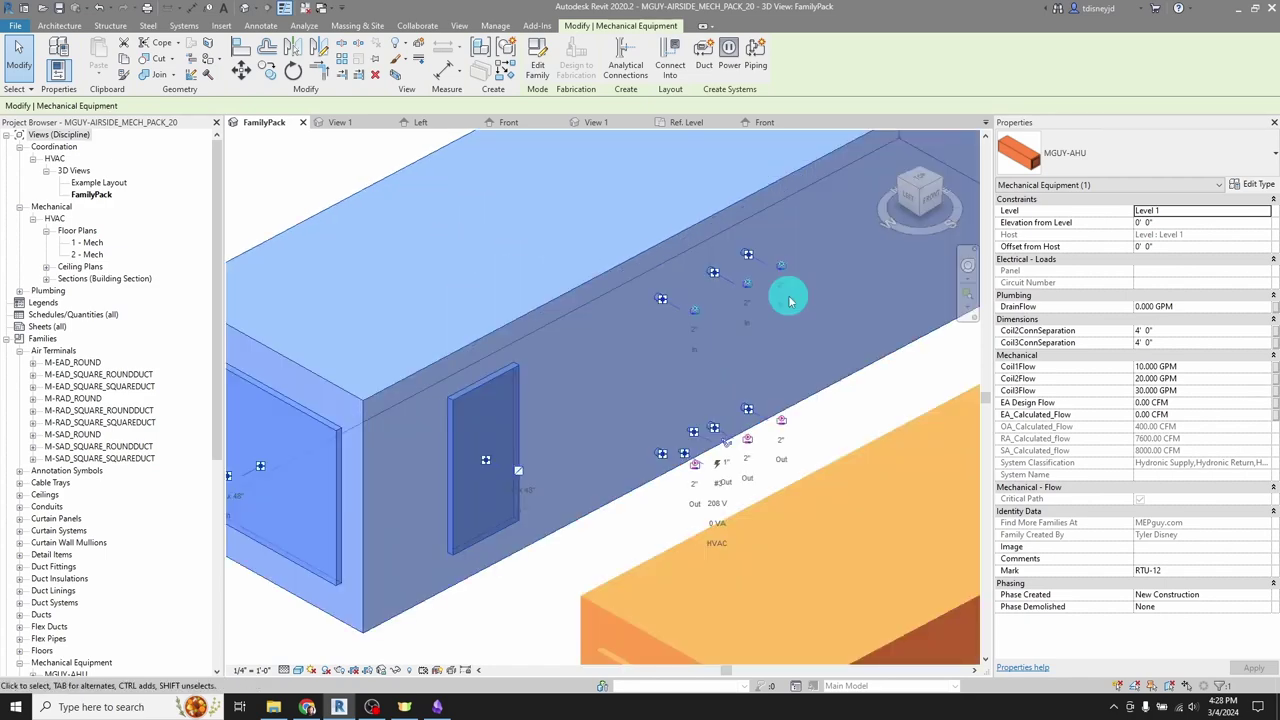
scroll(543, 357, down, 5)
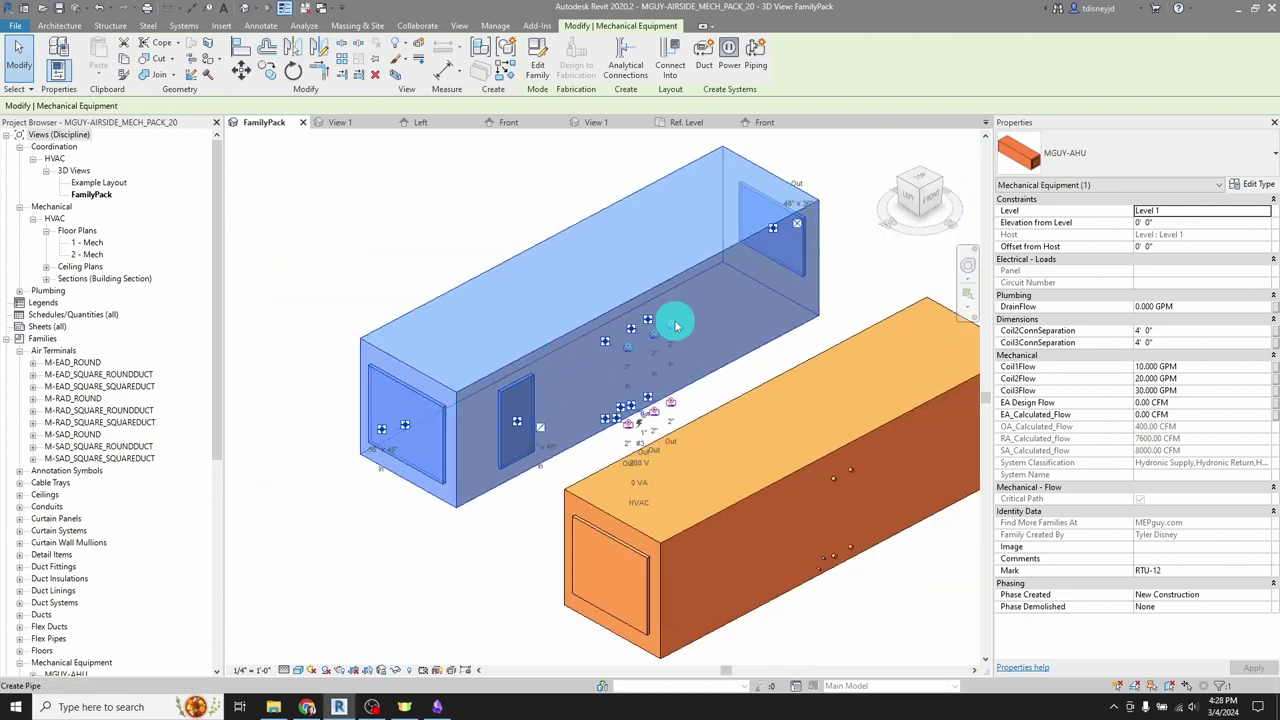
scroll(517, 323, down, 2)
shift+middle_drag(630, 356, 640, 326)
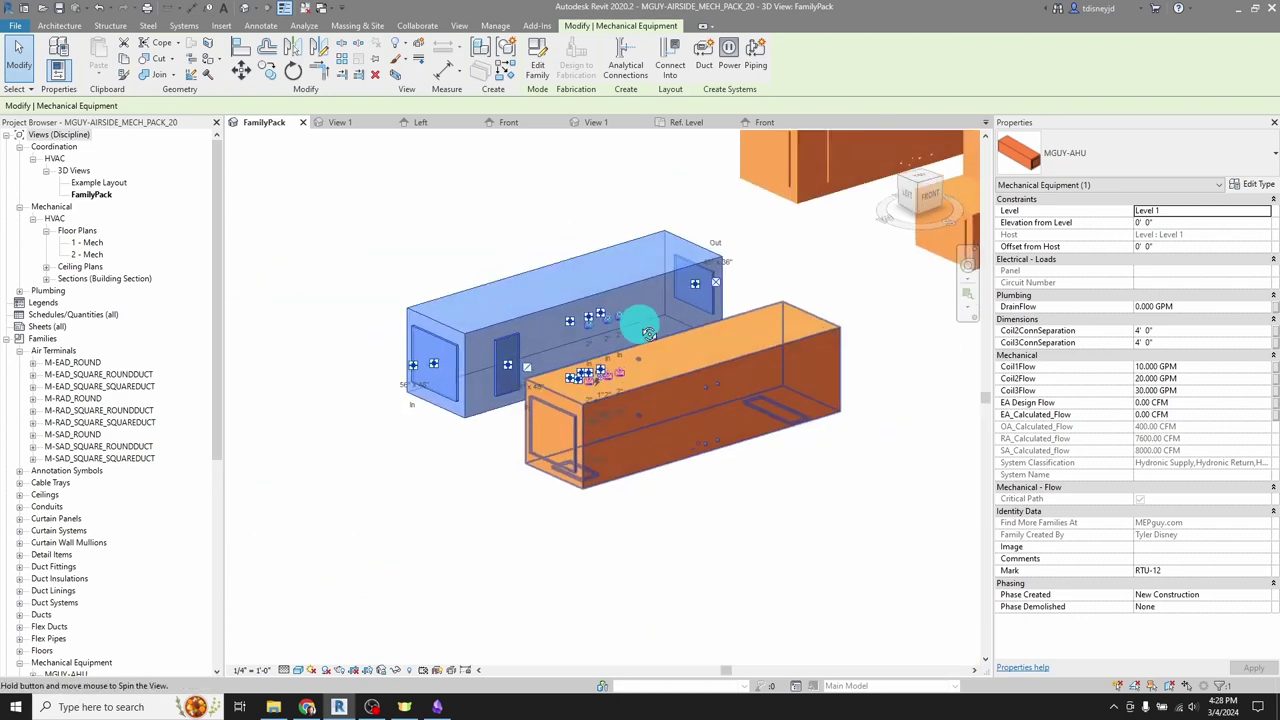
middle_drag(764, 307, 507, 417)
scroll(766, 357, down, 3)
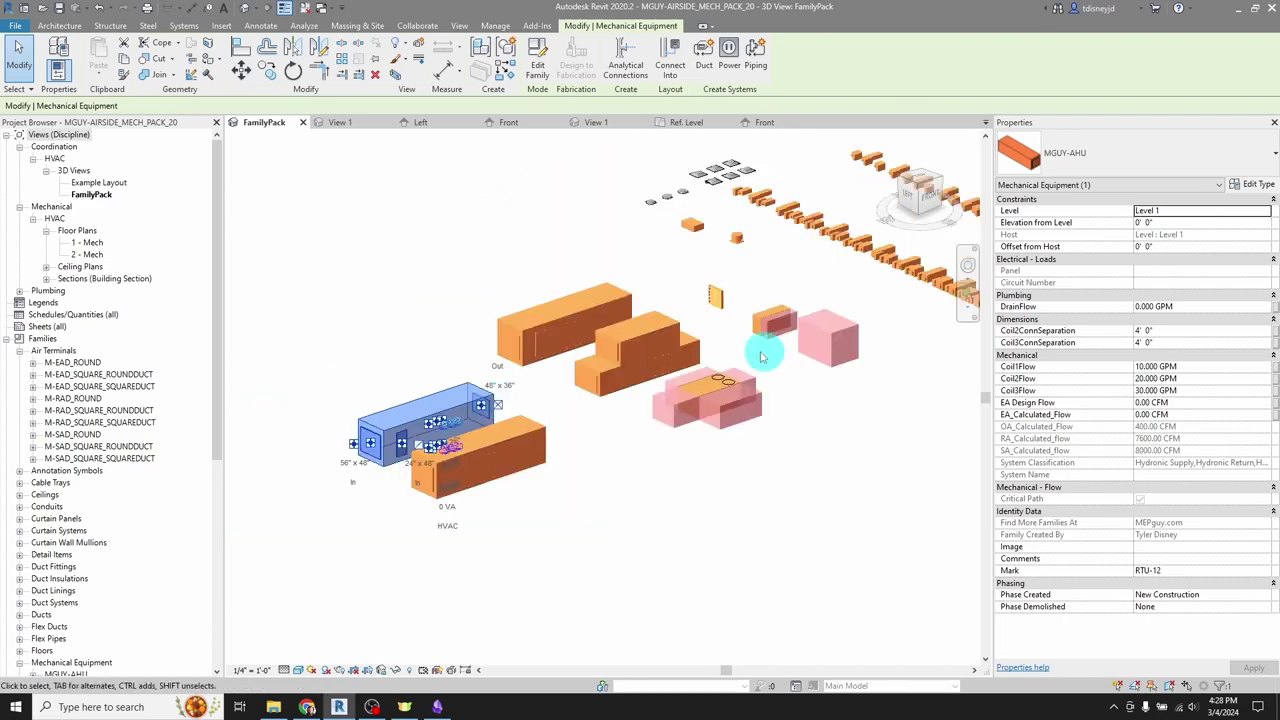
scroll(694, 371, up, 2)
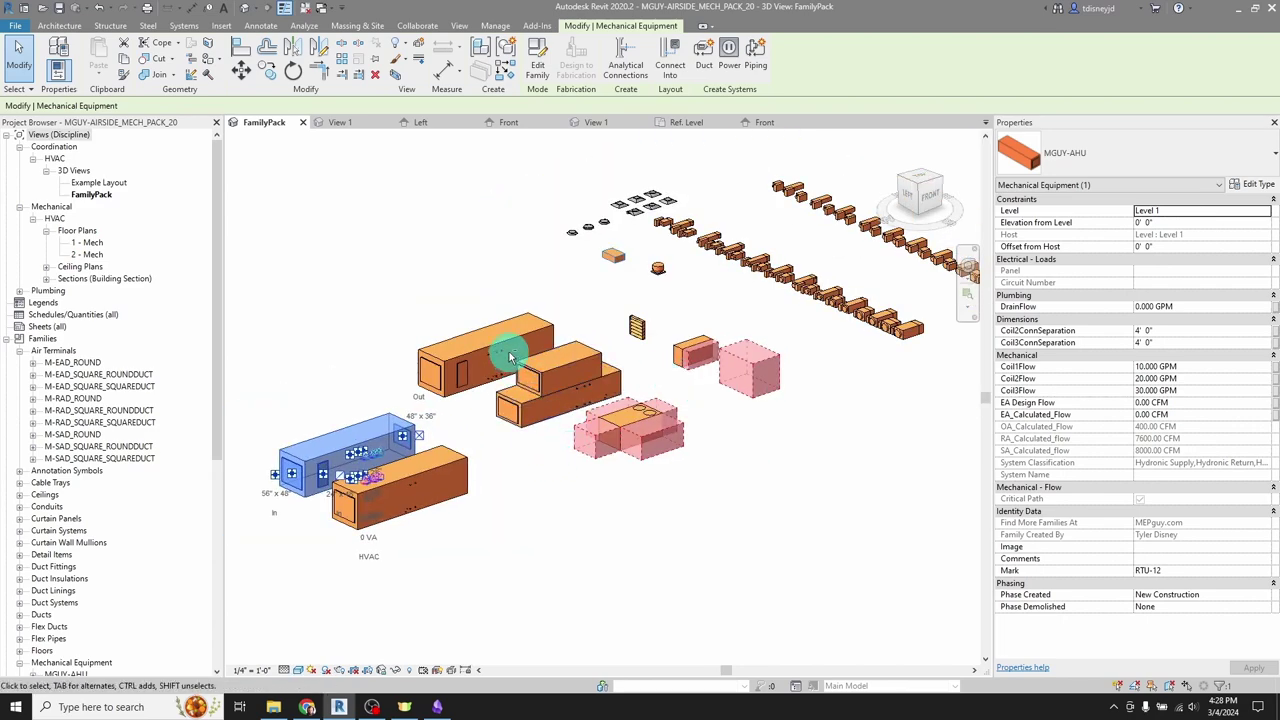
shift+middle_drag(509, 357, 549, 386)
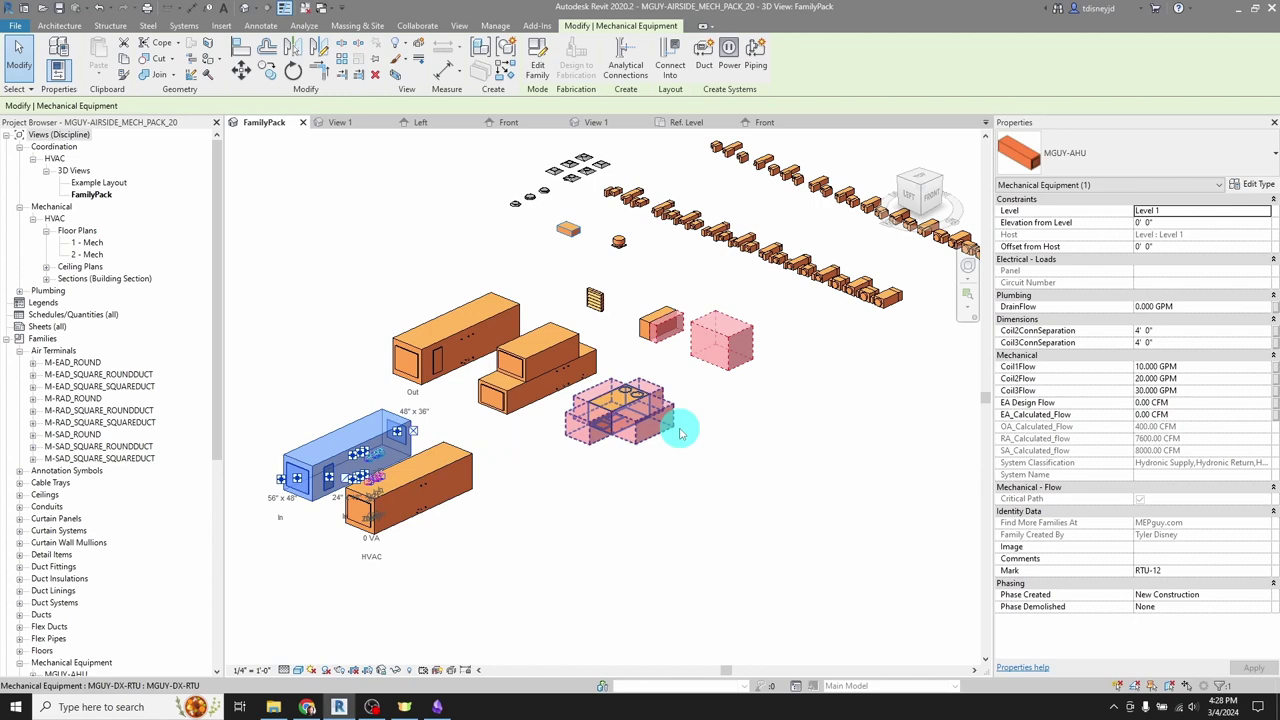
middle_drag(549, 308, 549, 345)
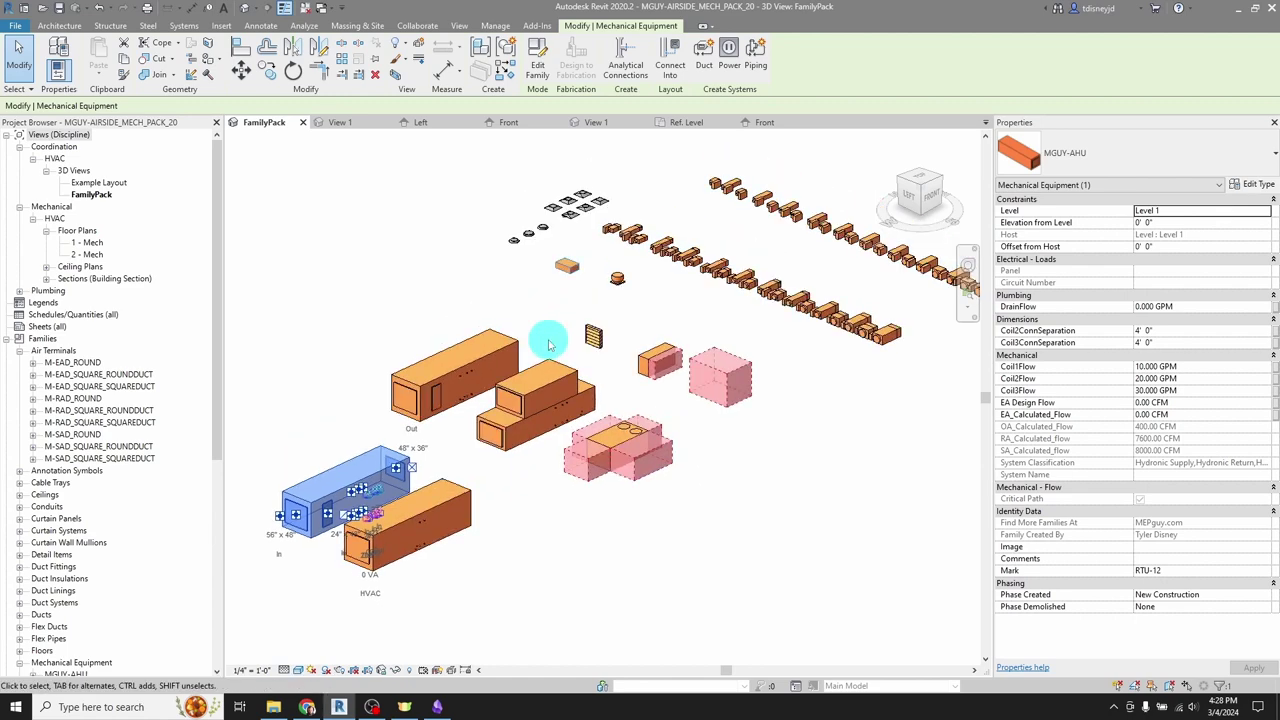